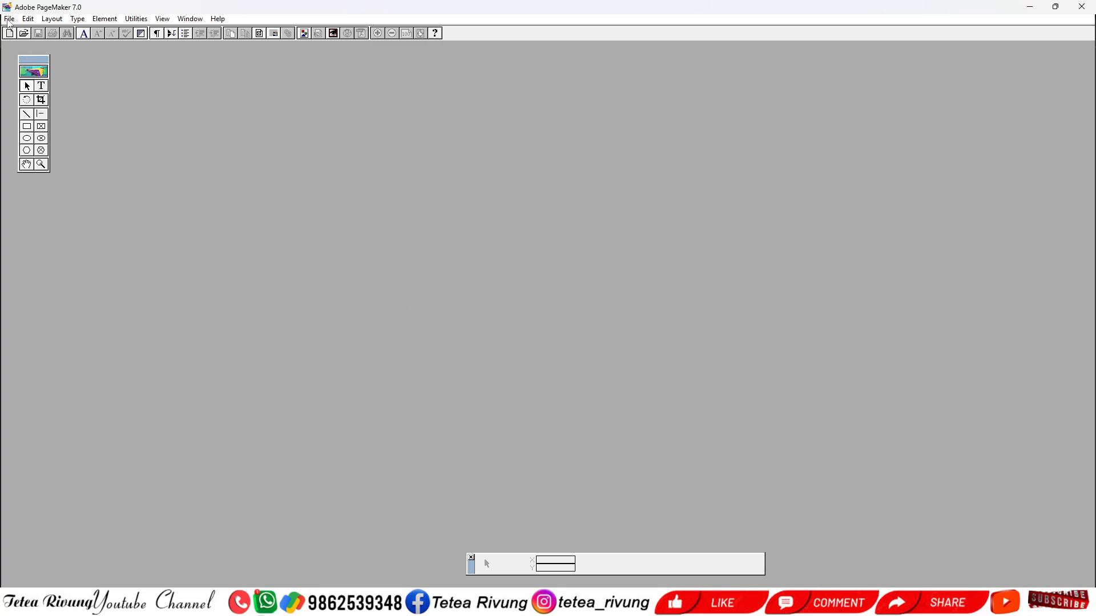
# Step: Create a new tall A4 document with double-sided facing pages and maximize its window
pyautogui.click(9, 19)
pyautogui.click(45, 33)
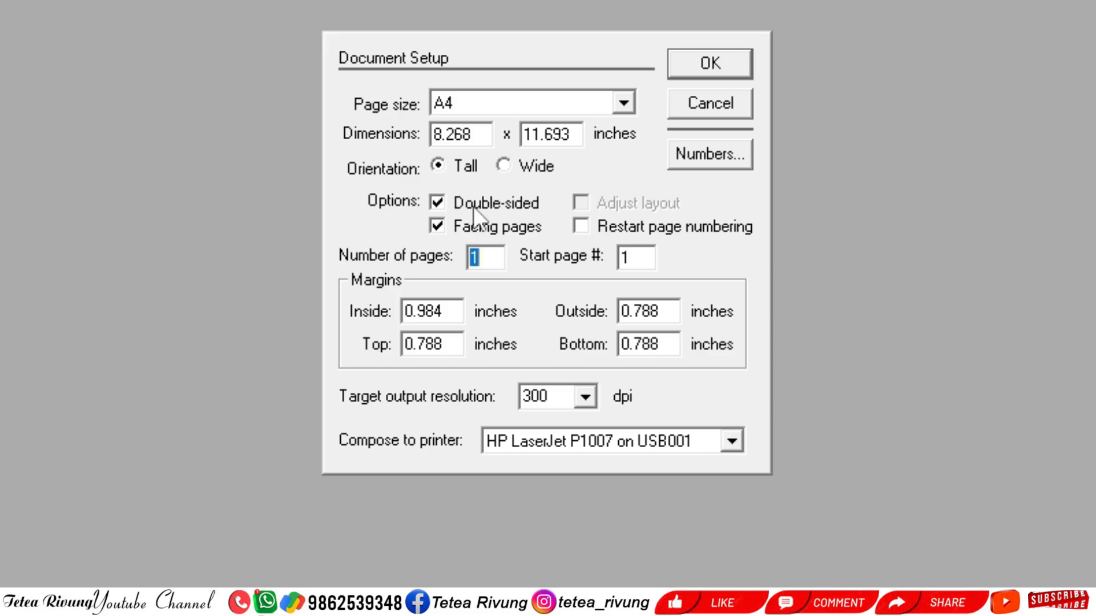
pyautogui.click(721, 74)
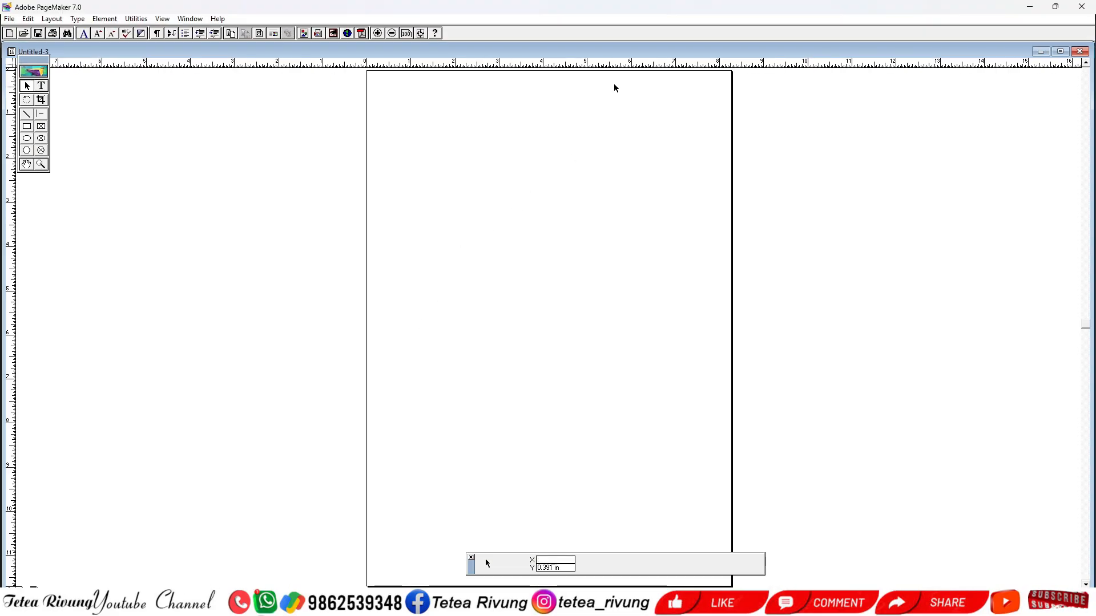
pyautogui.doubleClick(623, 51)
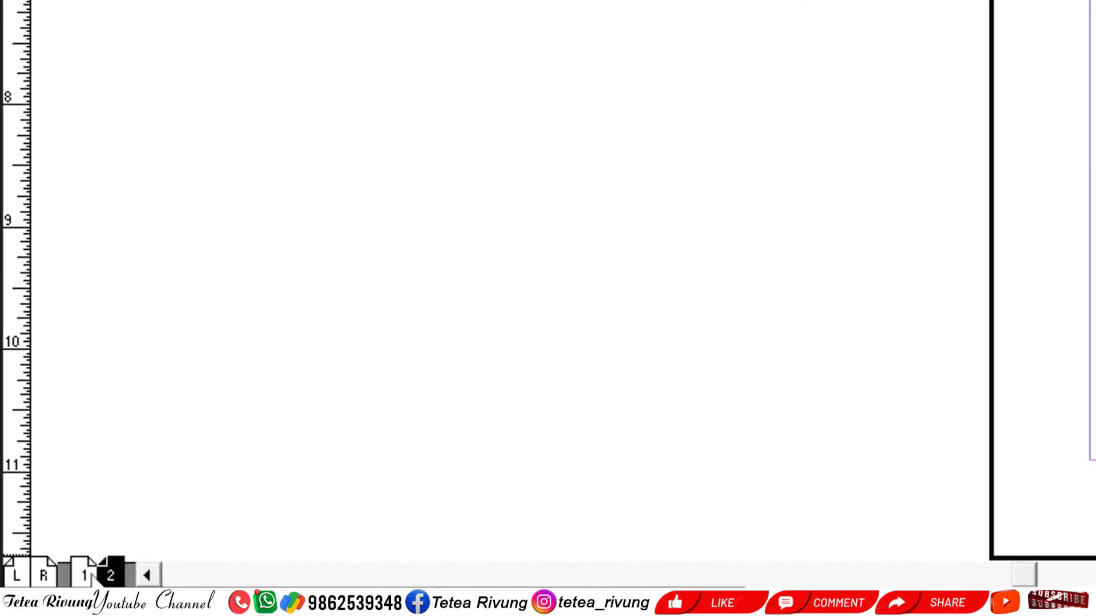
# Step: Set the document margins to 1 inch inside and 0.5 inch outside, top and bottom
pyautogui.click(64, 578)
pyautogui.click(106, 575)
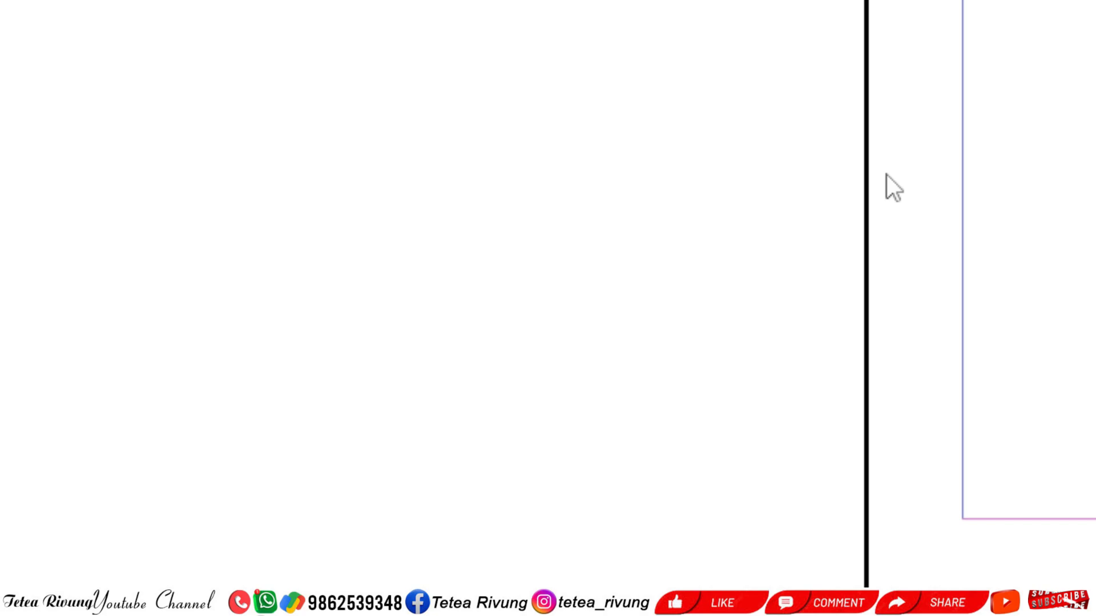
pyautogui.hotkey('ctrl', 'shift', 'p')
pyautogui.doubleClick(782, 112)
pyautogui.write('1')
pyautogui.press('Tab')
pyautogui.write('.')
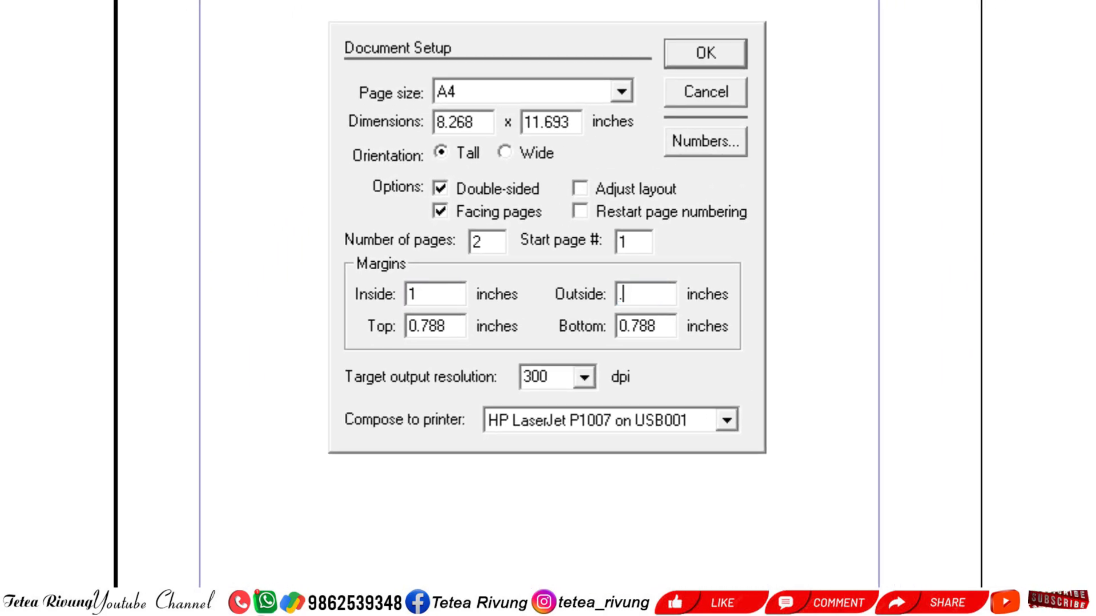
pyautogui.write('5')
pyautogui.press('Tab')
pyautogui.write('.5')
pyautogui.press('Tab')
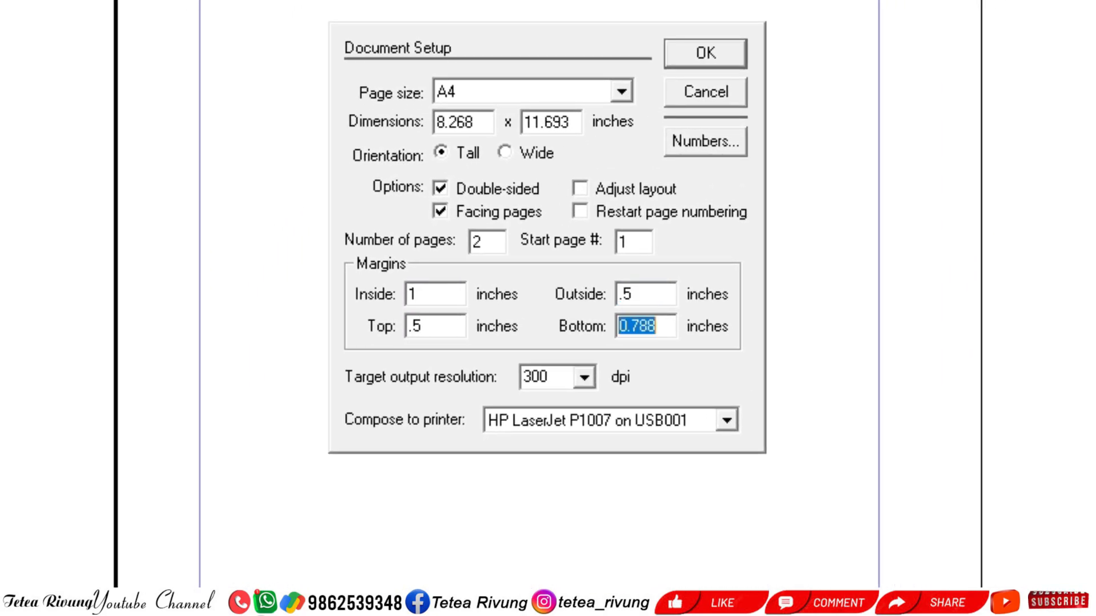
pyautogui.write('.5')
pyautogui.click(437, 294)
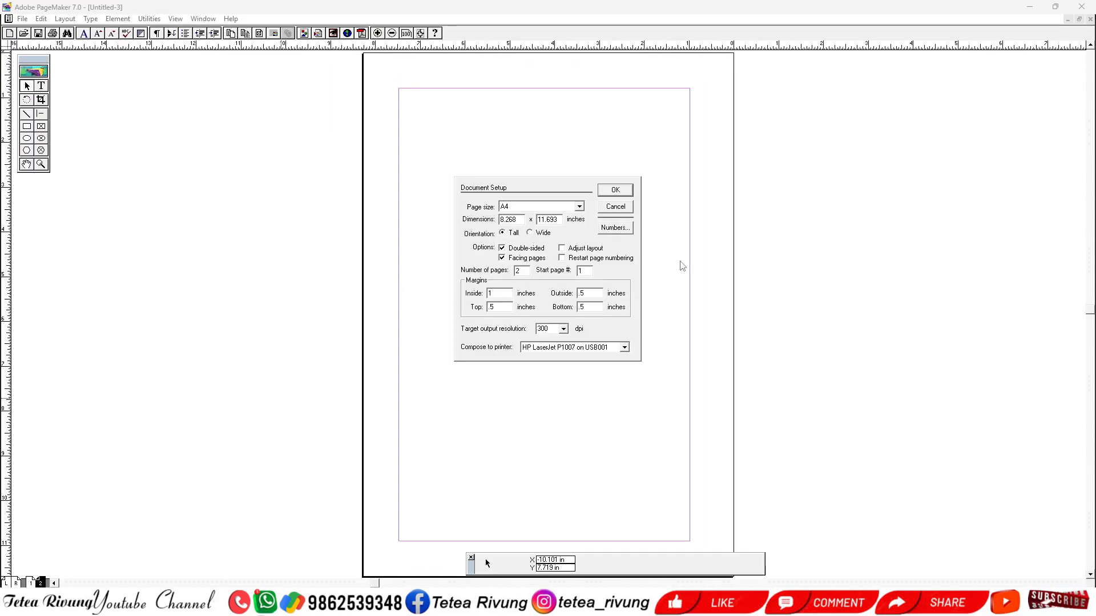
pyautogui.click(615, 190)
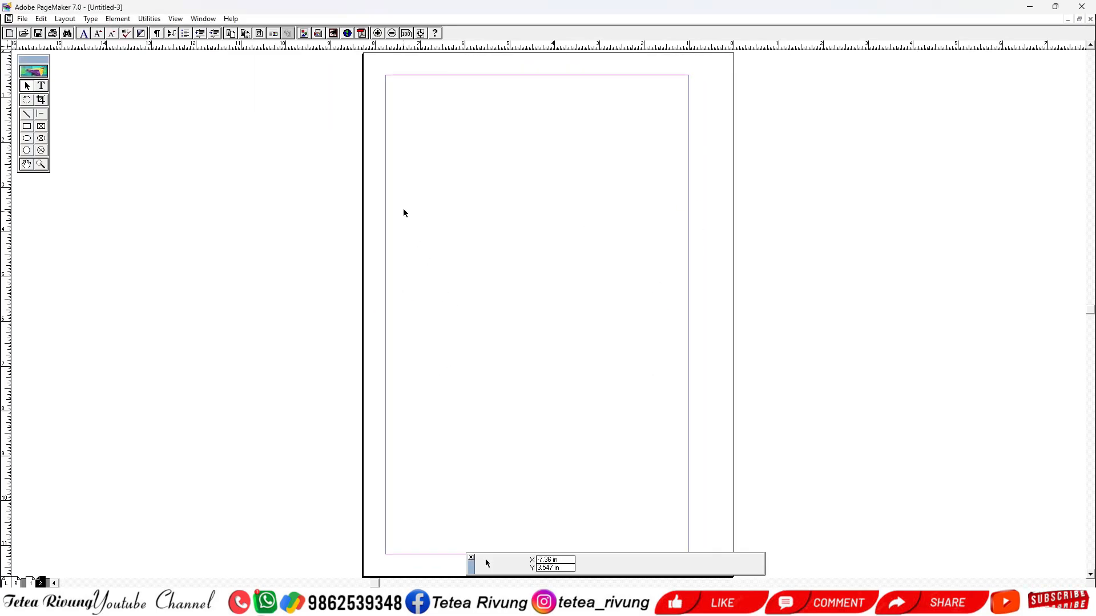
# Step: Hide the Control palette and review the Document Setup and the page margins without changing any settings
pyautogui.click(31, 583)
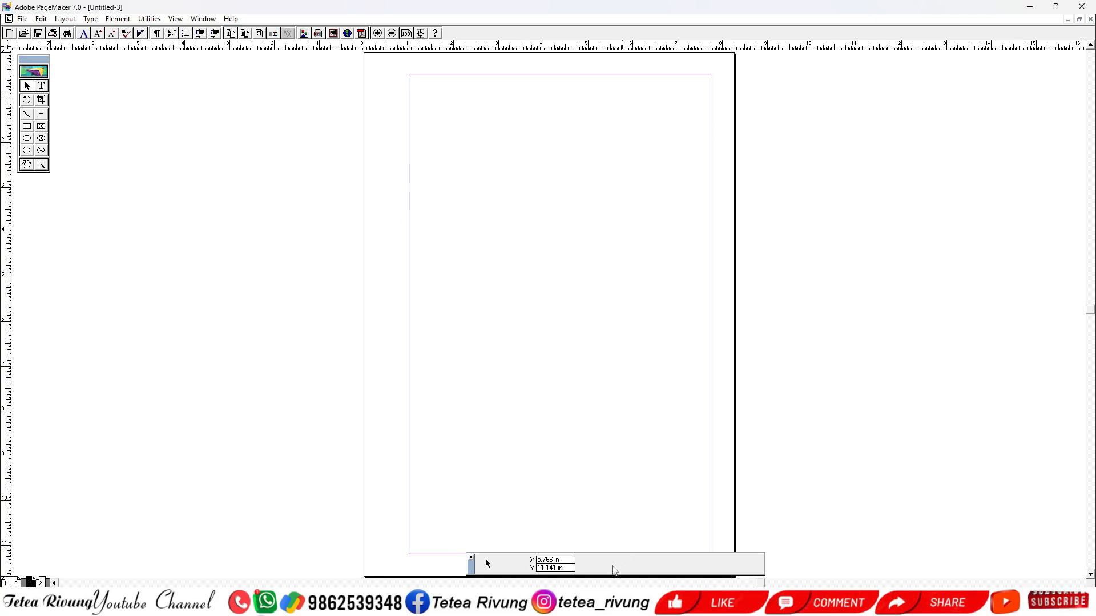
pyautogui.hotkey('ctrl', "'")
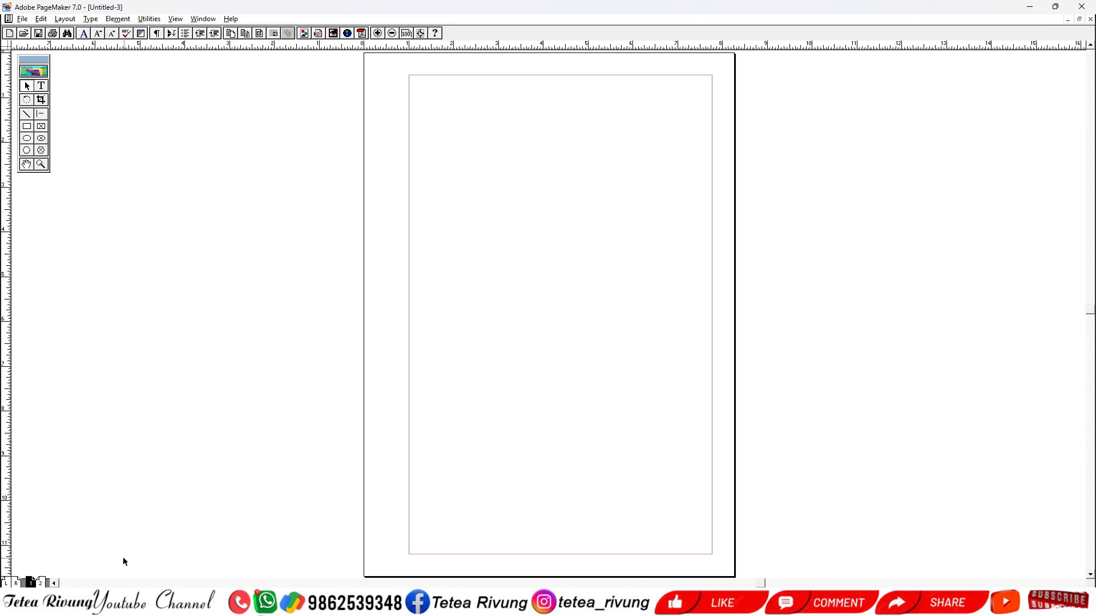
pyautogui.hotkey('ctrl', 'shift', 'p')
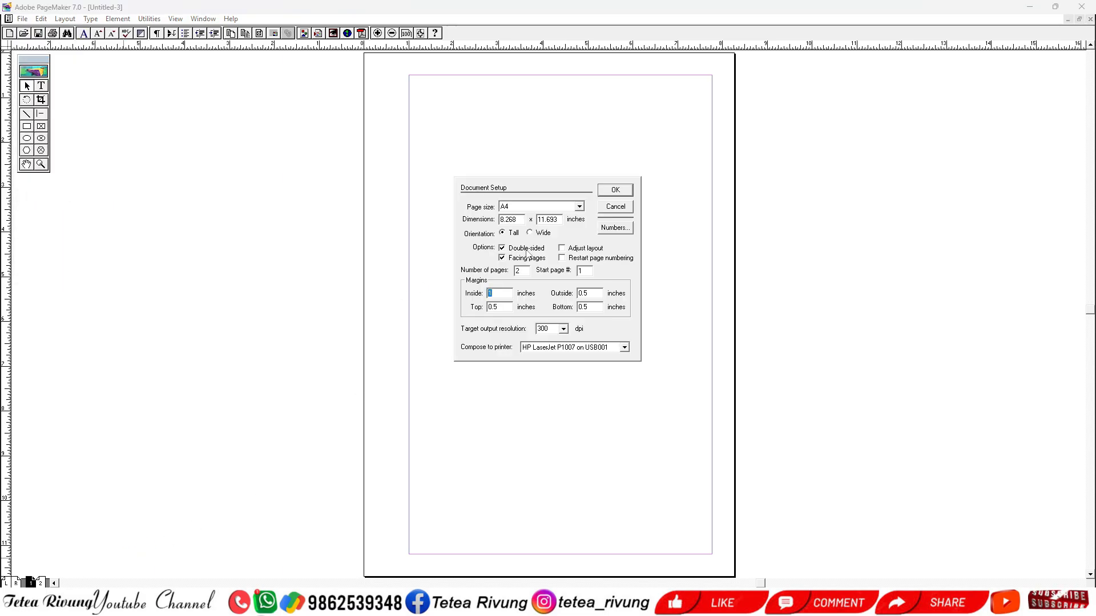
pyautogui.click(614, 207)
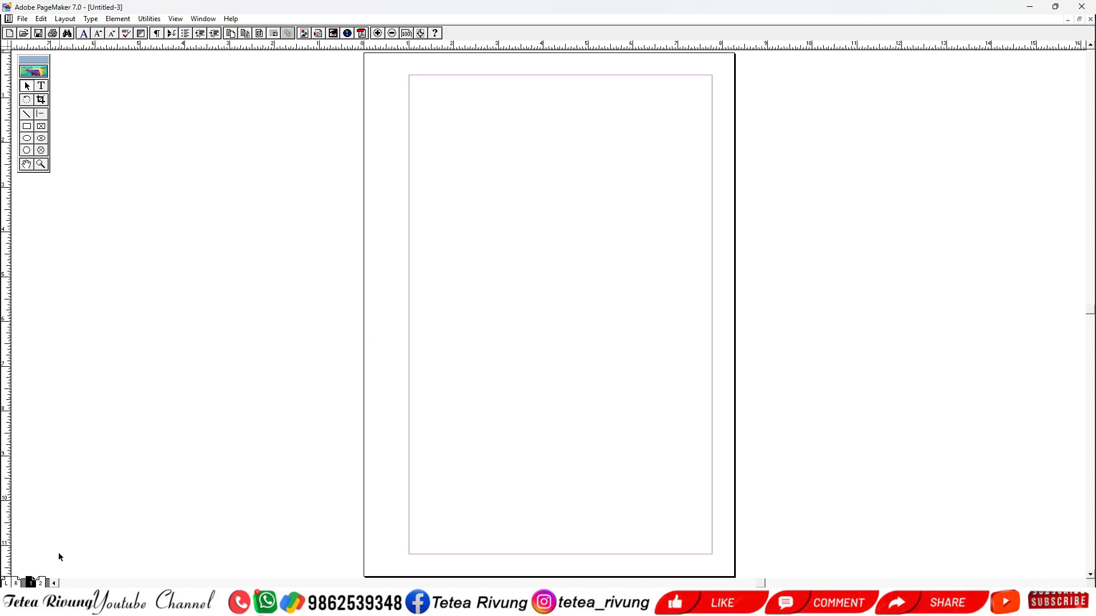
pyautogui.click(40, 582)
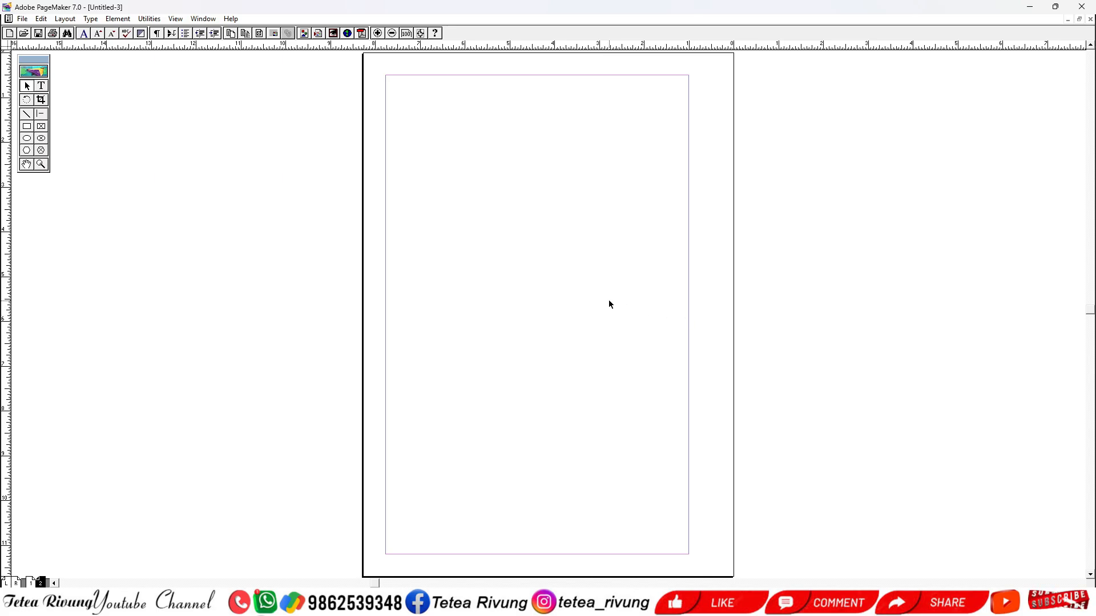
# Step: Turn off the double-sided option in Document Setup and check the margins on page 2
pyautogui.hotkey('alt', 'f')
pyautogui.press('d')
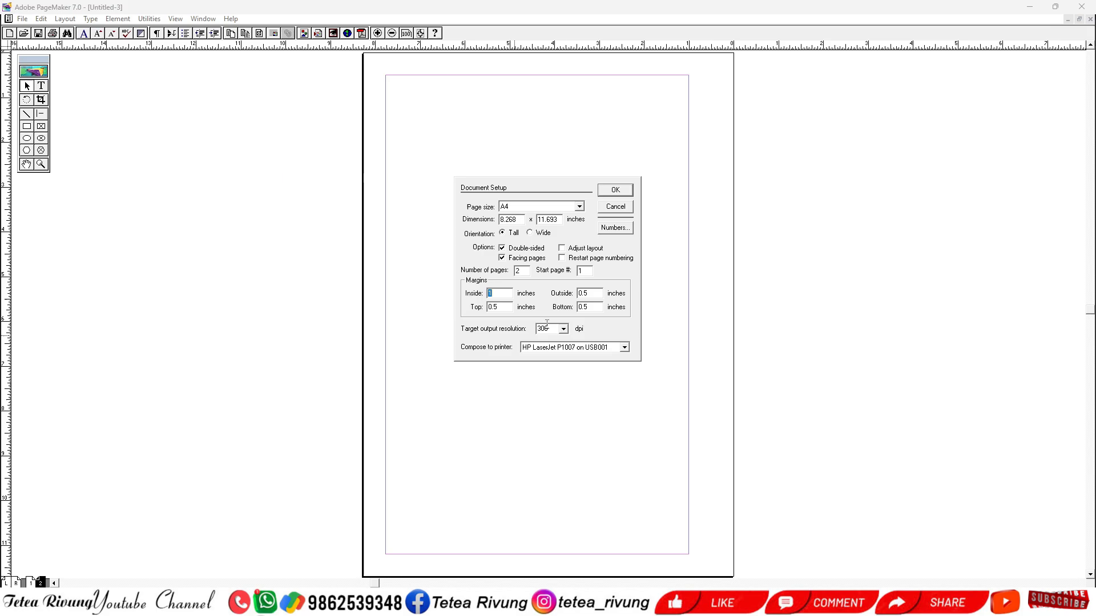
pyautogui.click(512, 252)
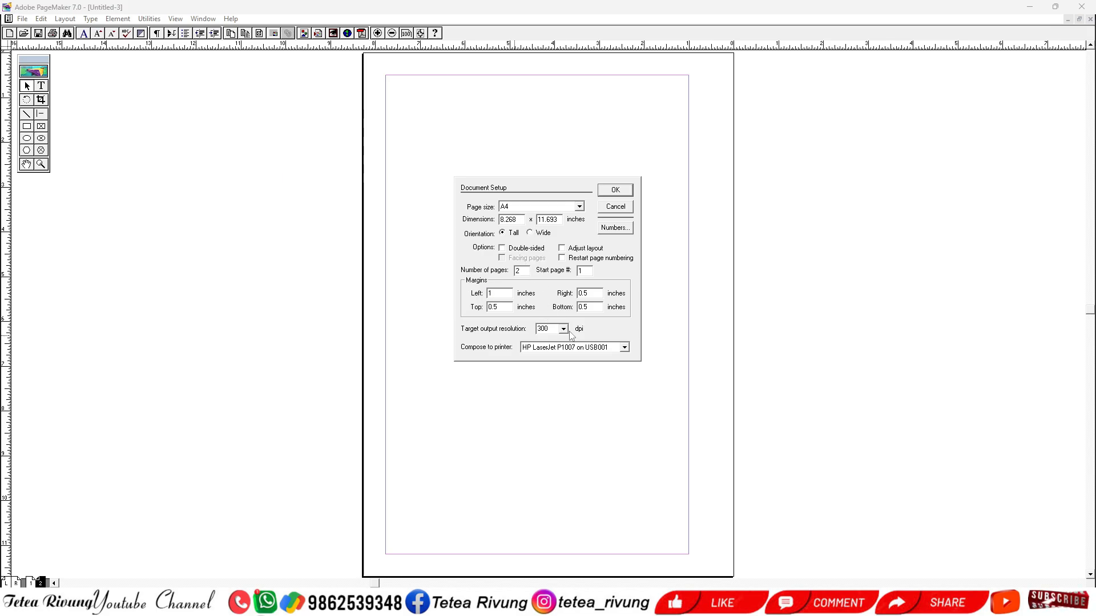
pyautogui.click(626, 187)
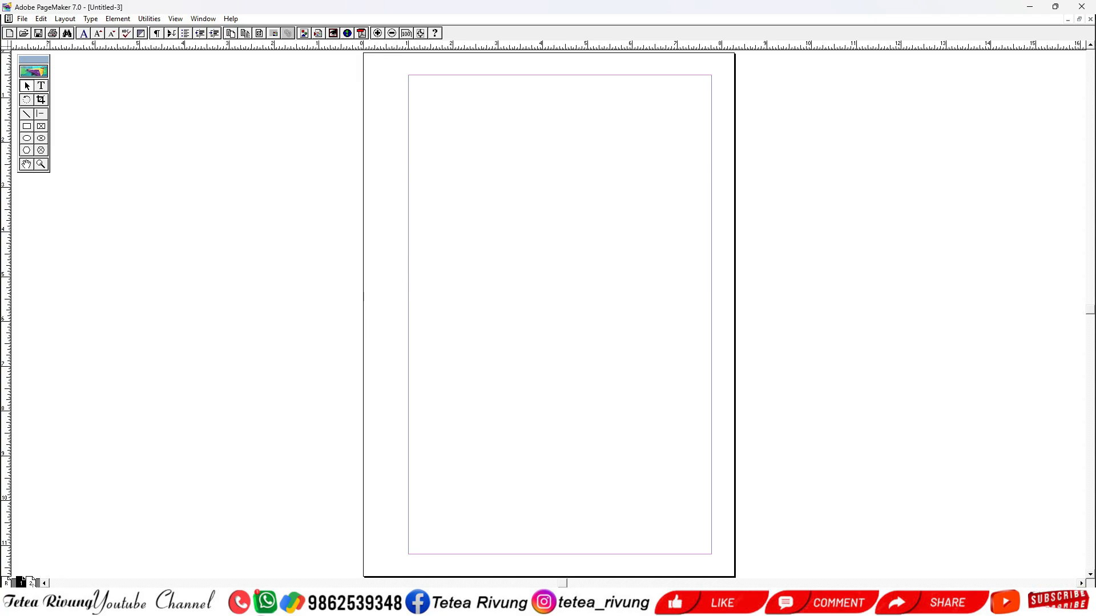
pyautogui.click(31, 582)
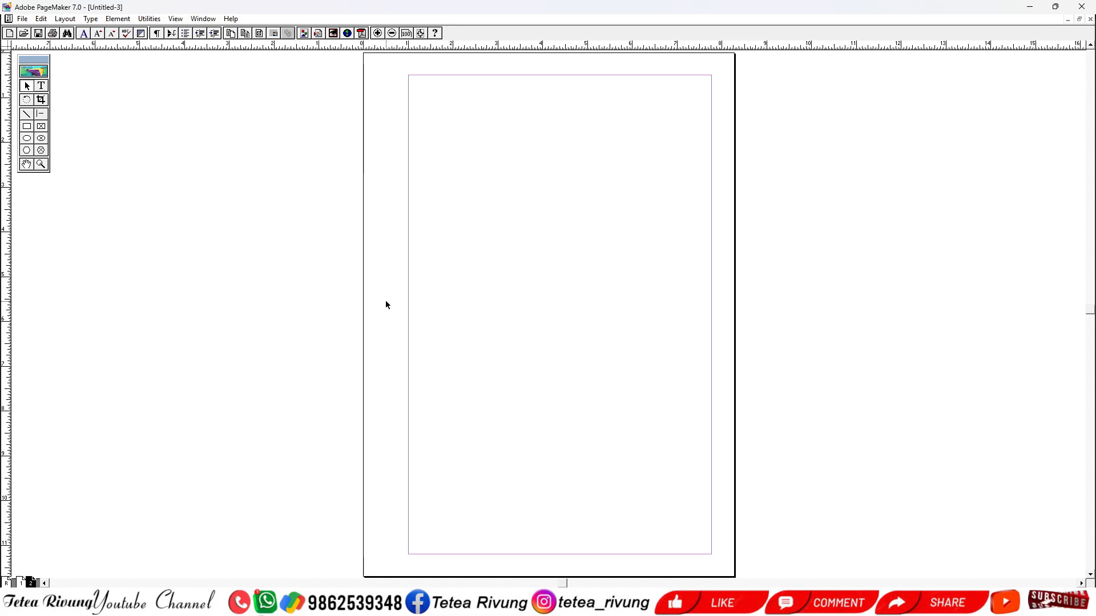
# Step: Toggle the double-sided option in Document Setup, leave it off, and view page 1
pyautogui.hotkey('alt', 'f')
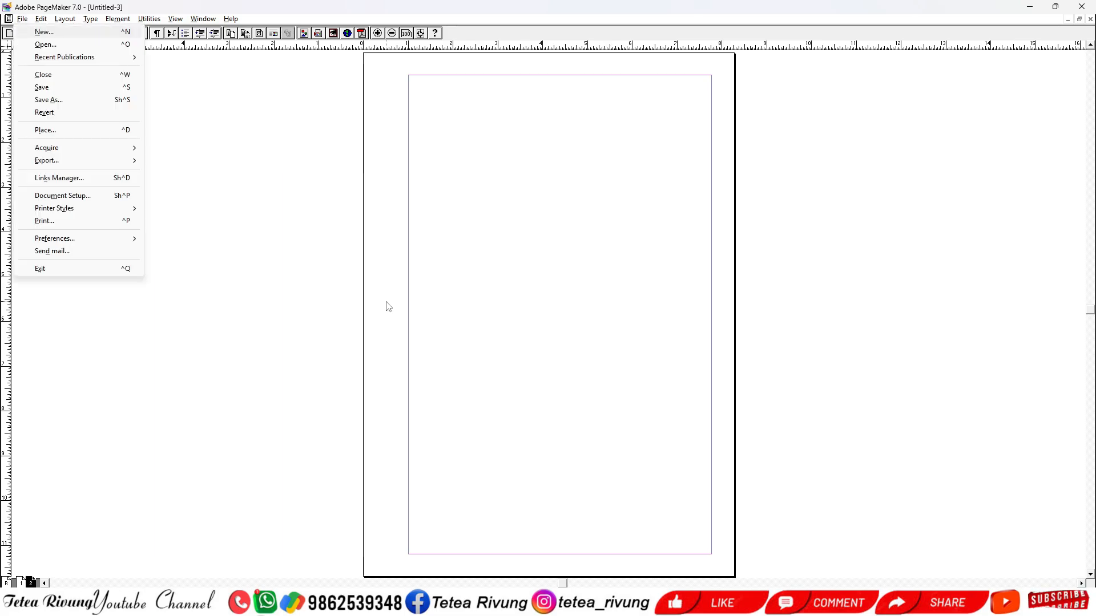
pyautogui.press('d')
pyautogui.click(525, 249)
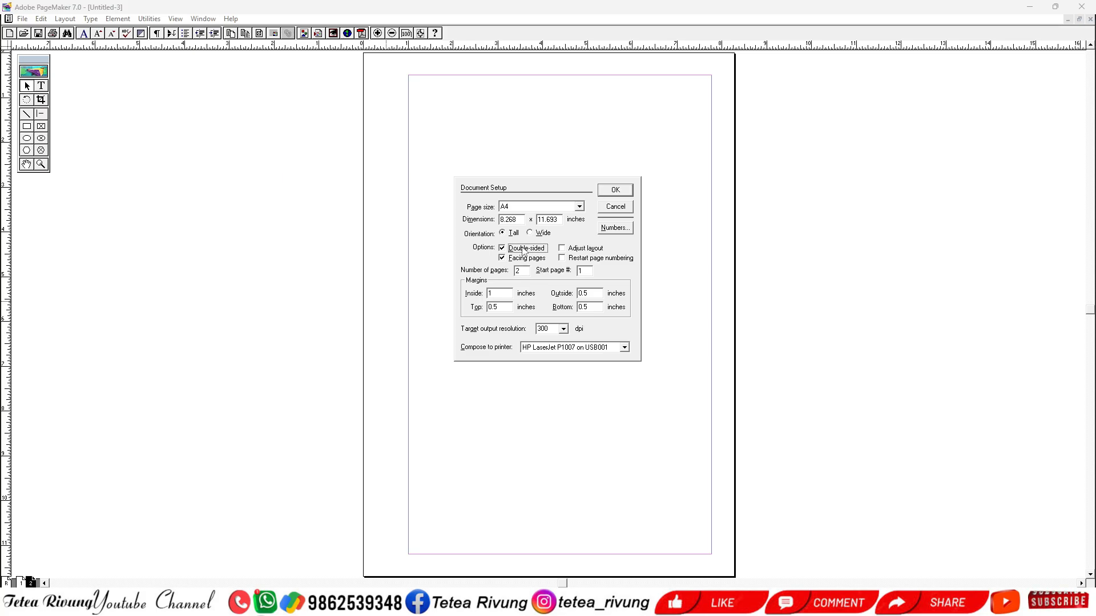
pyautogui.click(616, 190)
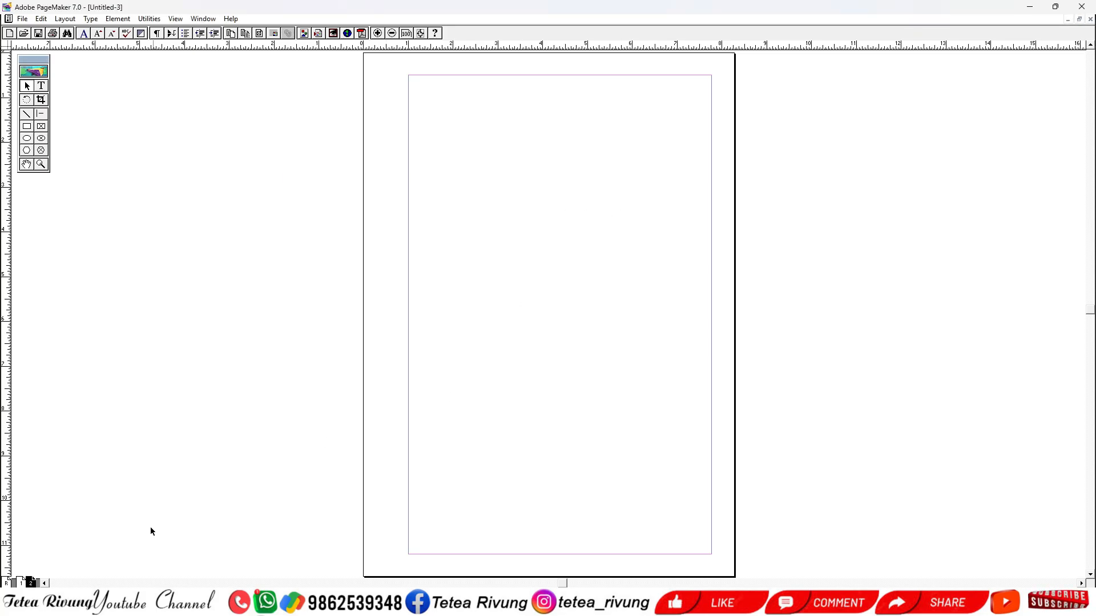
pyautogui.click(21, 582)
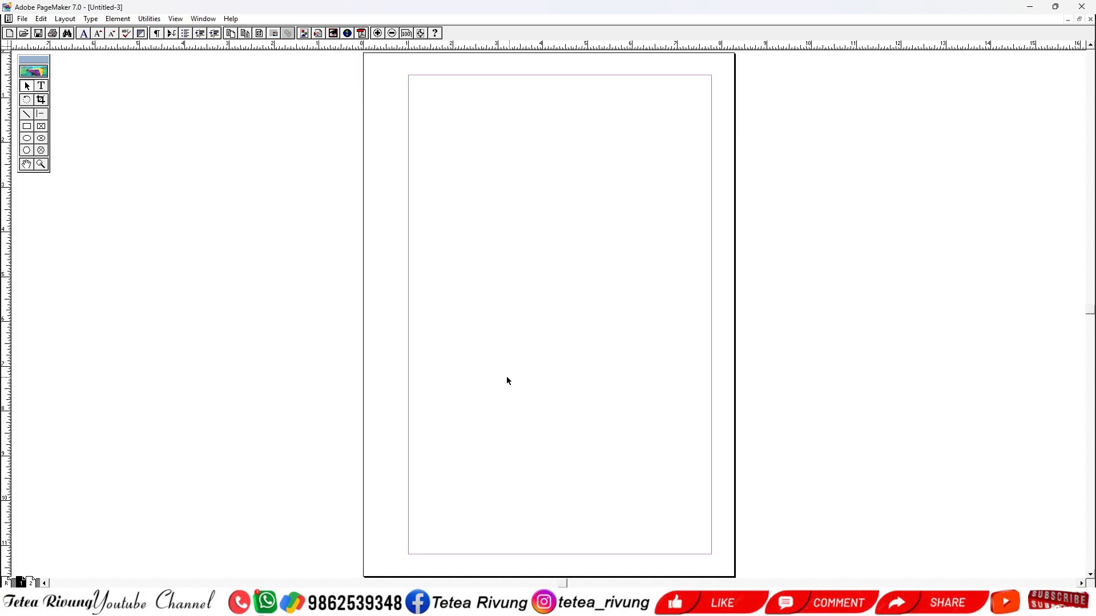
# Step: Turn on the double-sided and facing pages options in Document Setup and check page 2's margins
pyautogui.hotkey('alt', 'f')
pyautogui.press('d')
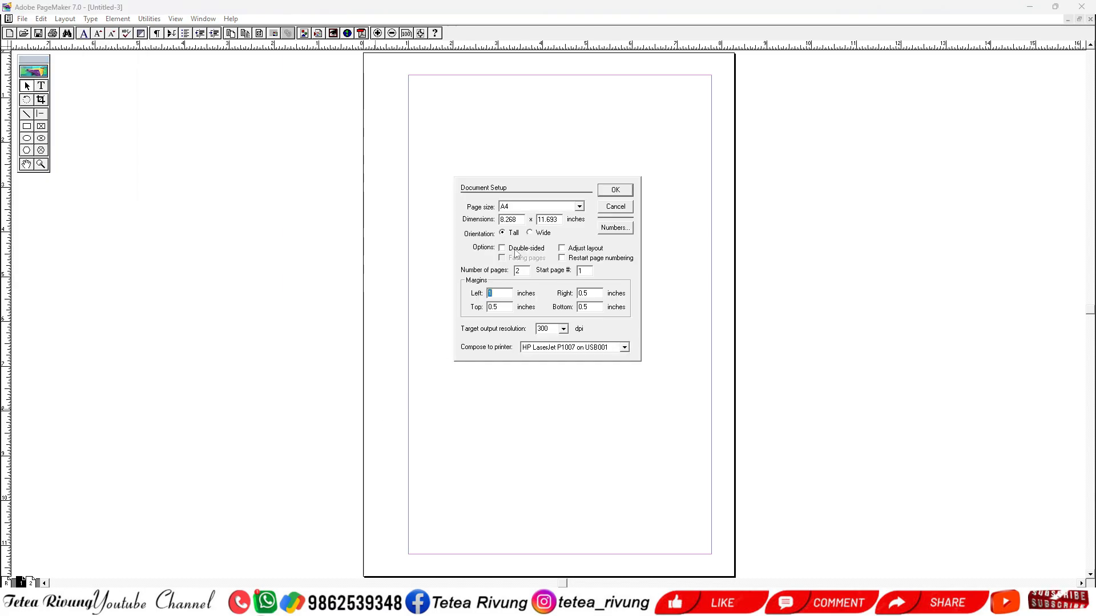
pyautogui.click(511, 252)
pyautogui.click(514, 252)
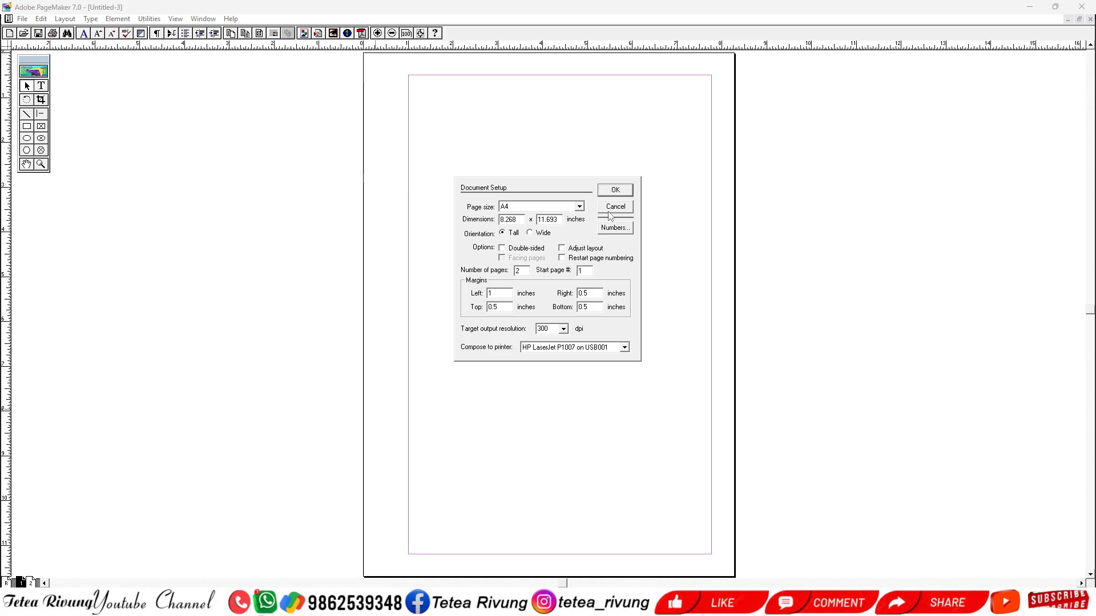
pyautogui.click(536, 251)
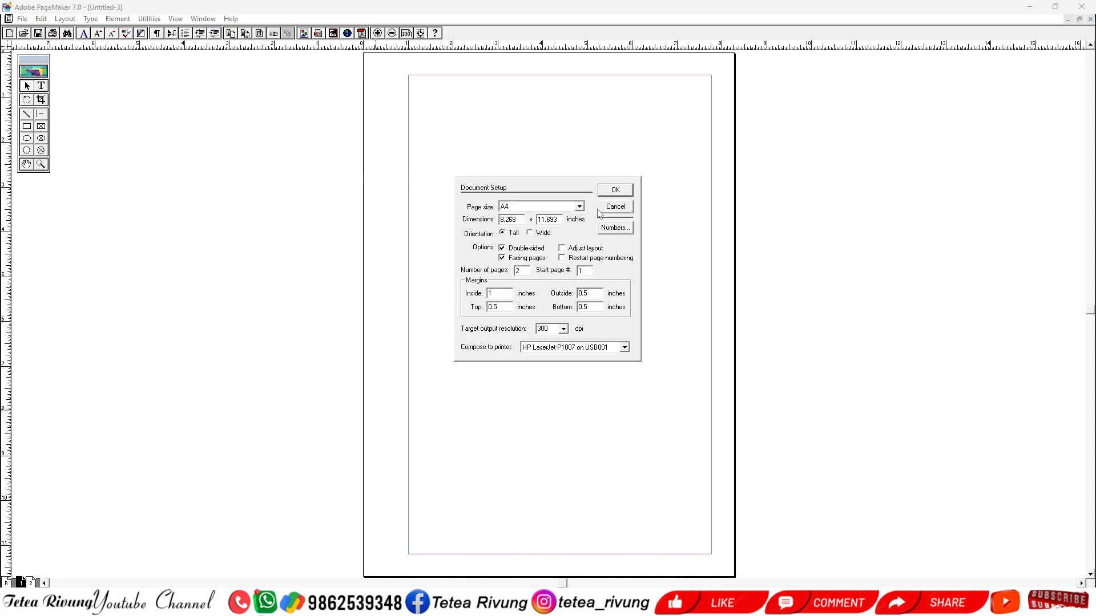
pyautogui.click(614, 191)
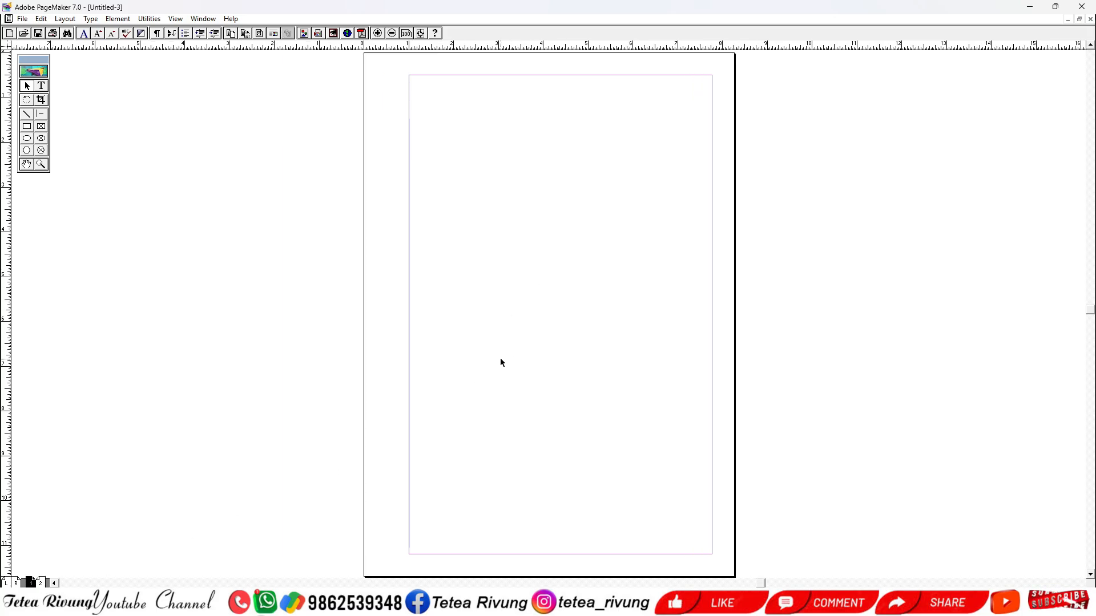
pyautogui.press('pagedown')
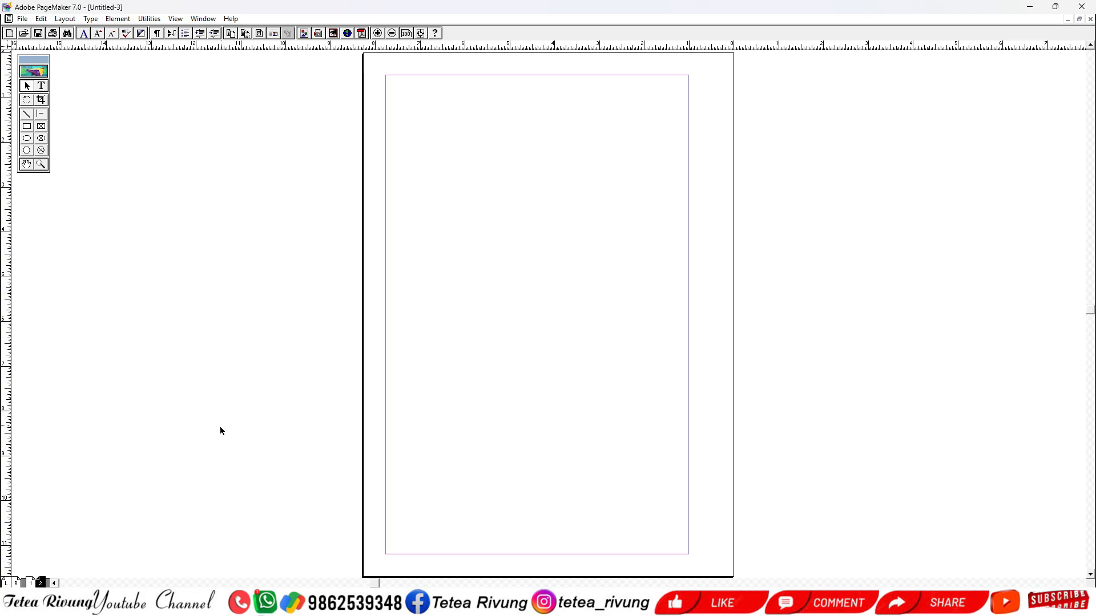
# Step: Add a centred italic page number 1 on page 1 and place a copy at the bottom margin of page 2
pyautogui.click(31, 583)
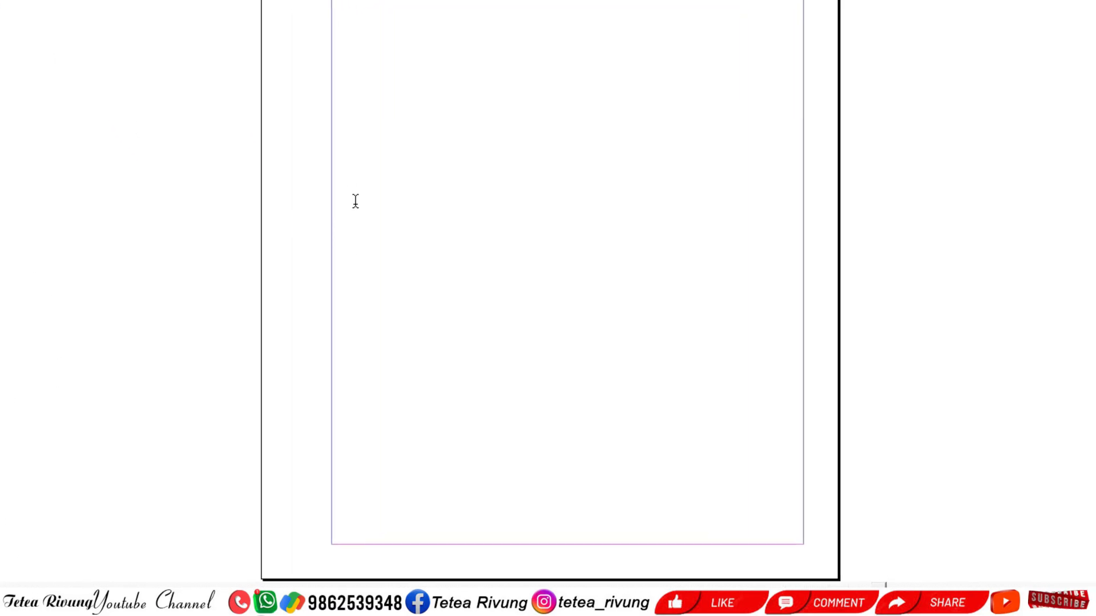
pyautogui.write('1')
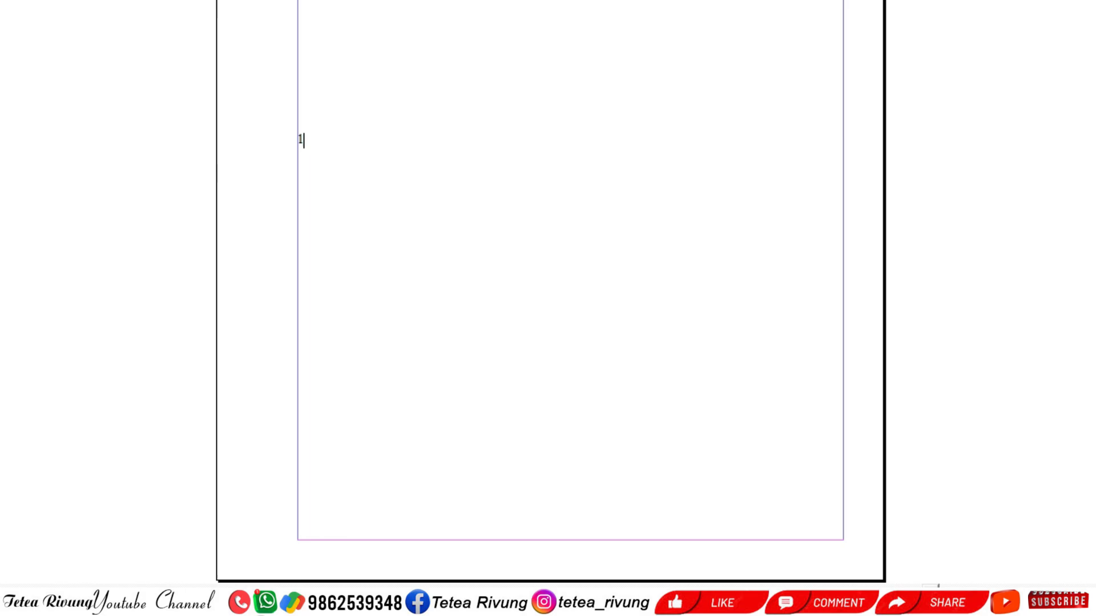
pyautogui.hotkey('shift', 'Left')
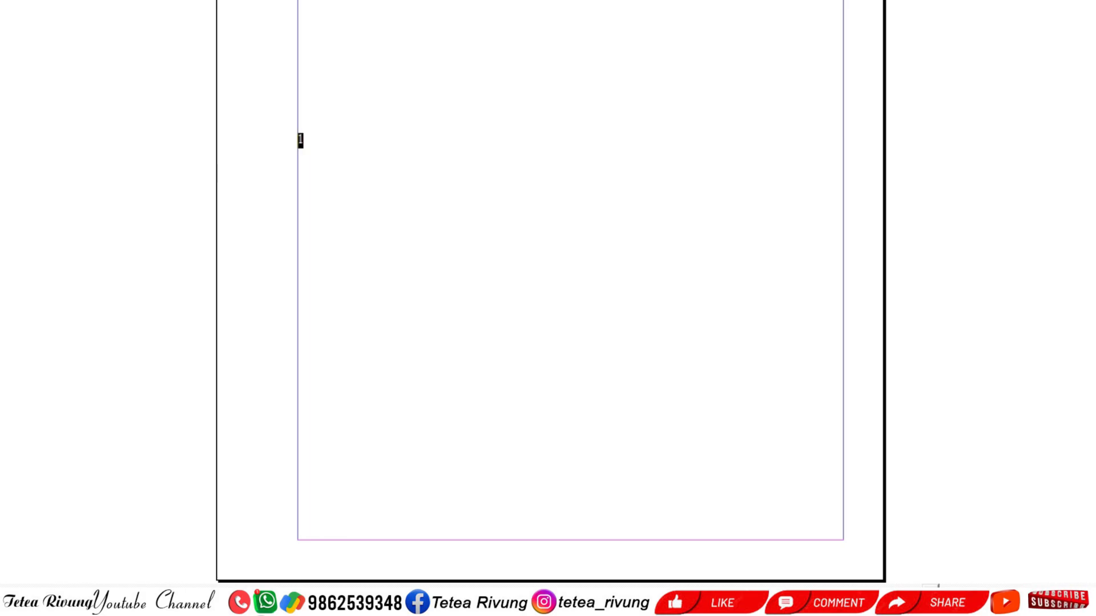
pyautogui.hotkey('ctrl', 'shift', 'c')
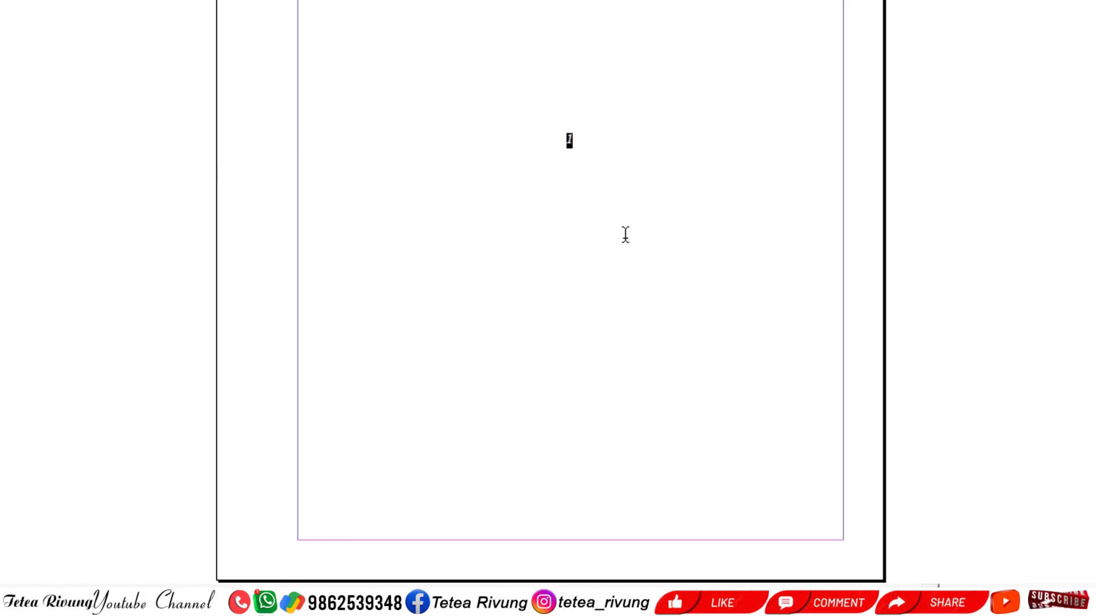
pyautogui.press('Escape')
pyautogui.moveTo(576, 149); pyautogui.dragTo(502, 548)
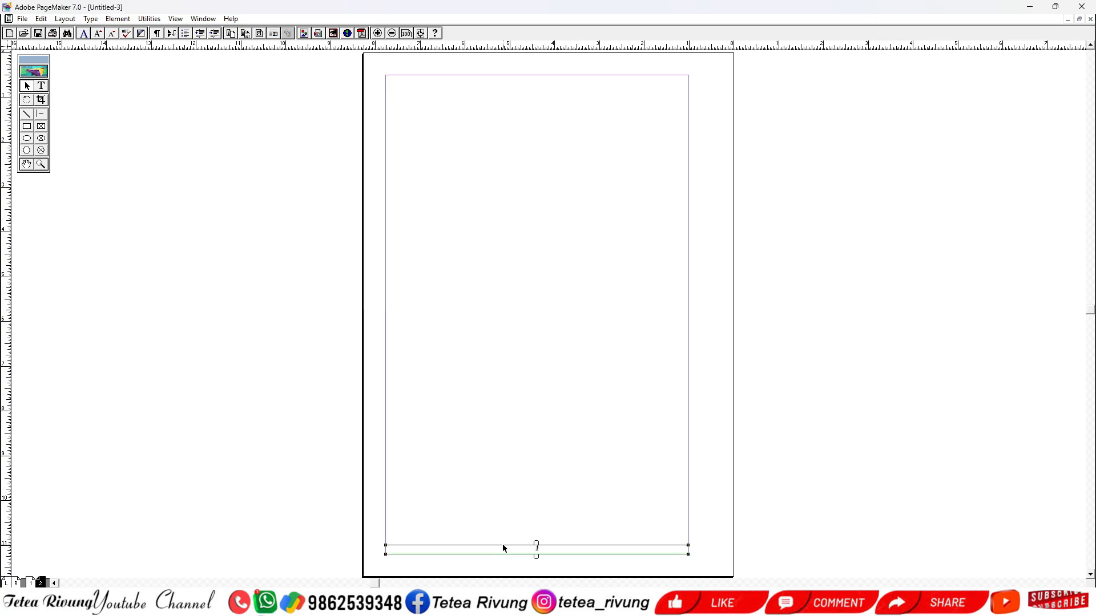
# Step: Replace the page number at the bottom of page 2 with 2
pyautogui.doubleClick(540, 550)
pyautogui.doubleClick(538, 548)
pyautogui.write('2')
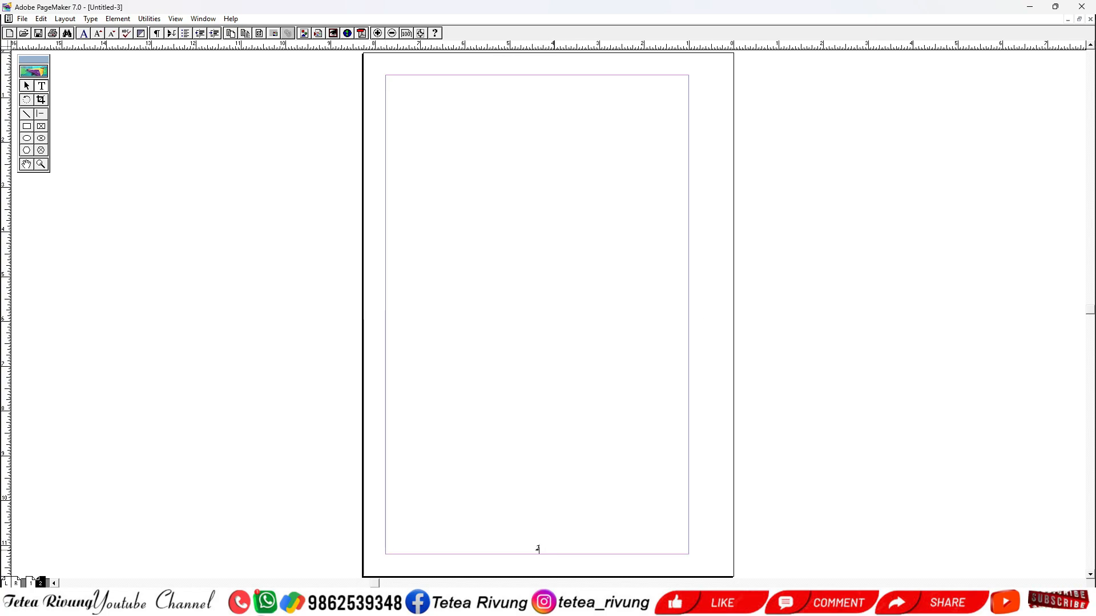
pyautogui.click(26, 85)
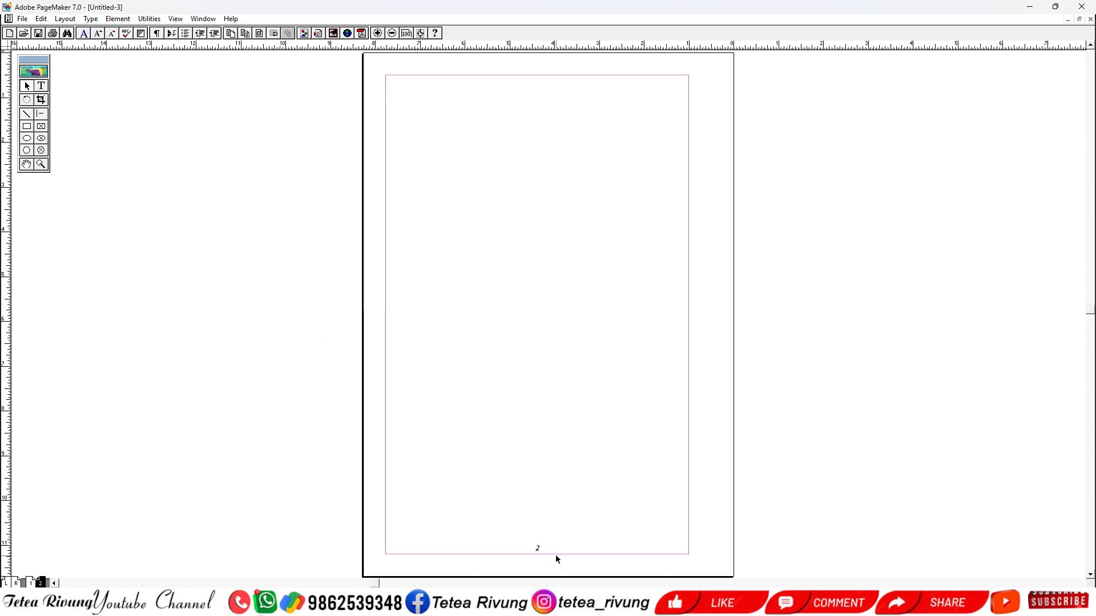
# Step: Delete the manually typed page number from the bottom of page 2
pyautogui.click(536, 548)
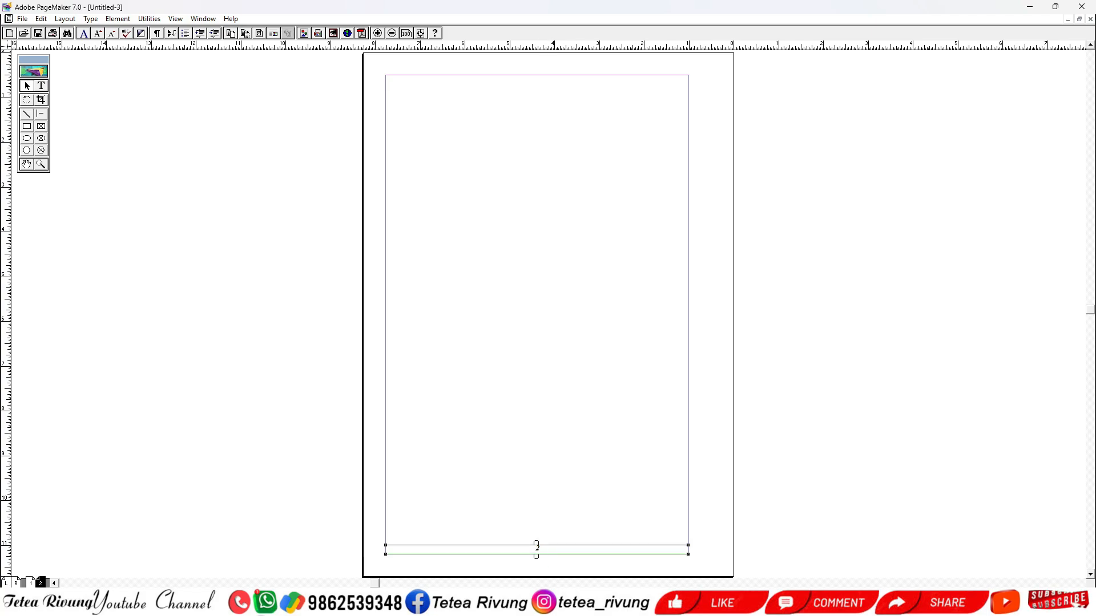
pyautogui.click(535, 578)
pyautogui.click(31, 583)
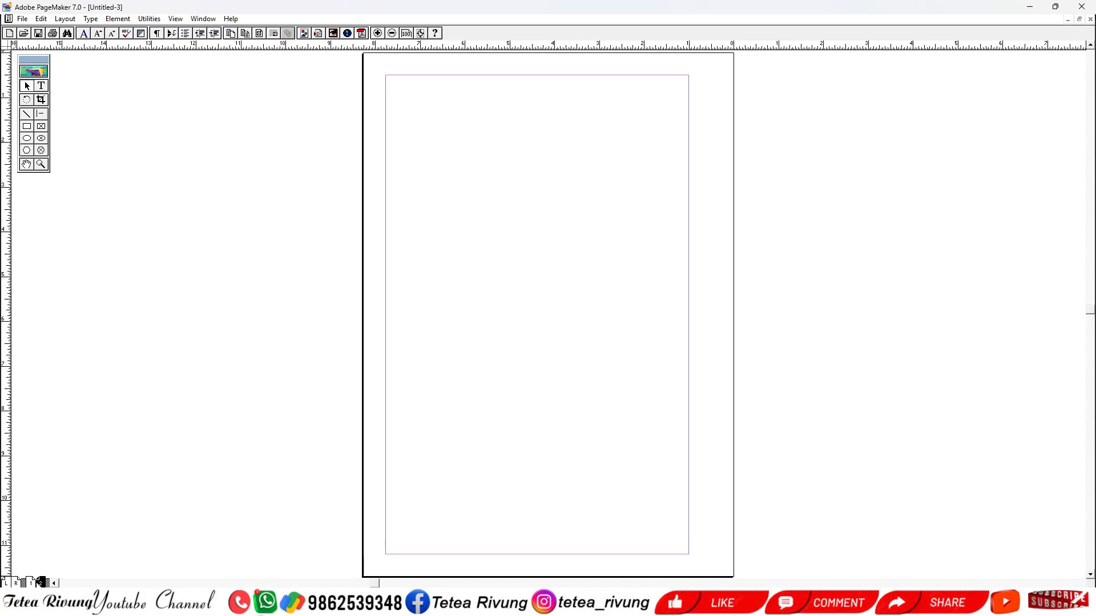
# Step: Delete the manually typed page number from the bottom of page 1
pyautogui.click(552, 550)
pyautogui.press('Delete')
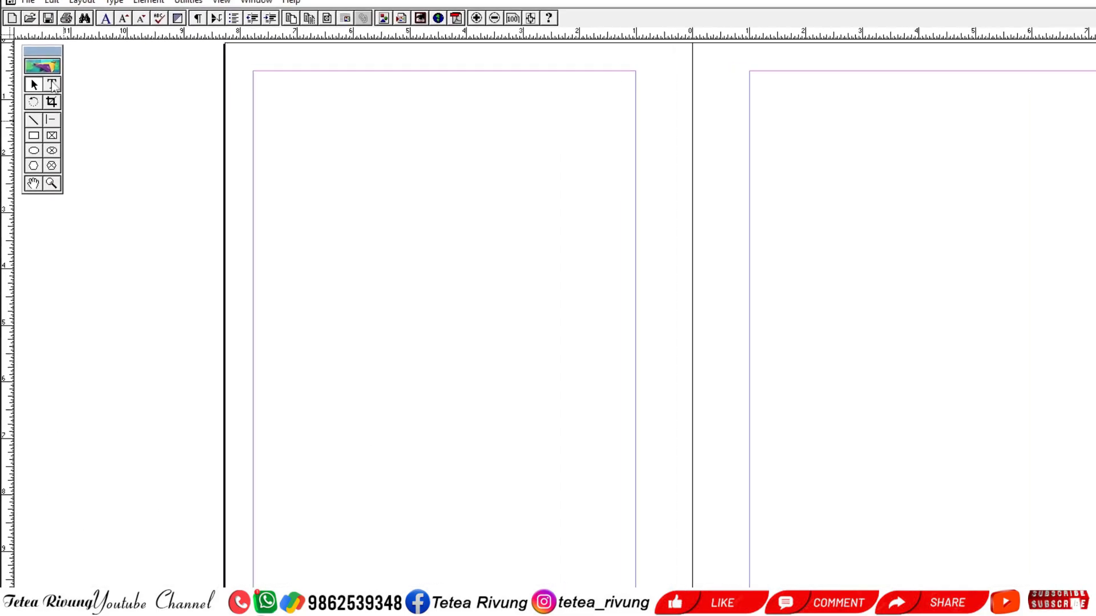
# Step: Insert an automatic page-number marker as a new text block on the left master page
pyautogui.click(73, 84)
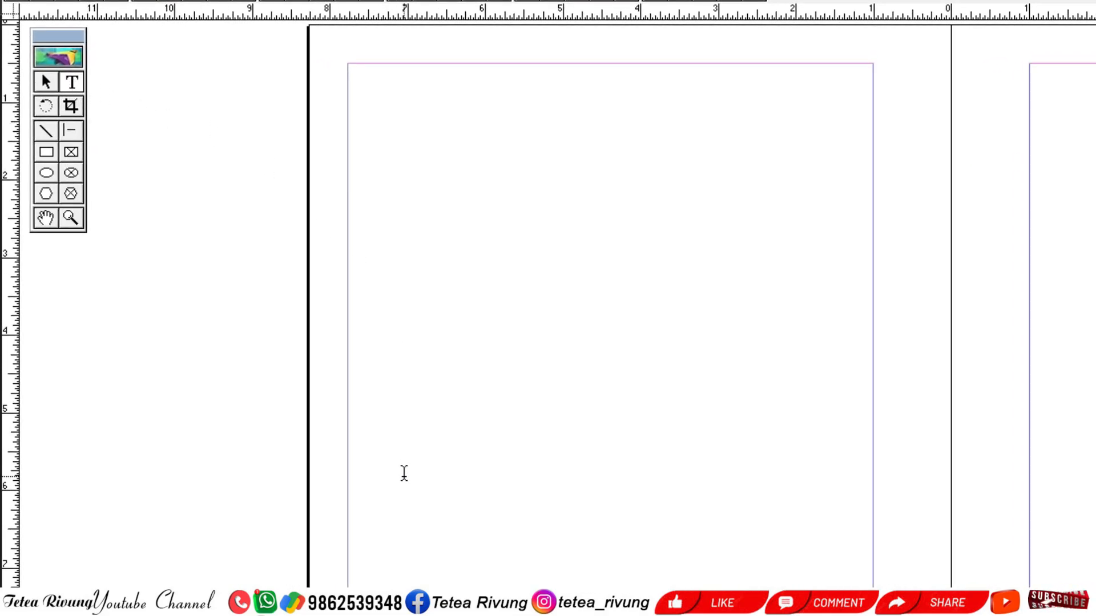
pyautogui.click(404, 474)
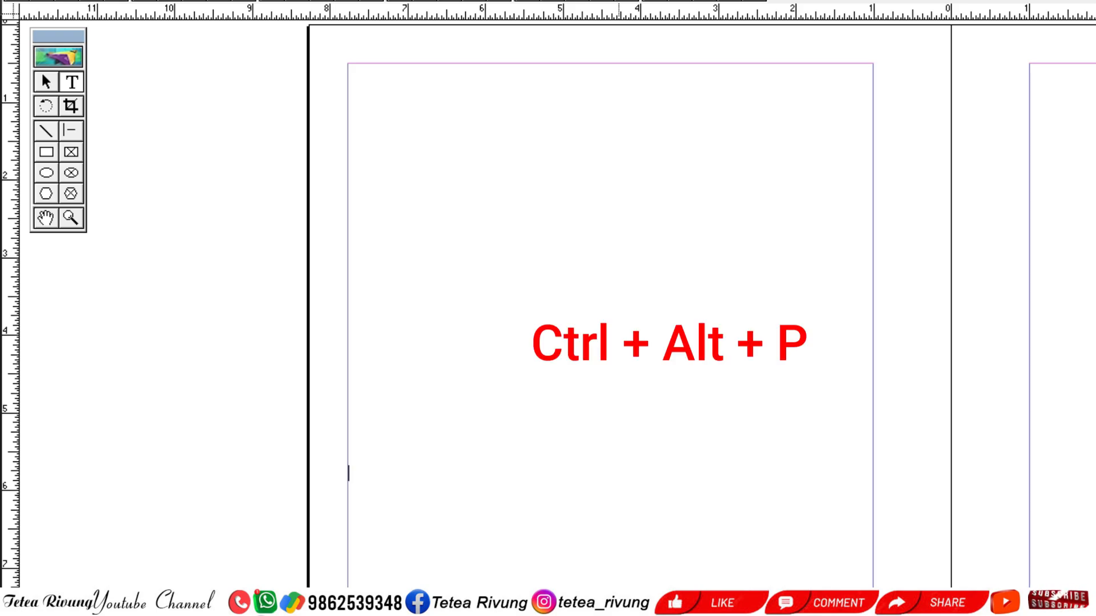
pyautogui.hotkey('ctrl', 'alt', 'p')
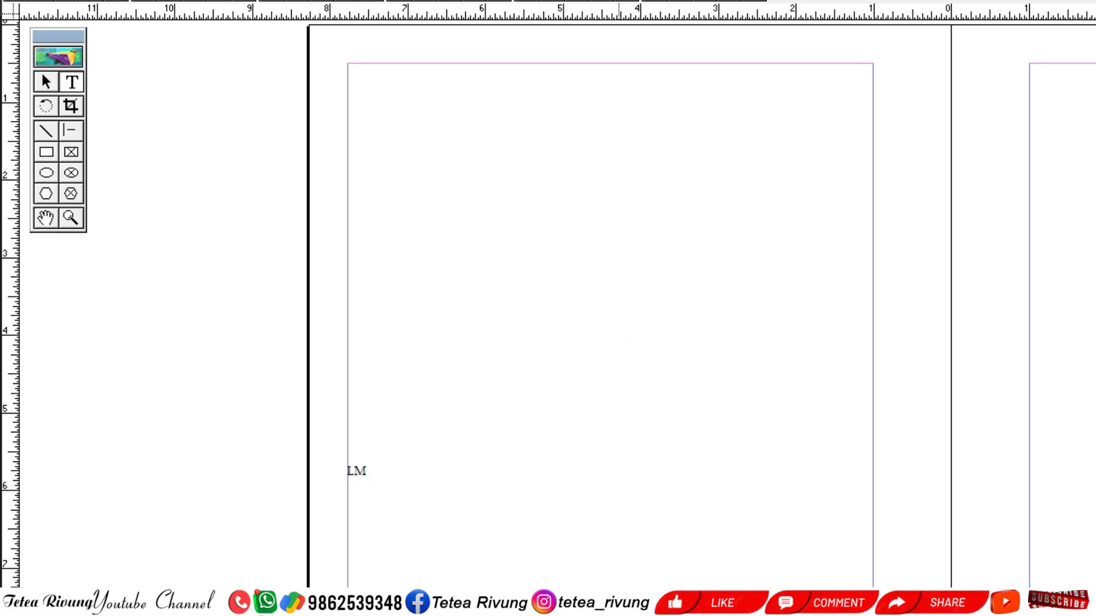
pyautogui.press('BackSpace')
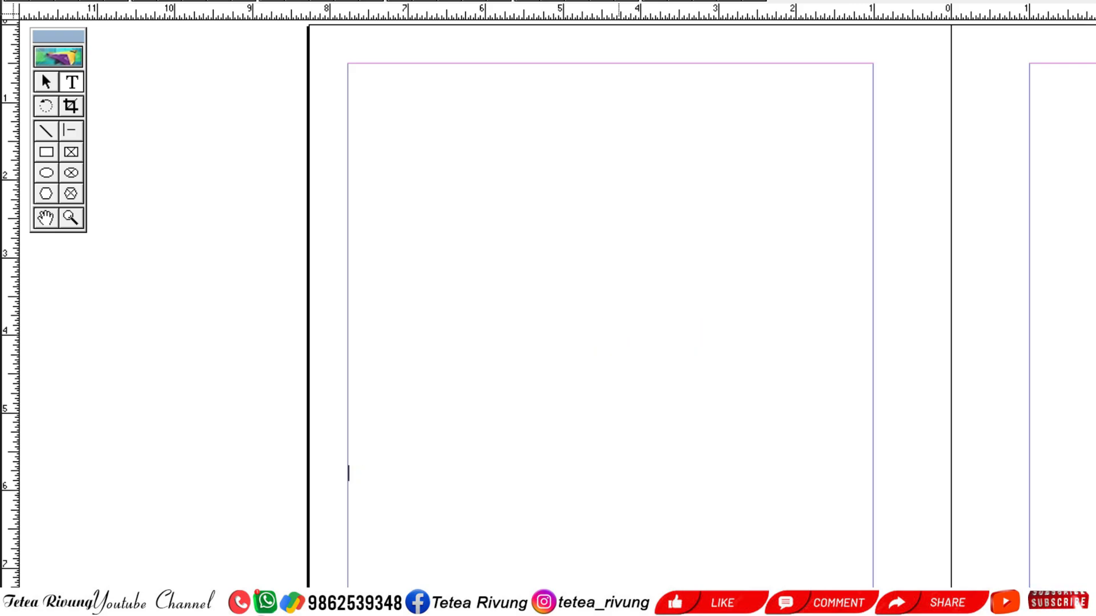
pyautogui.hotkey('ctrl', 'alt', 'p')
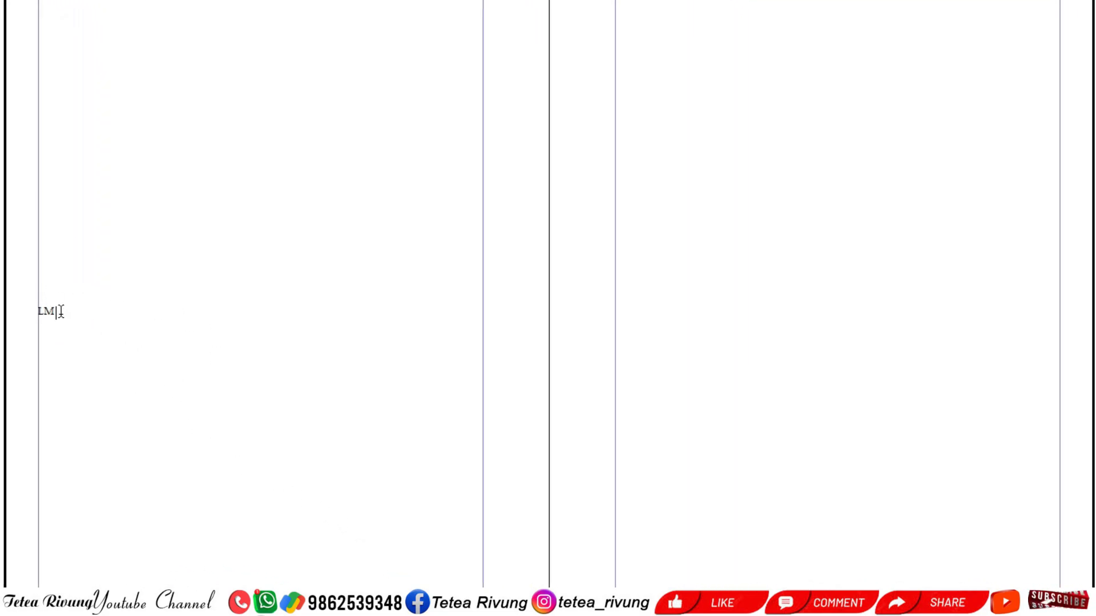
# Step: Centre the page-number marker on the left master page and make it bold italic
pyautogui.moveTo(58, 311); pyautogui.dragTo(32, 312)
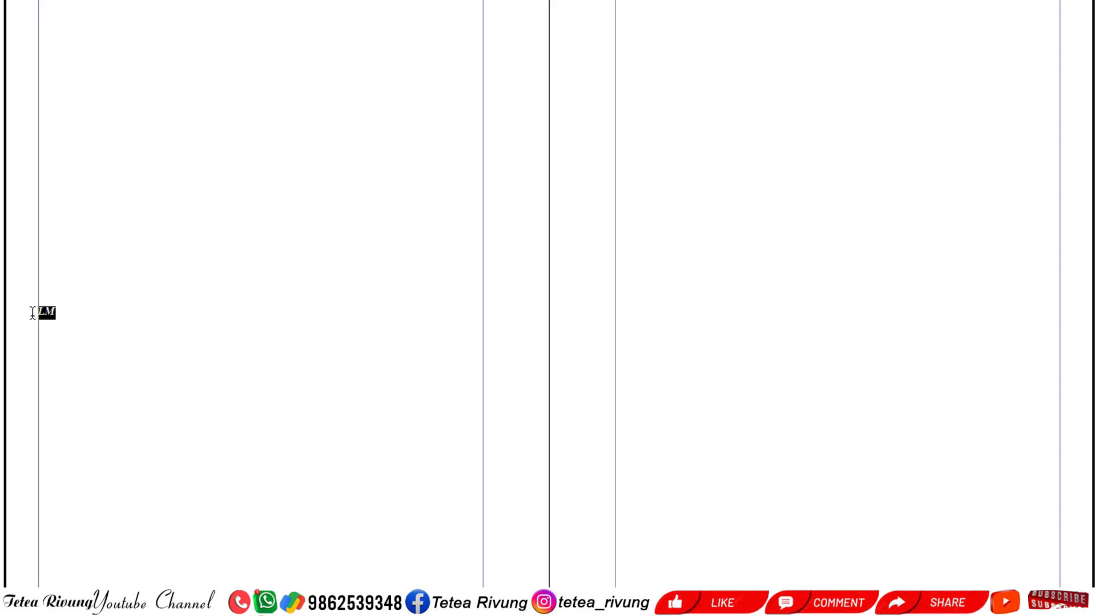
pyautogui.hotkey('ctrl', 'shift', 'c')
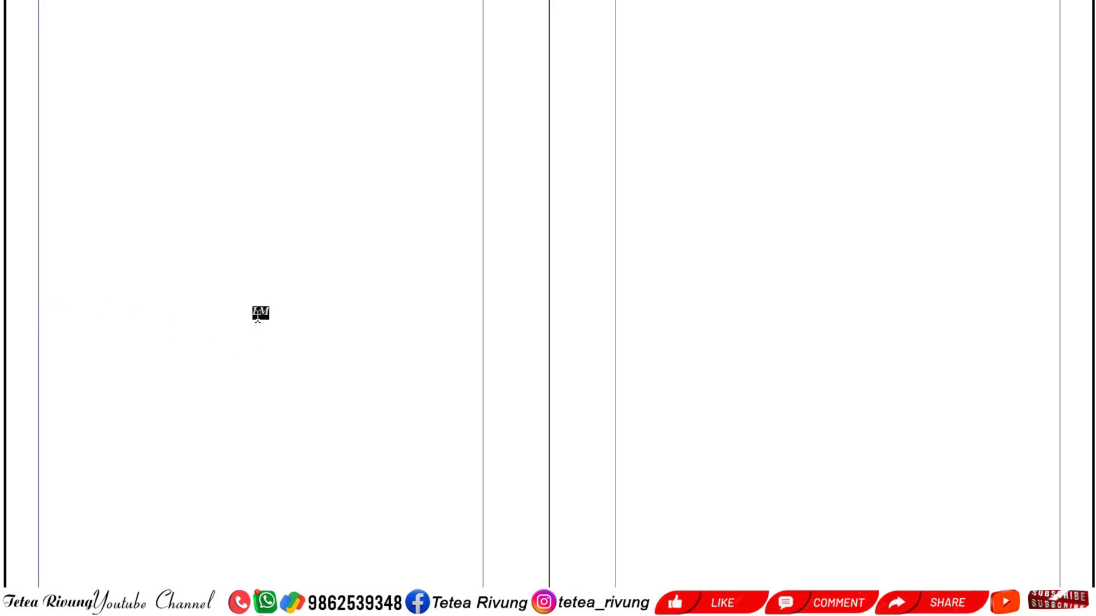
pyautogui.click(254, 318)
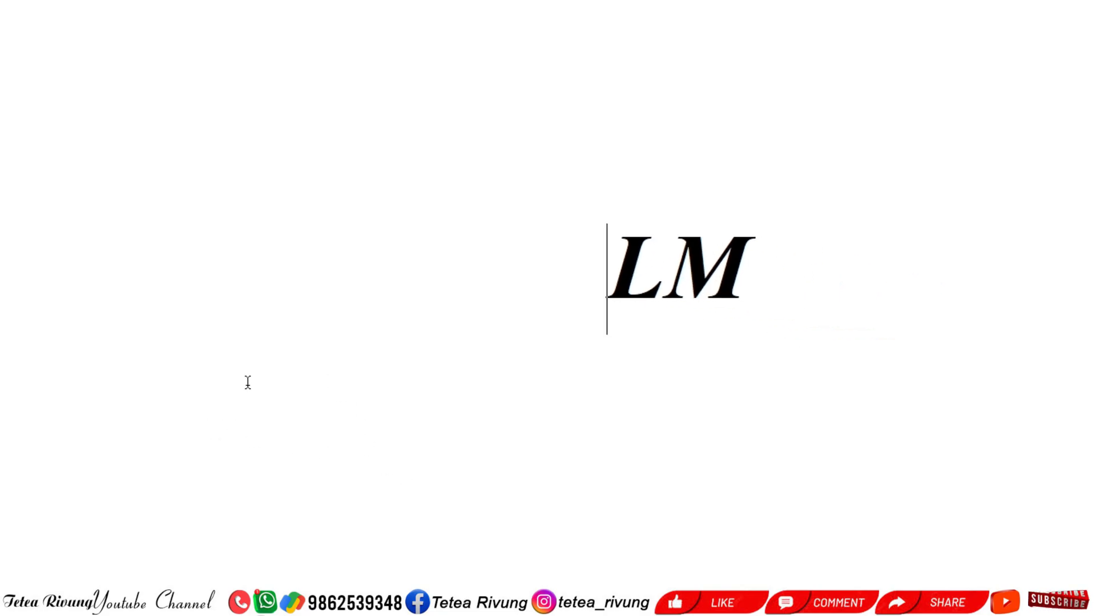
pyautogui.press('Escape')
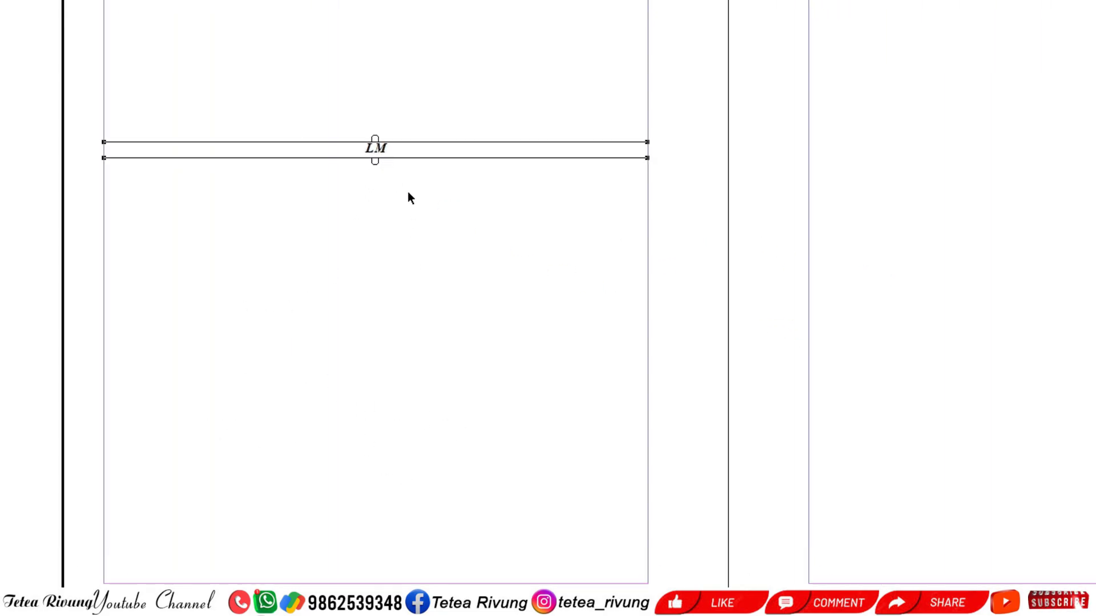
# Step: Duplicate the left master's page-number marker and place the copy between the margins of the right master page
pyautogui.moveTo(741, 323); pyautogui.dragTo(540, 364)
pyautogui.click(540, 364)
pyautogui.hotkey('ctrl', 'v')
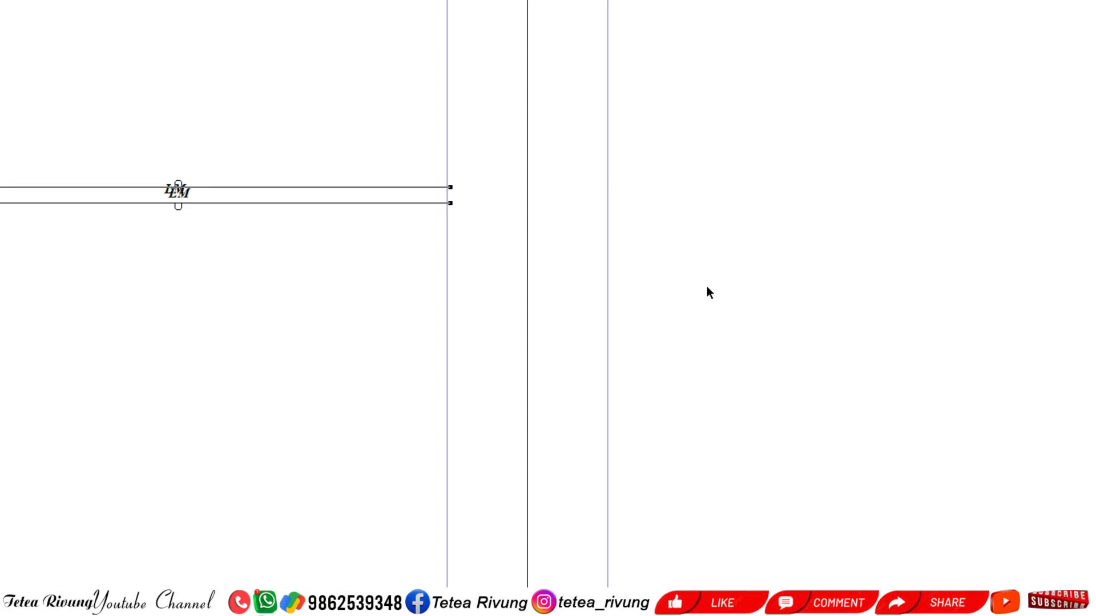
pyautogui.moveTo(330, 203); pyautogui.dragTo(1026, 195)
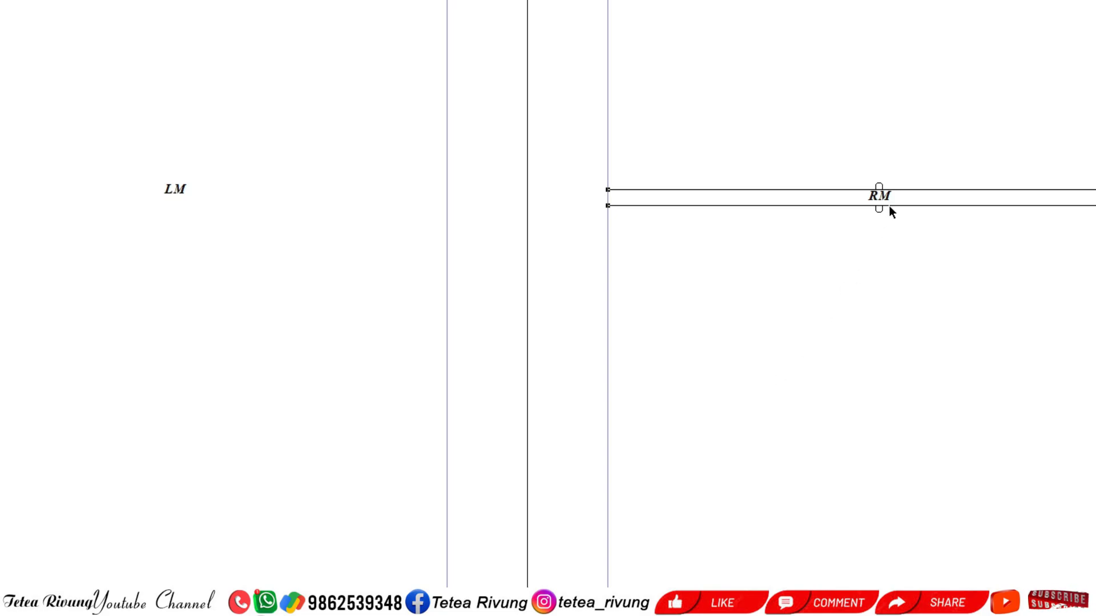
pyautogui.click(868, 320)
pyautogui.click(876, 197)
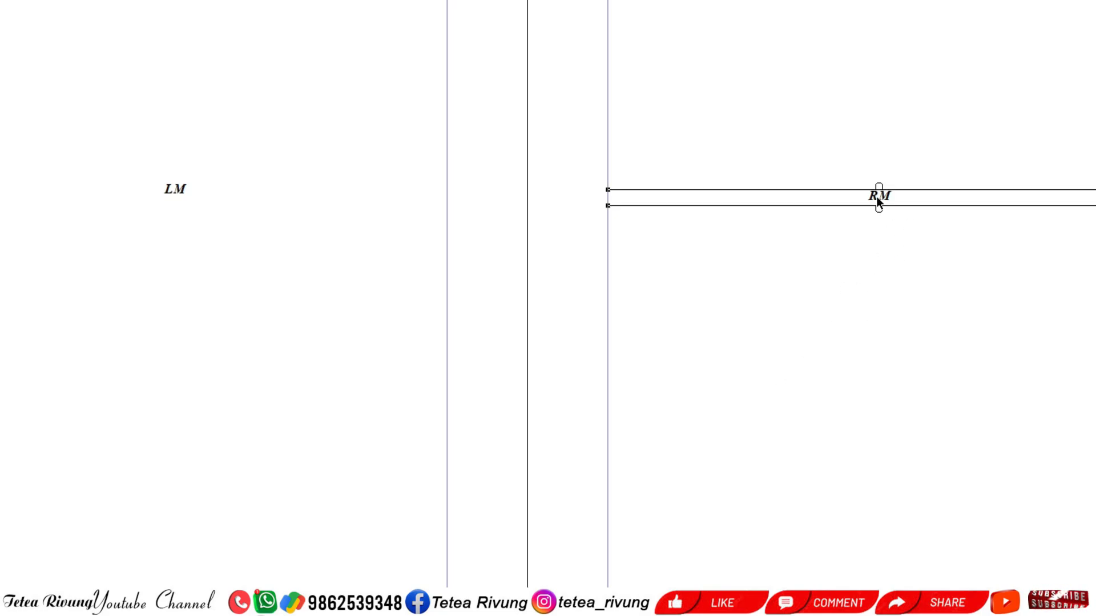
pyautogui.click(853, 189)
pyautogui.click(853, 190)
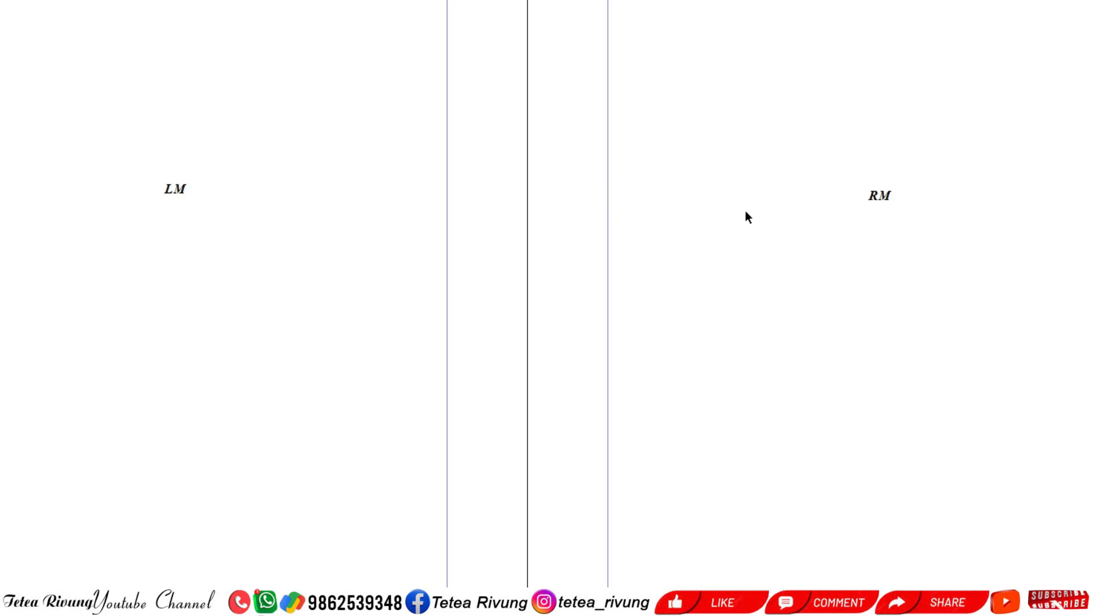
# Step: Check the automatic page numbers on pages 1 and 2
pyautogui.click(170, 191)
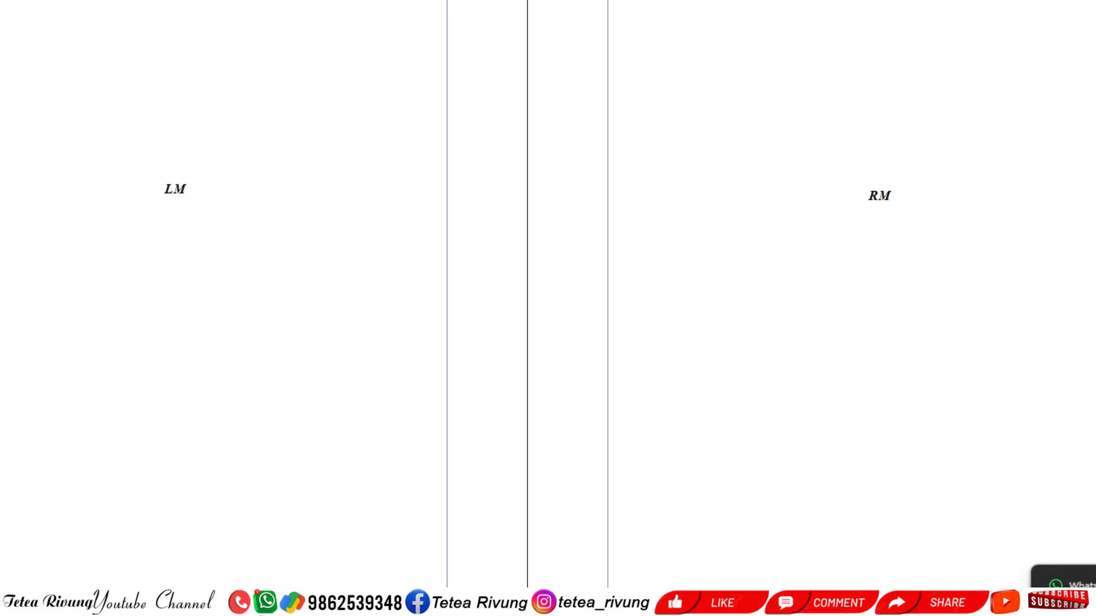
pyautogui.click(750, 454)
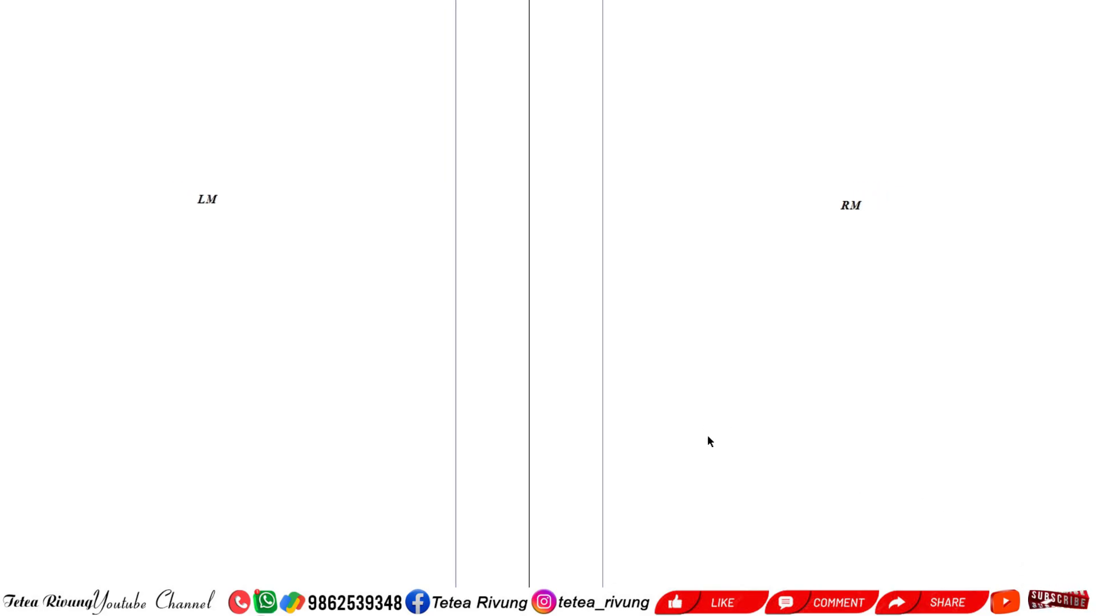
pyautogui.click(203, 195)
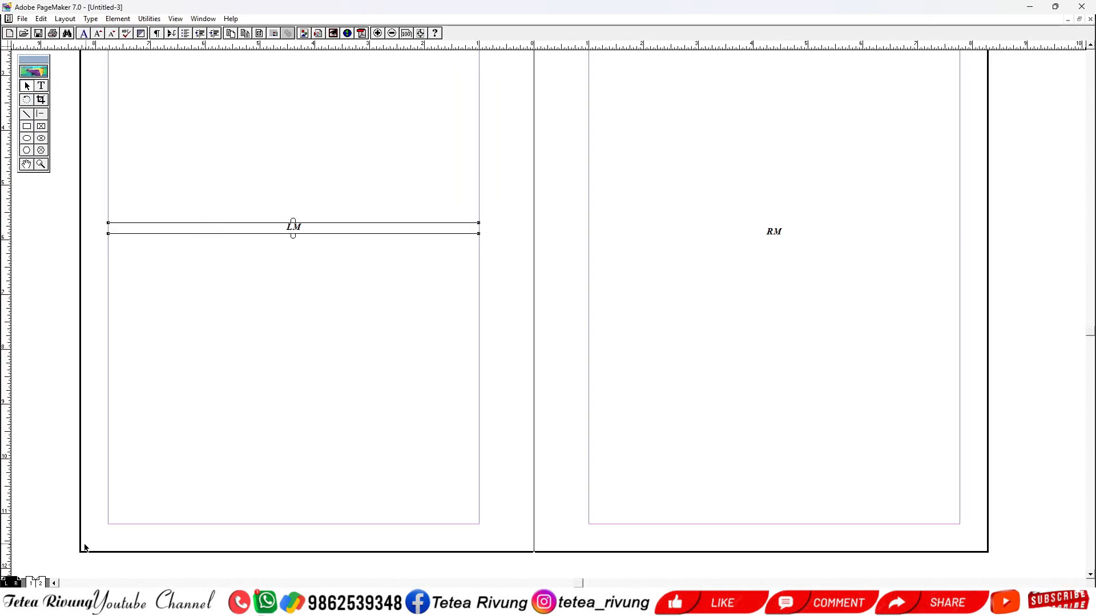
pyautogui.click(32, 582)
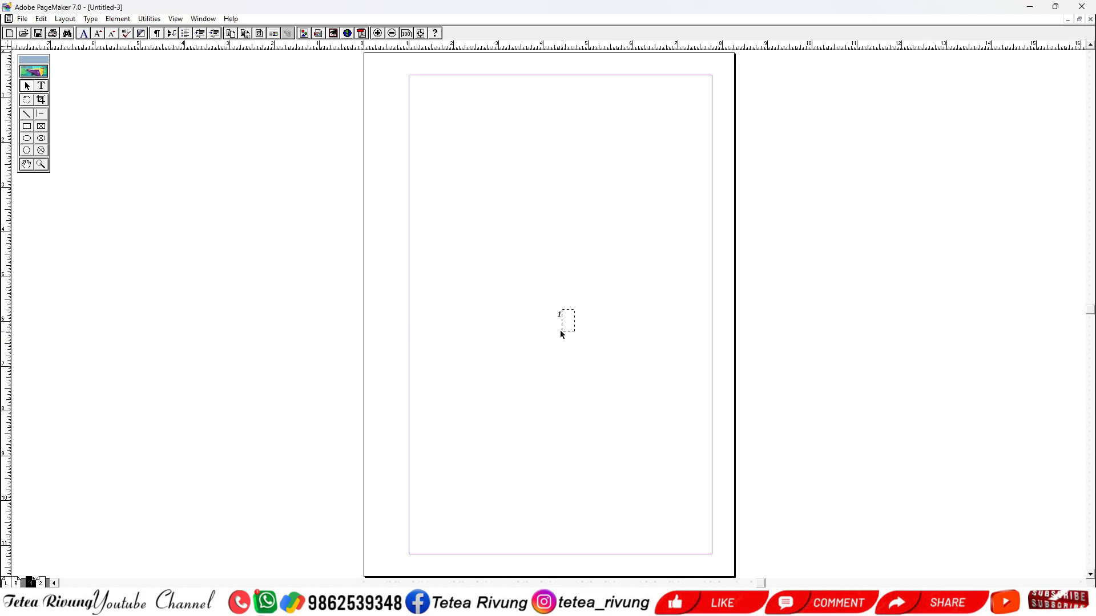
pyautogui.click(1071, 475)
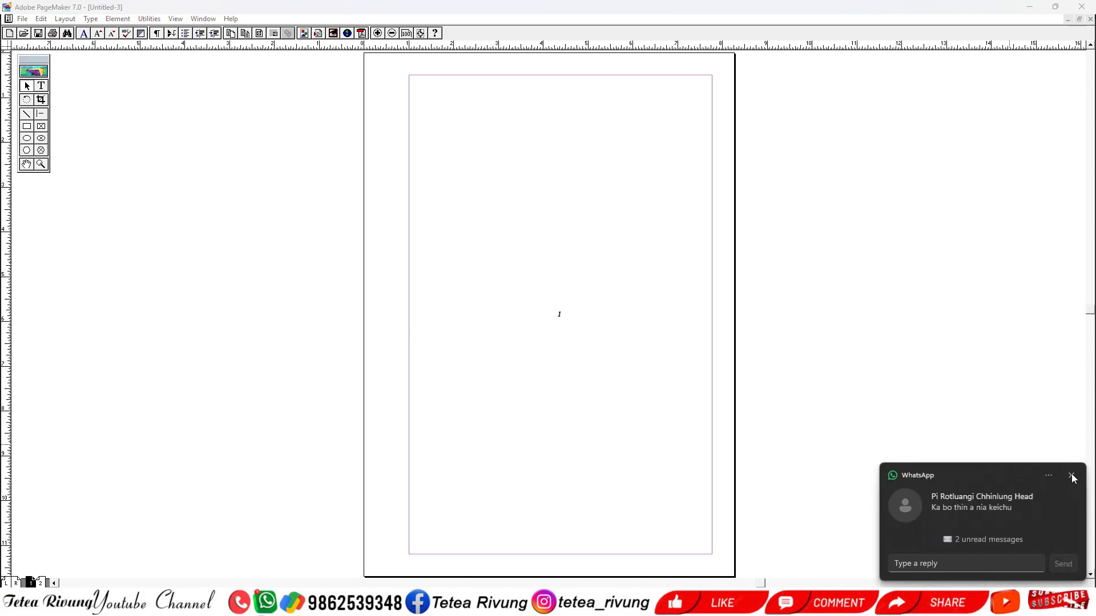
pyautogui.press('pagedown')
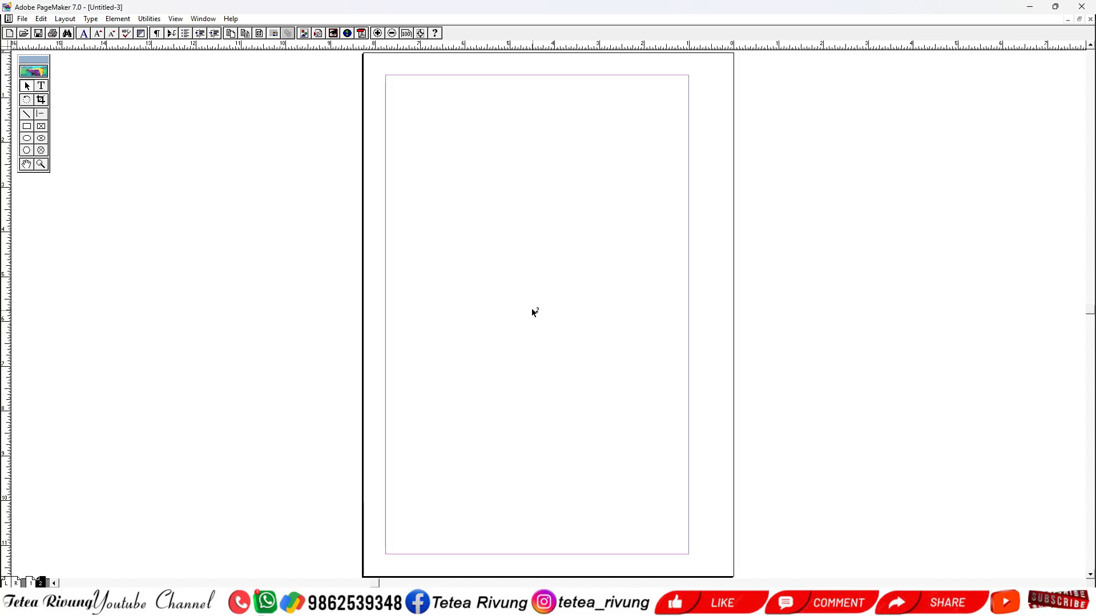
# Step: Extend the document to six pages and check the automatic numbering across the spreads
pyautogui.press('pagedown')
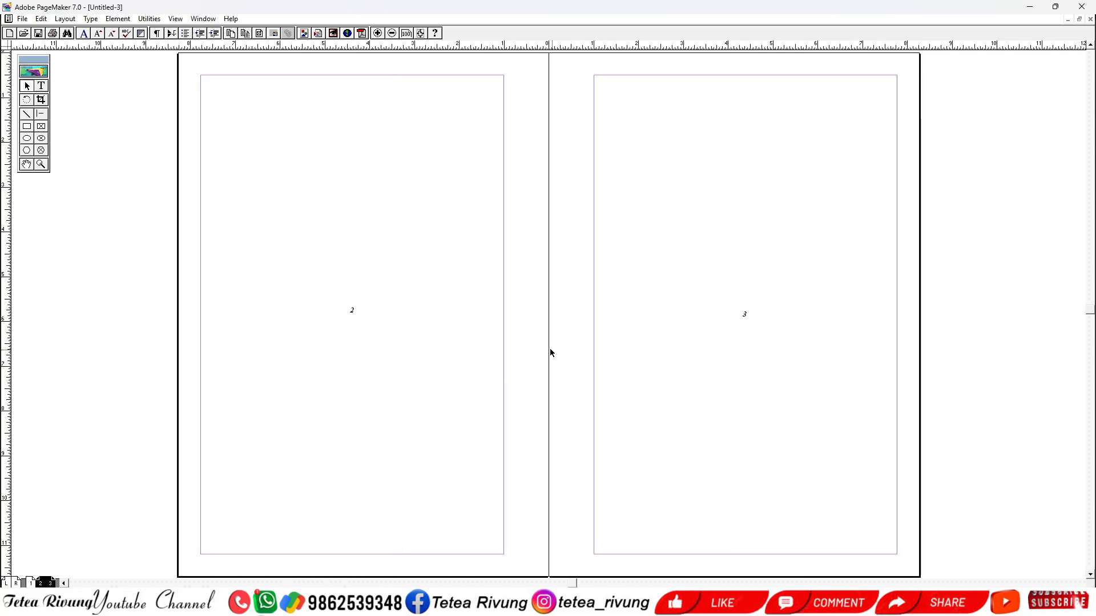
pyautogui.press('pagedown')
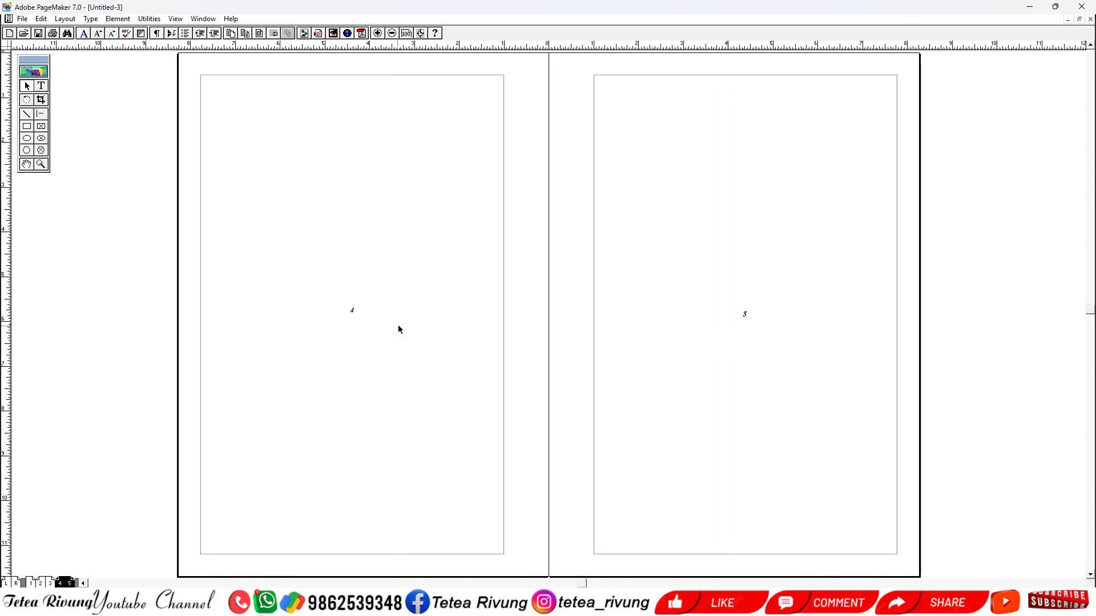
pyautogui.press('pagedown')
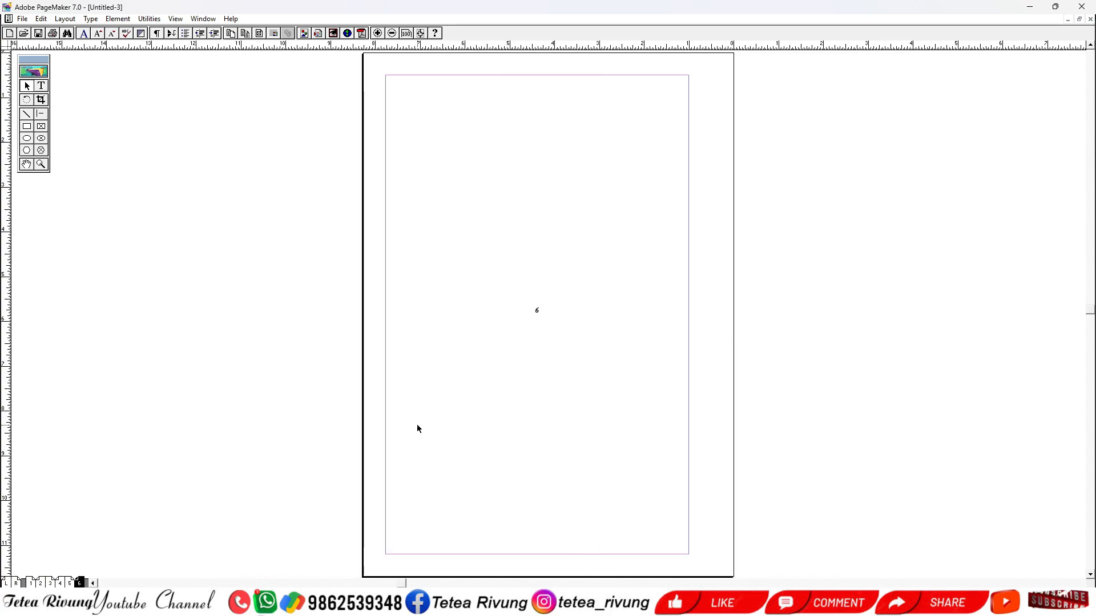
pyautogui.click(32, 582)
pyautogui.click(41, 582)
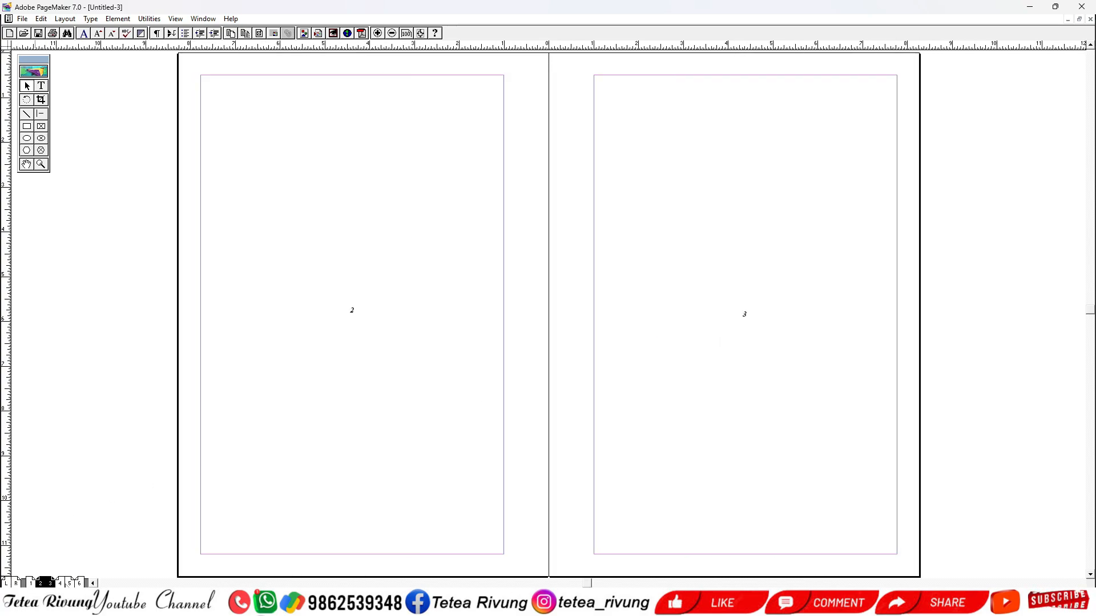
pyautogui.click(67, 584)
pyautogui.click(79, 584)
pyautogui.click(70, 584)
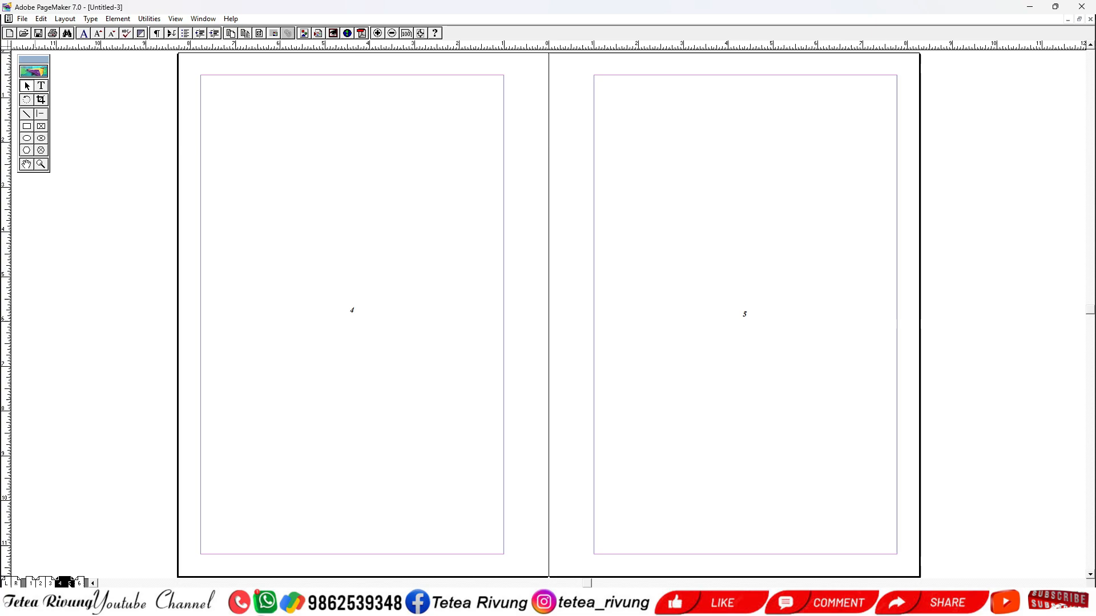
# Step: Remove page 5 and its contents from the document
pyautogui.rightClick(73, 582)
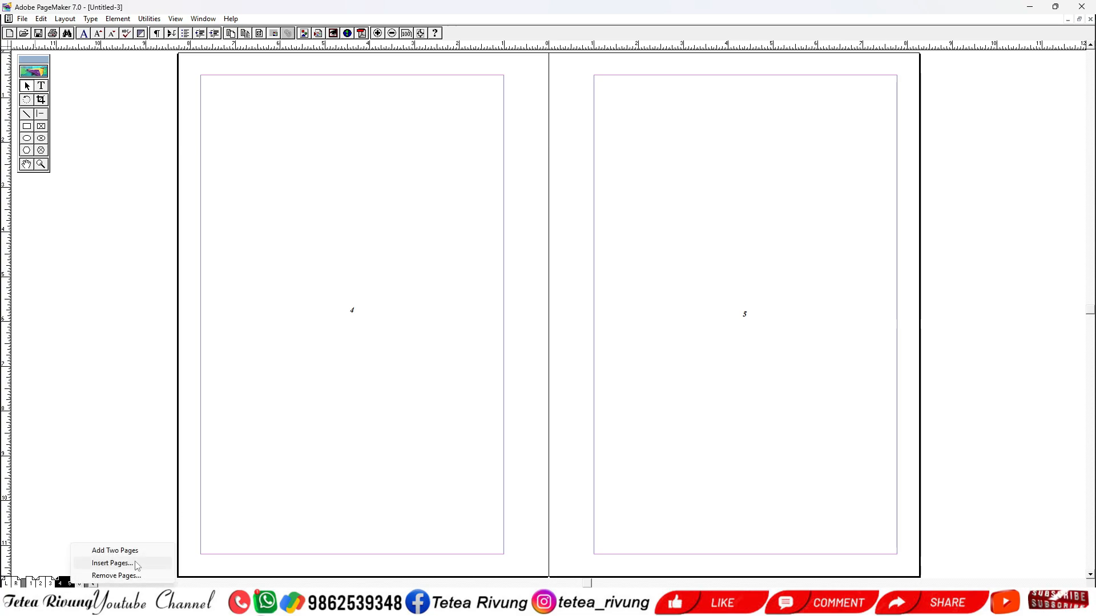
pyautogui.click(123, 577)
pyautogui.write('5')
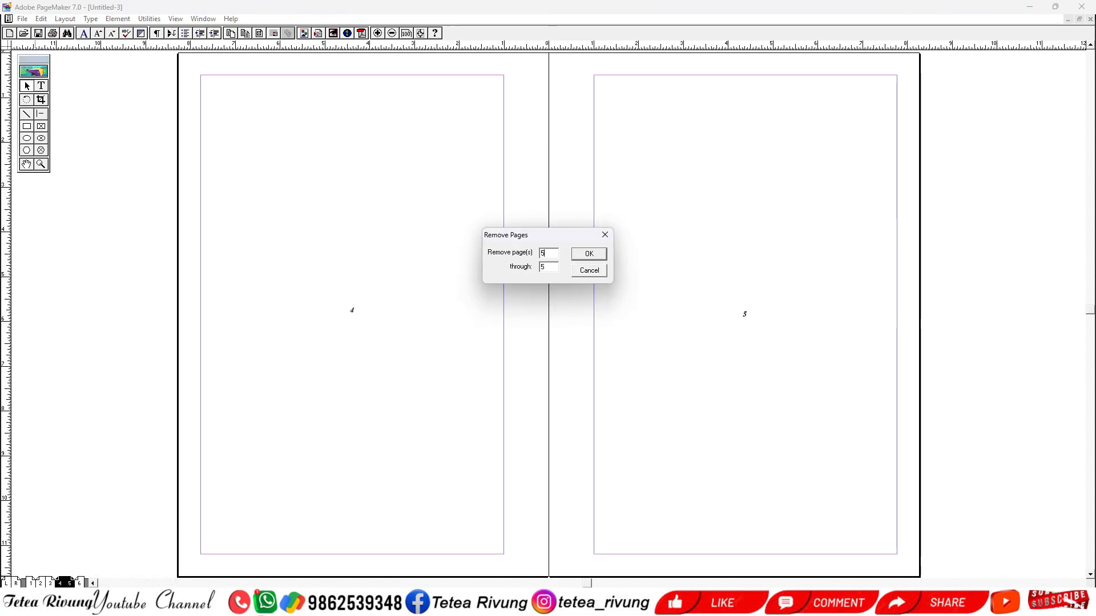
pyautogui.press('Return')
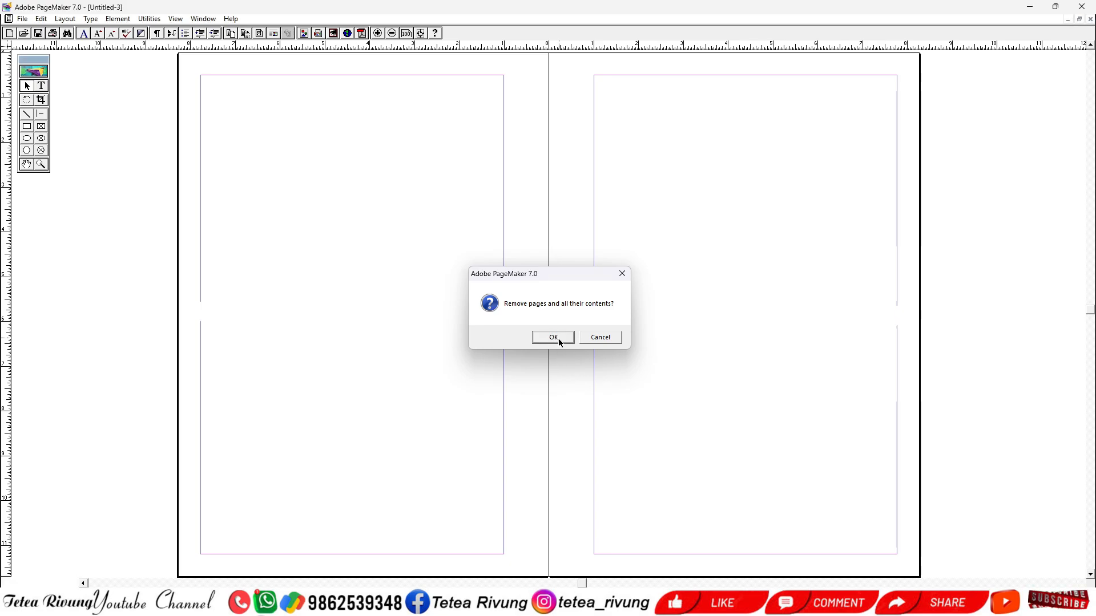
pyautogui.click(557, 336)
# Step: Review the page numbering, then move the left master's page-number marker down to just below the bottom margin
pyautogui.click(49, 582)
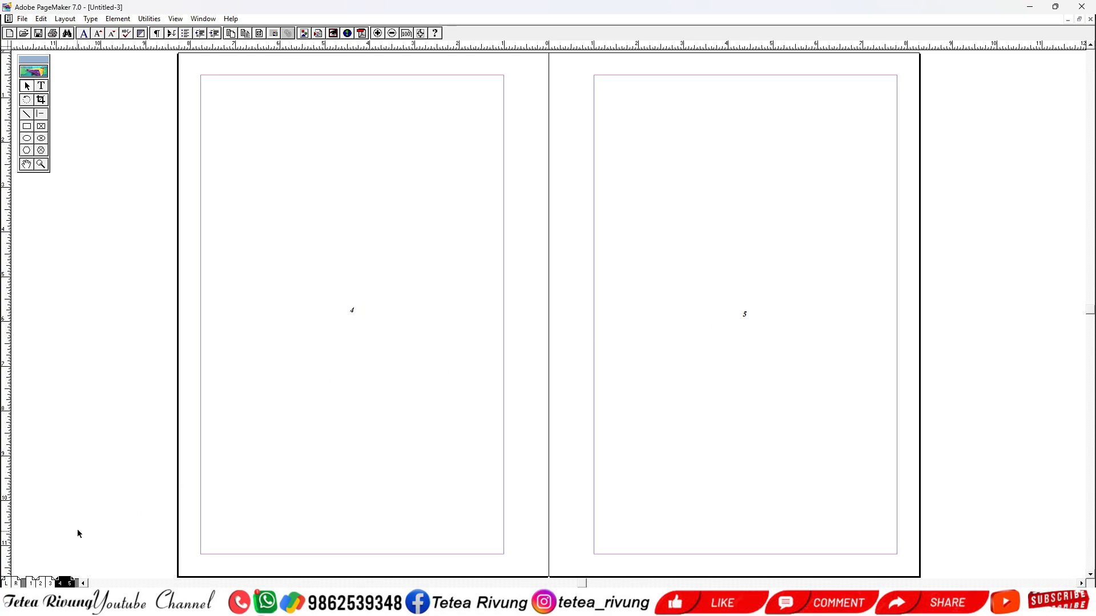
pyautogui.click(30, 582)
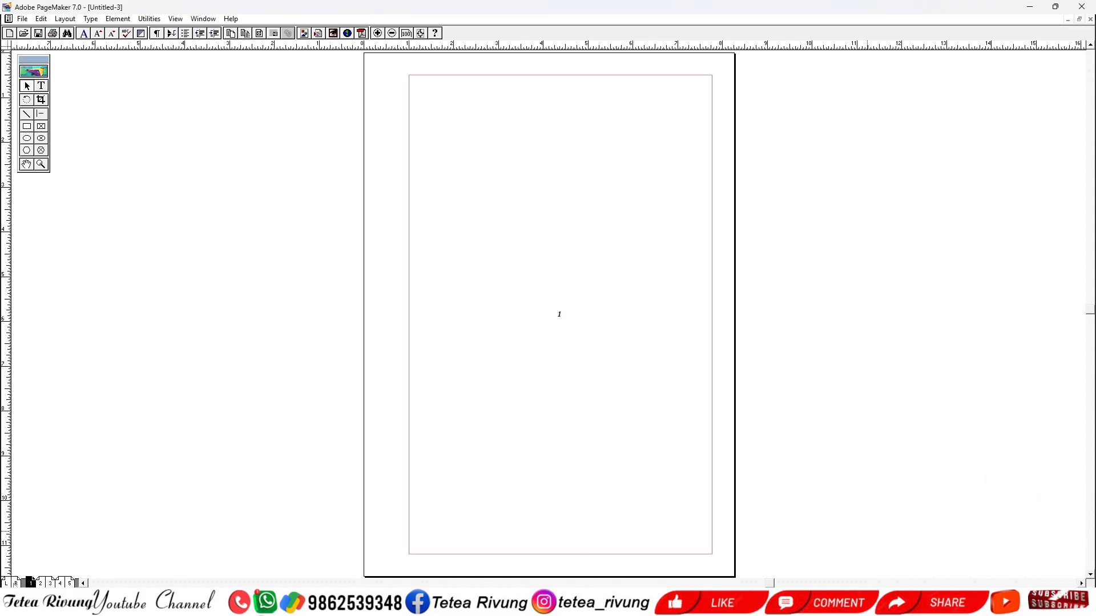
pyautogui.click(12, 582)
pyautogui.moveTo(294, 227); pyautogui.dragTo(306, 530)
pyautogui.scroll(-1, 306, 530)
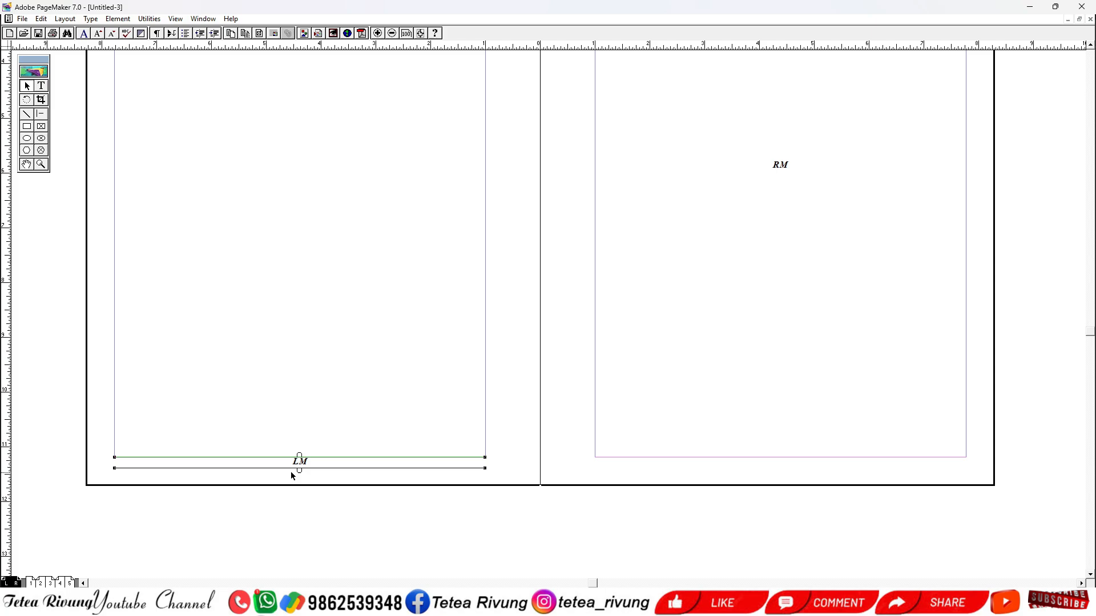
# Step: Draw a rectangular frame around the page-number marker at the bottom of the left master page and check page 1
pyautogui.moveTo(206, 436); pyautogui.dragTo(368, 507)
pyautogui.moveTo(392, 516); pyautogui.dragTo(349, 461)
pyautogui.moveTo(420, 398); pyautogui.dragTo(368, 445)
pyautogui.click(450, 438)
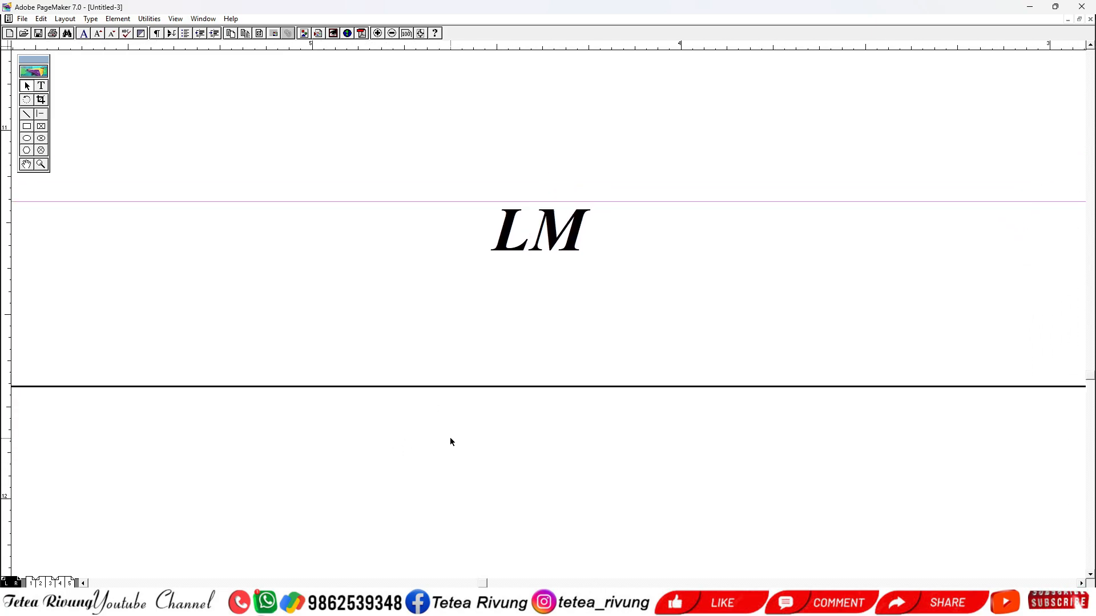
pyautogui.click(26, 126)
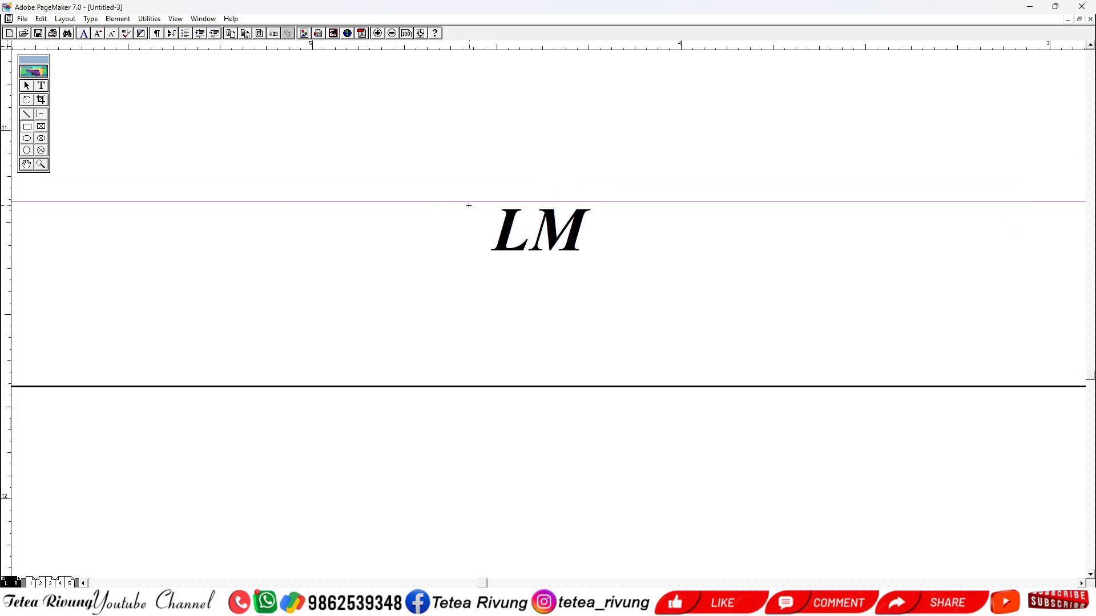
pyautogui.moveTo(456, 195); pyautogui.dragTo(627, 271)
pyautogui.hotkey('shift', 'F1')
pyautogui.hotkey('ctrl', '0')
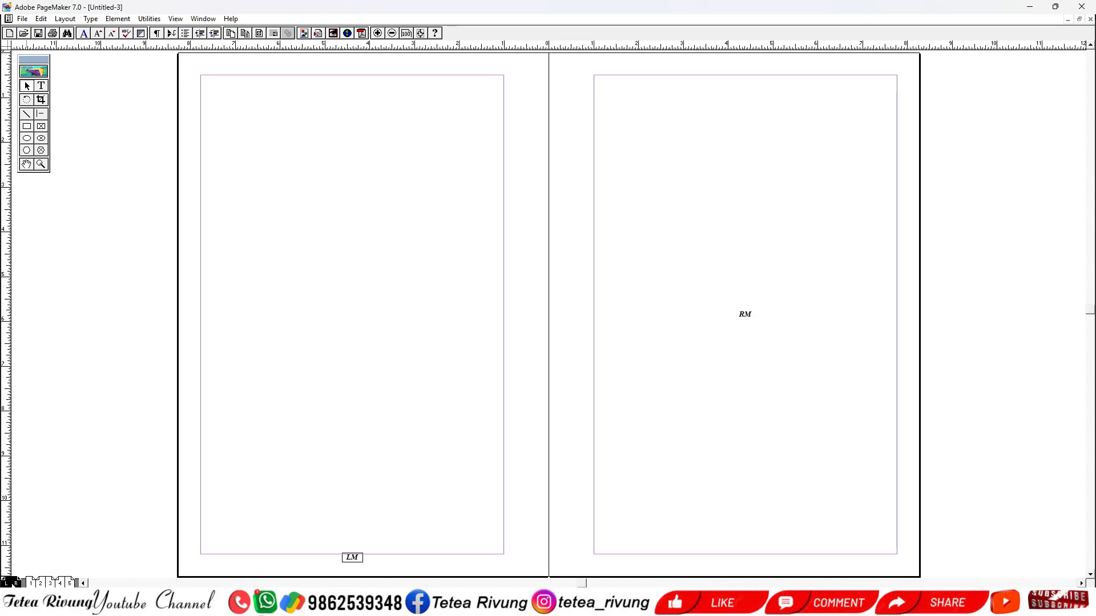
pyautogui.click(31, 583)
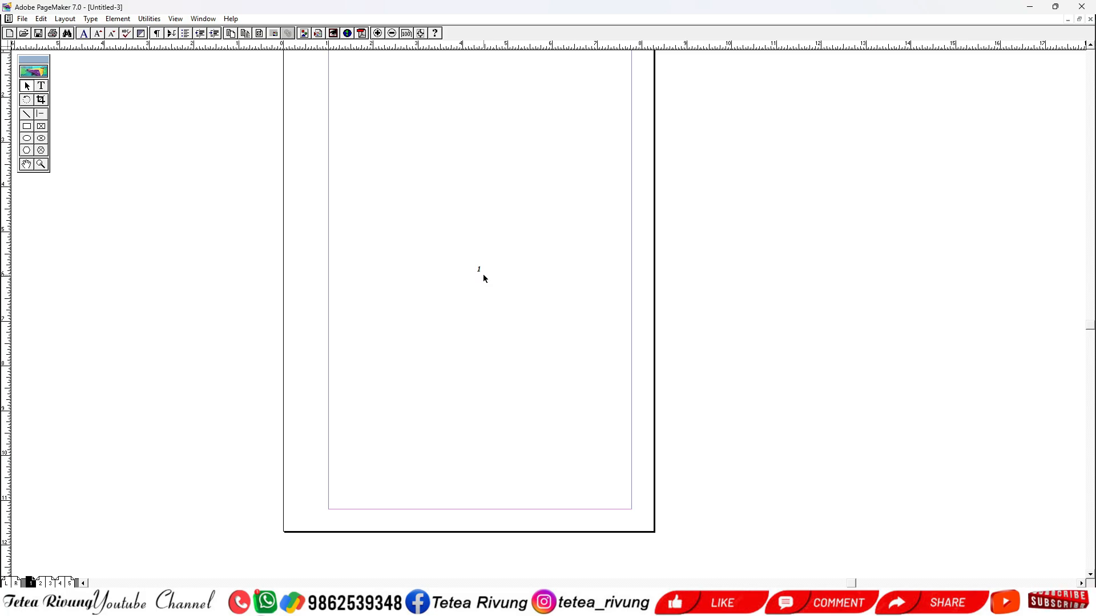
# Step: Check the framed page number at the bottom of the left pages and the plain one on the right pages, across spreads and masters
pyautogui.click(49, 584)
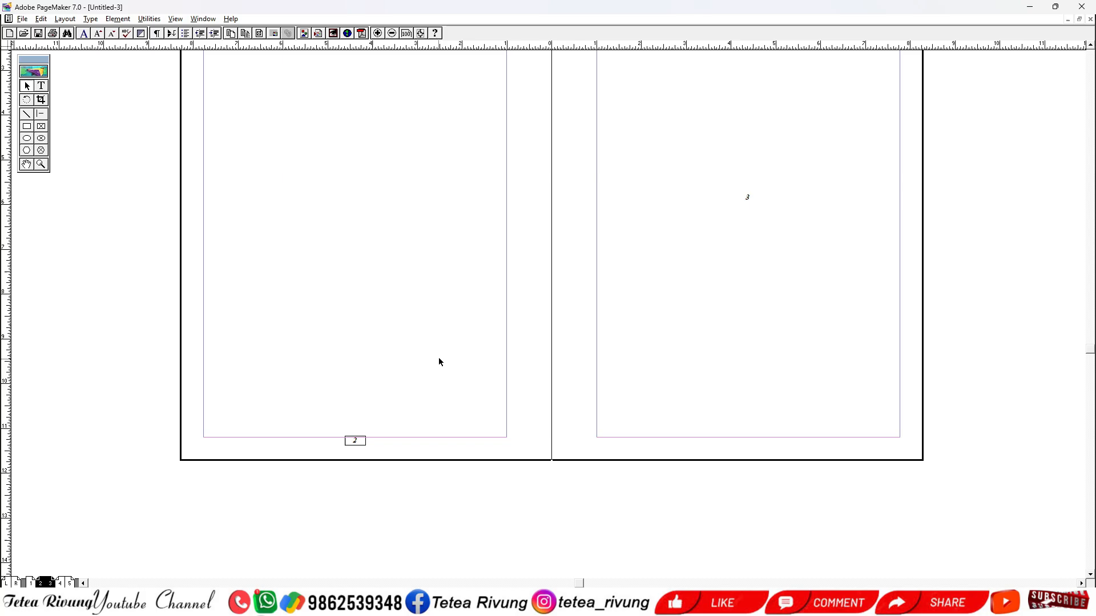
pyautogui.hotkey('ctrl', '4')
pyautogui.hotkey('ctrl', '1')
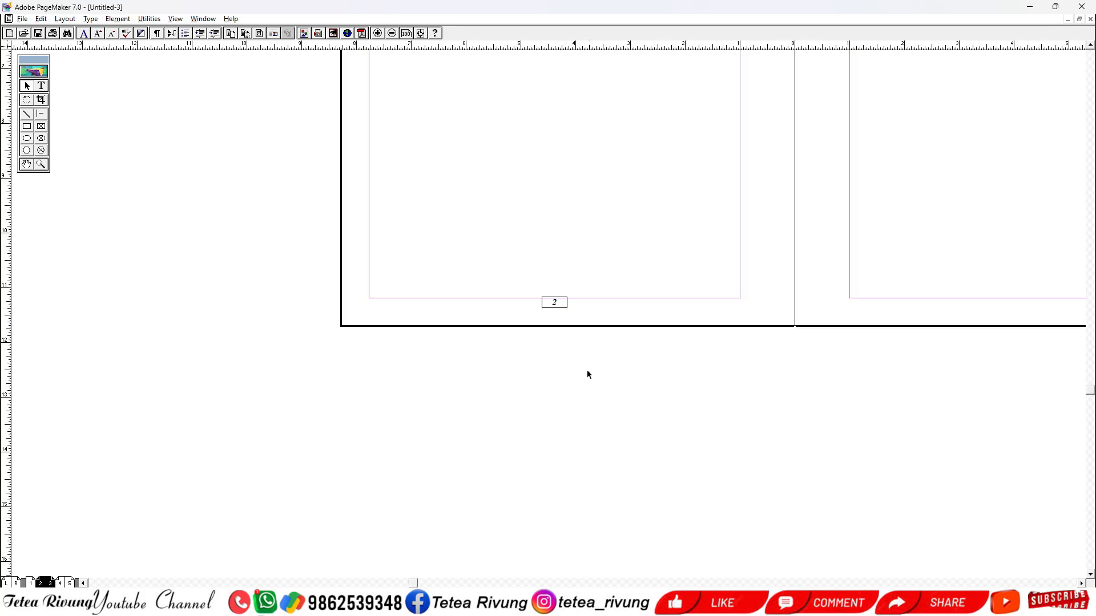
pyautogui.moveTo(586, 374); pyautogui.dragTo(414, 499)
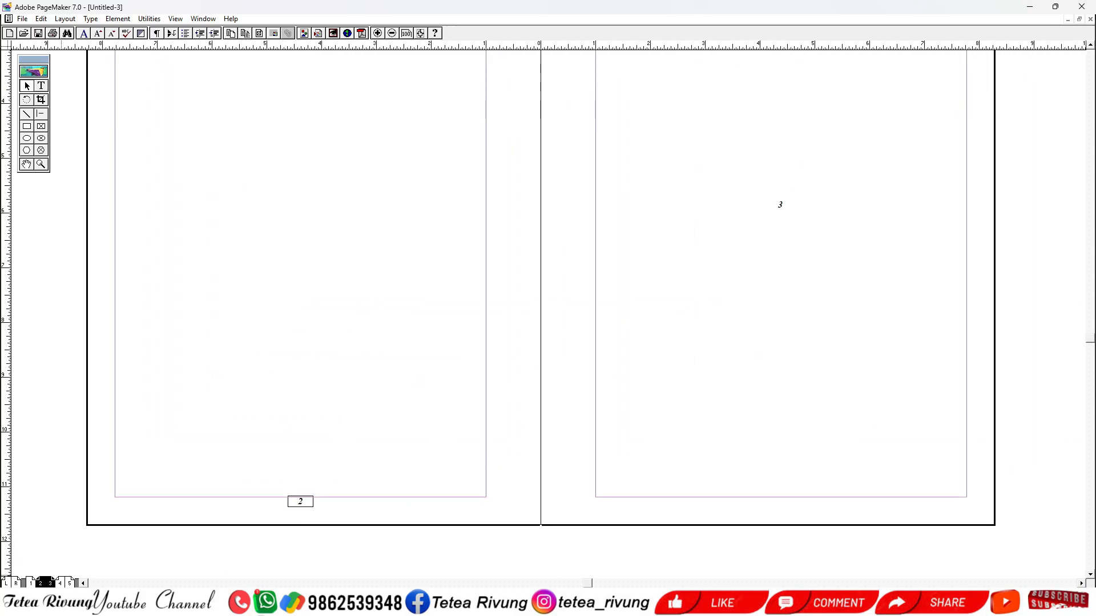
pyautogui.click(11, 584)
pyautogui.click(725, 235)
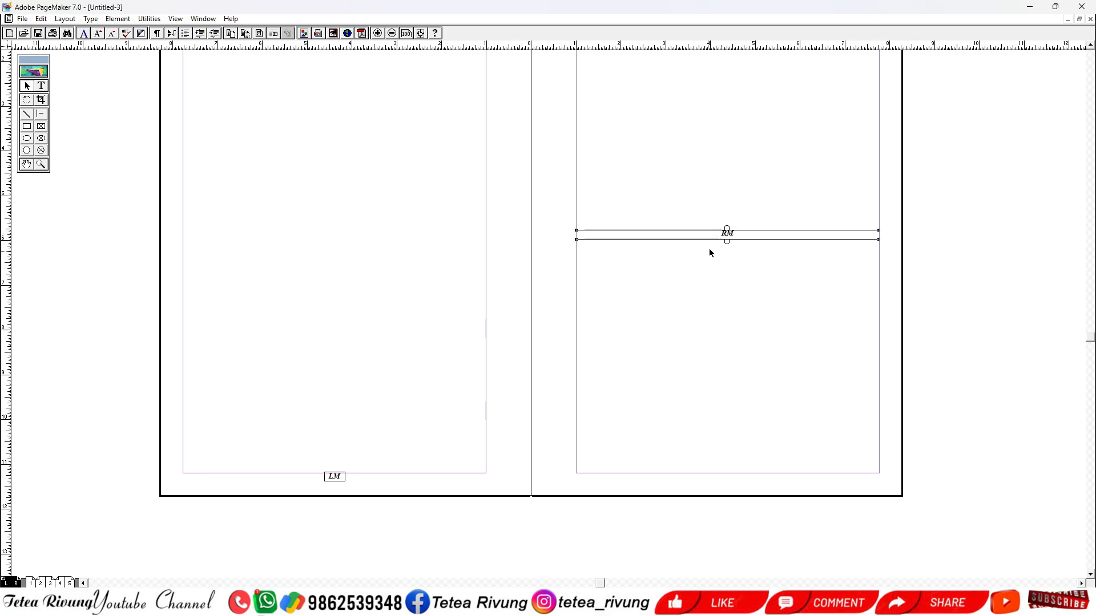
pyautogui.click(340, 480)
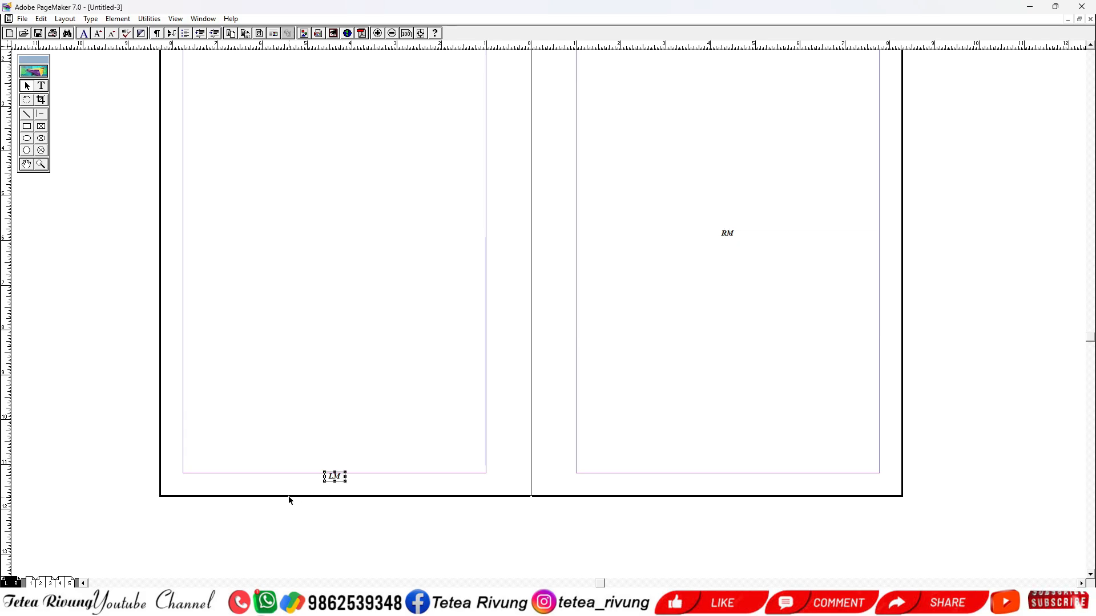
pyautogui.click(362, 491)
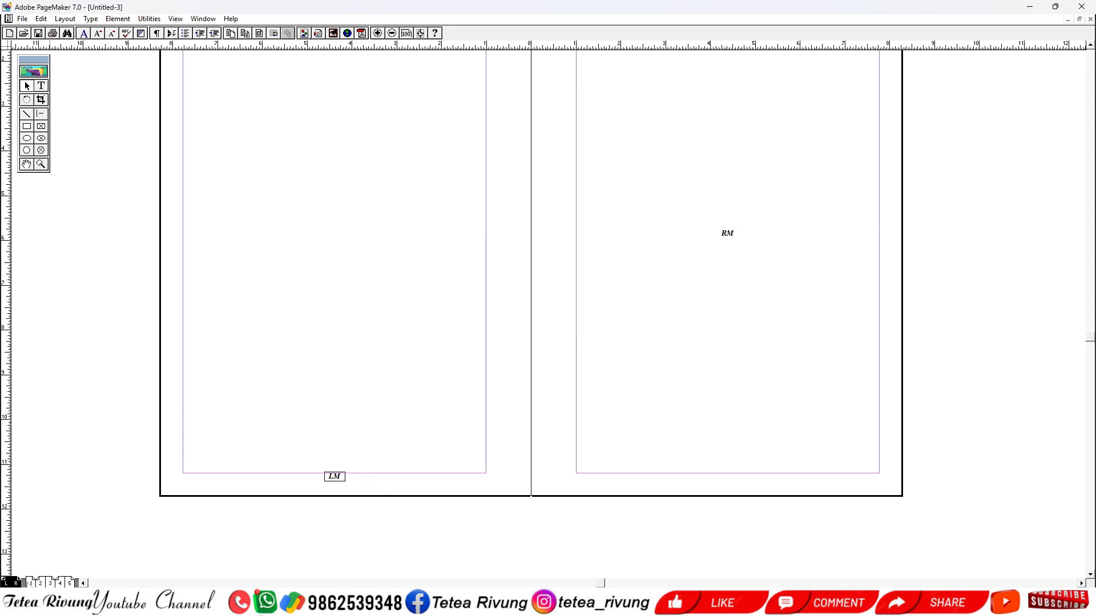
pyautogui.click(31, 583)
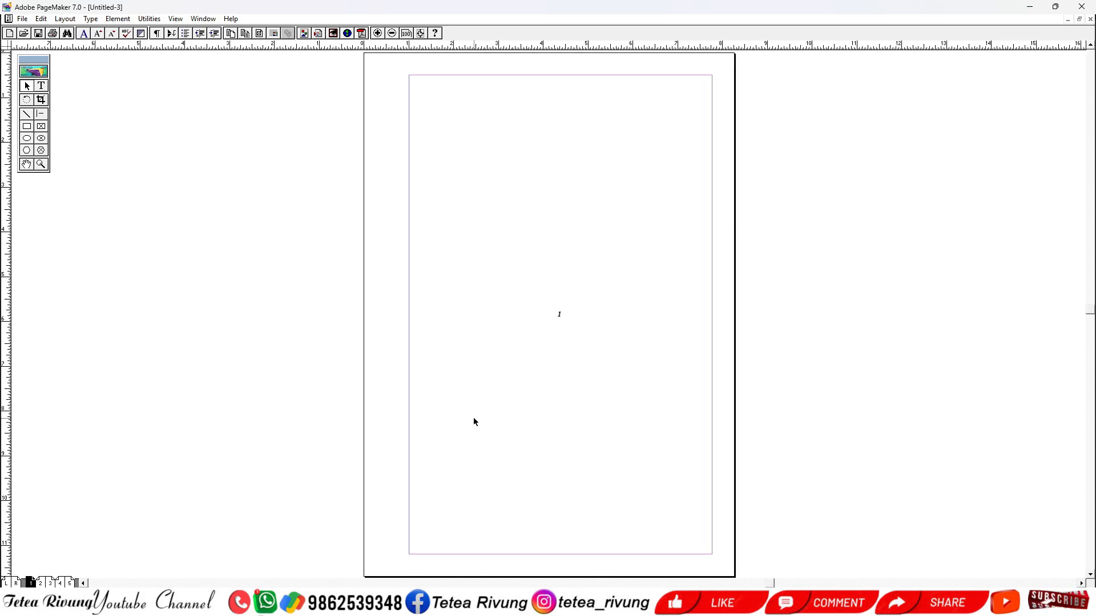
pyautogui.press('pagedown')
pyautogui.press('pagedown')
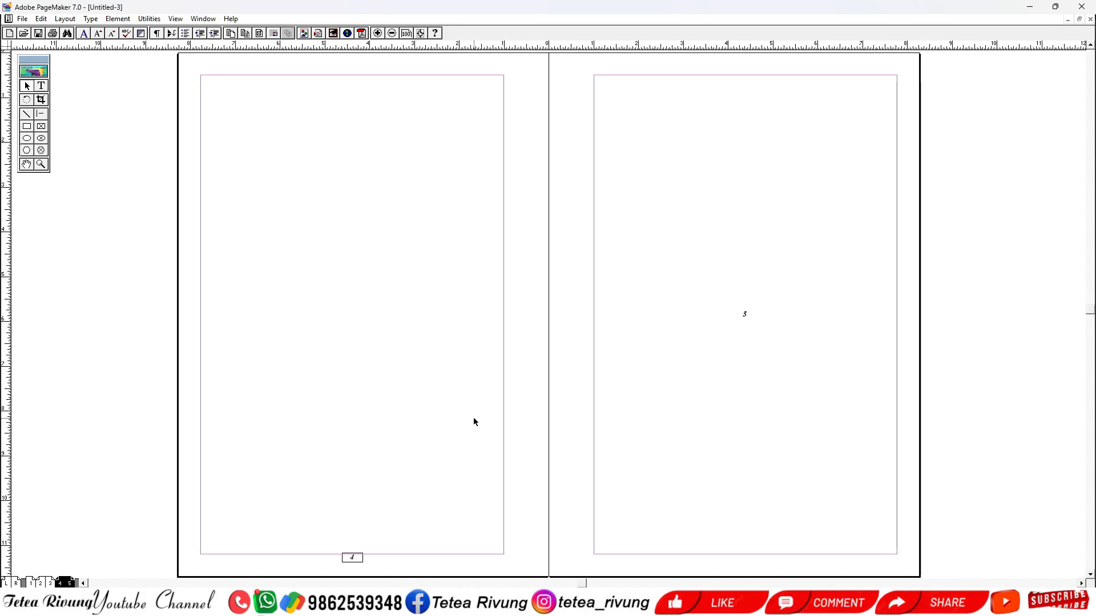
pyautogui.press('pageup')
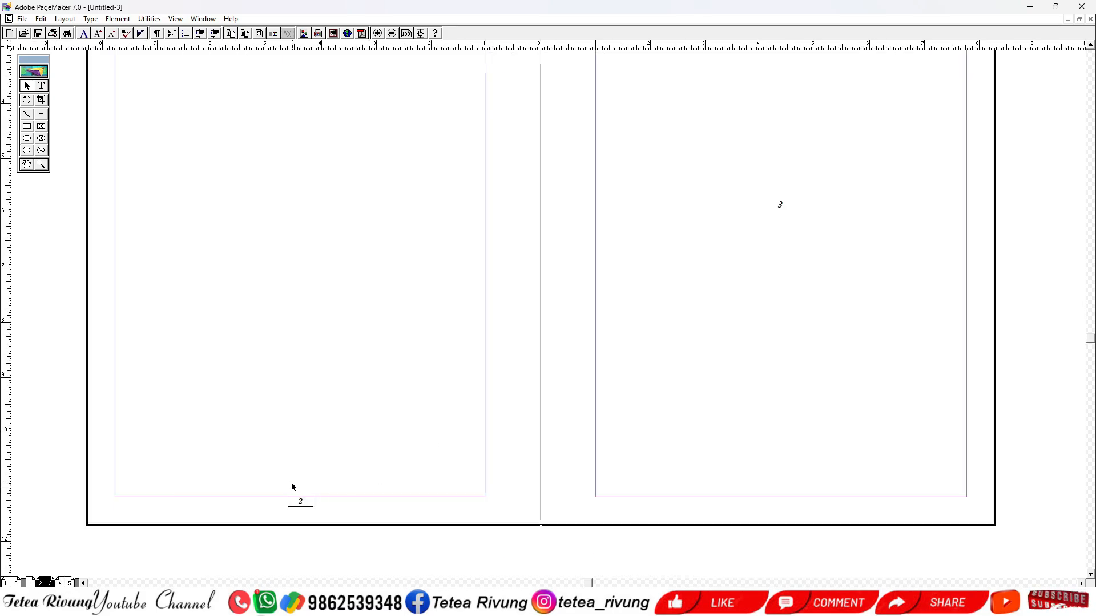
# Step: Add the heading text "Constitution of Mizoram Legislative Assembly" at the top margin of the left master page
pyautogui.click(14, 583)
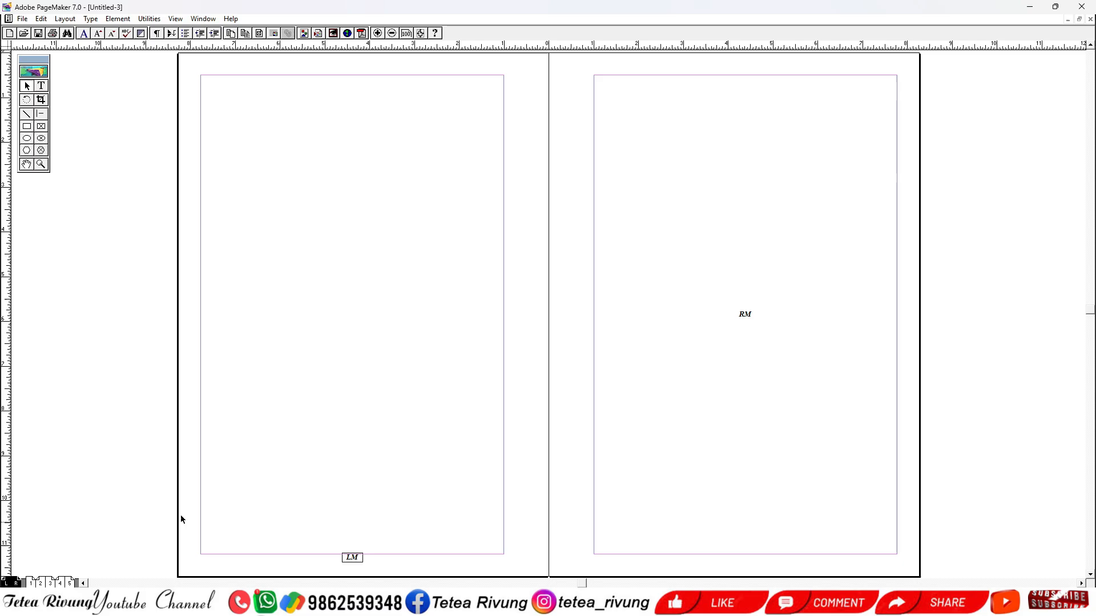
pyautogui.moveTo(366, 278); pyautogui.dragTo(361, 323)
pyautogui.moveTo(366, 362); pyautogui.dragTo(366, 331)
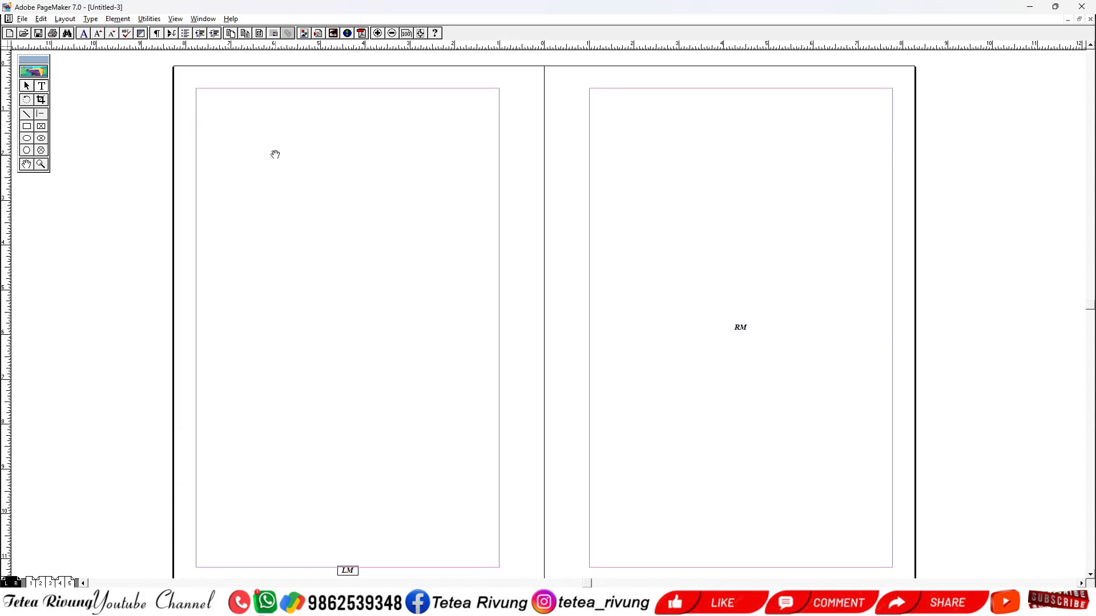
pyautogui.click(41, 86)
pyautogui.hotkey('ctrl', '1')
pyautogui.click(197, 267)
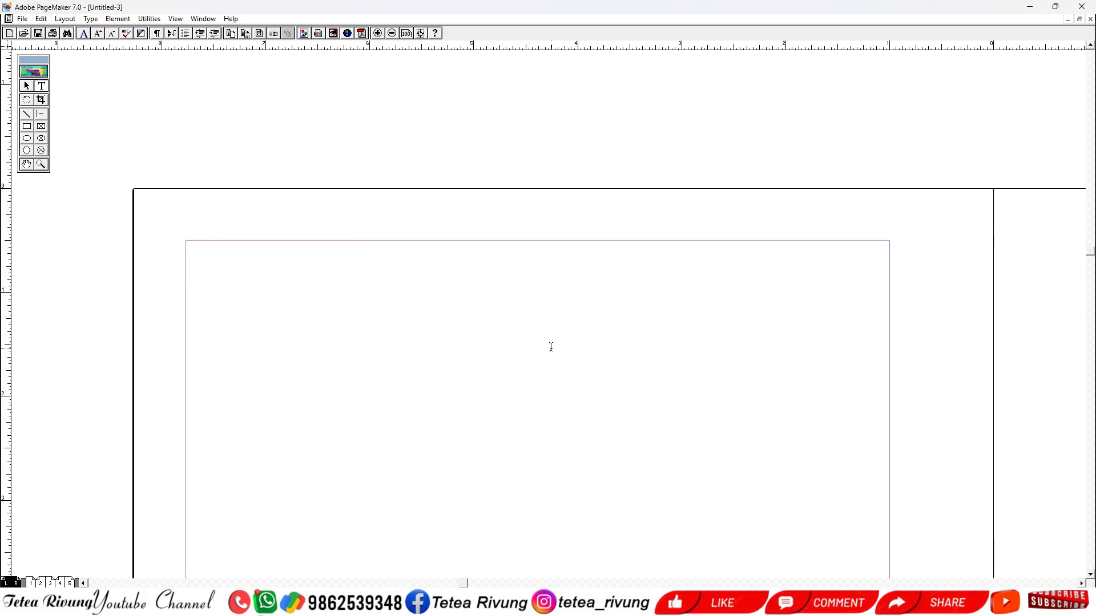
pyautogui.write('Consta')
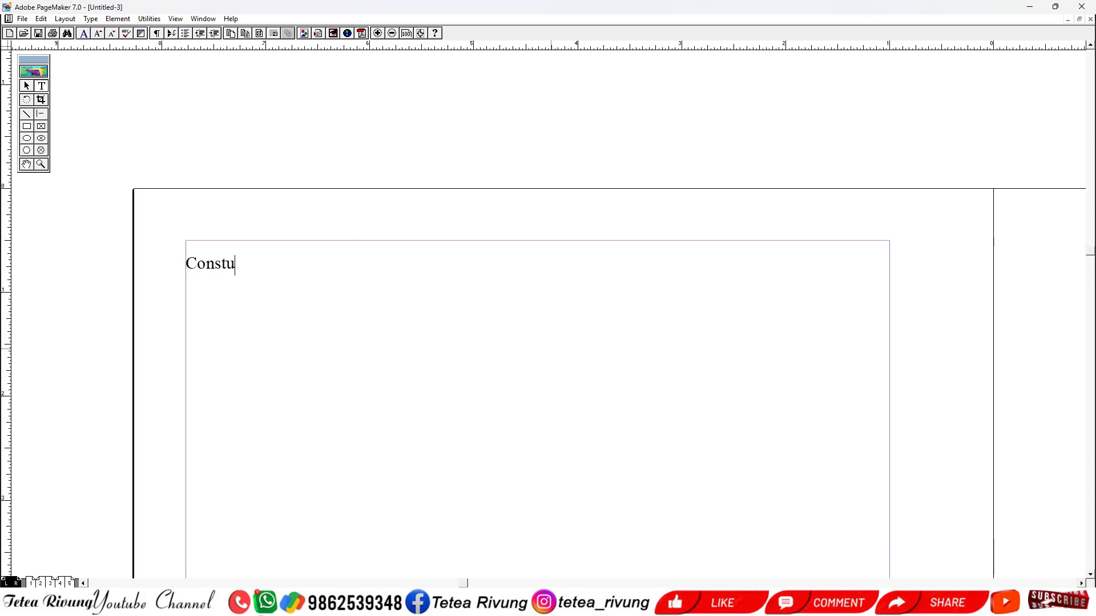
pyautogui.press('BackSpace')
pyautogui.write('itution of ')
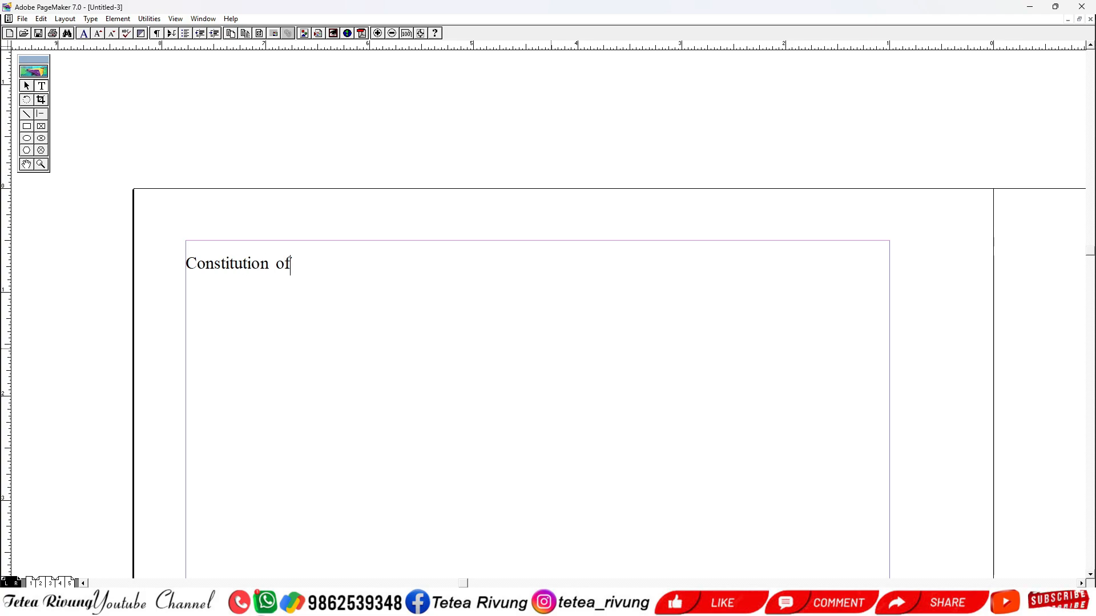
pyautogui.write('Mizora')
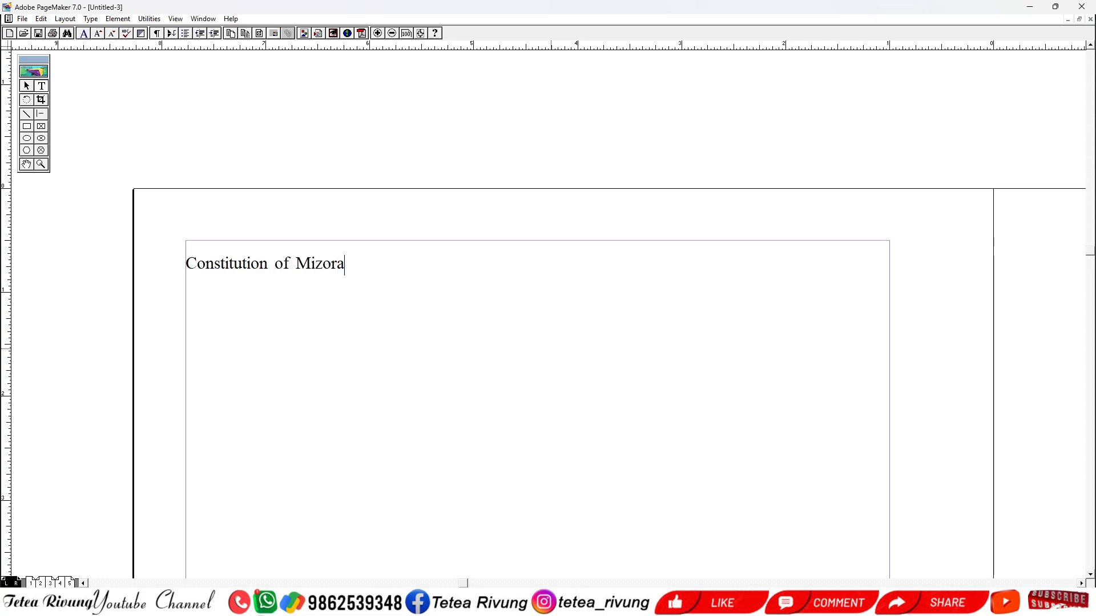
pyautogui.write('m Legisl')
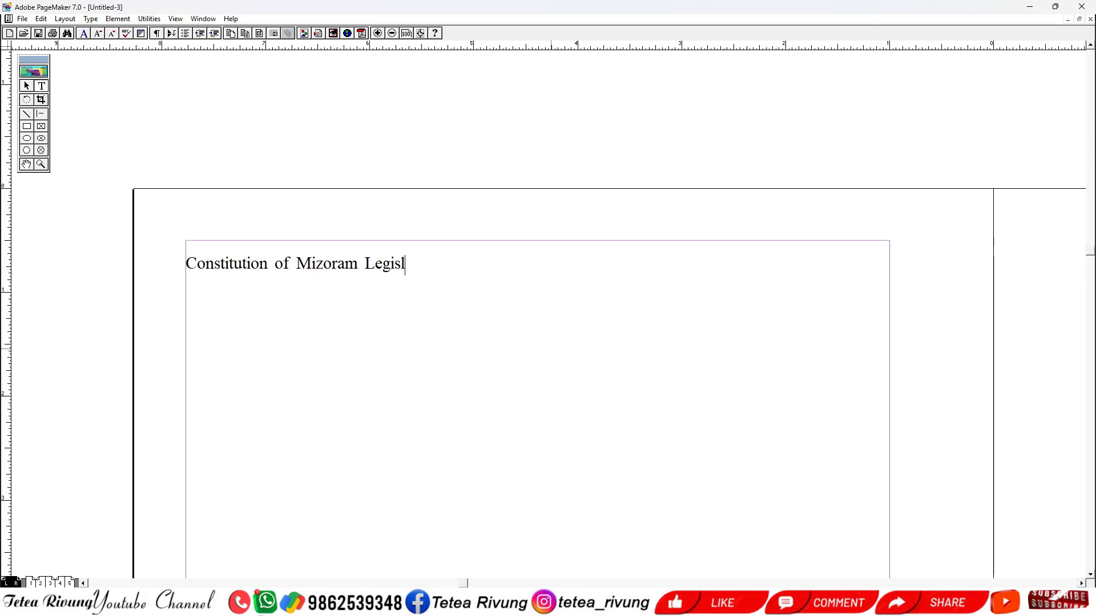
pyautogui.write('ative As')
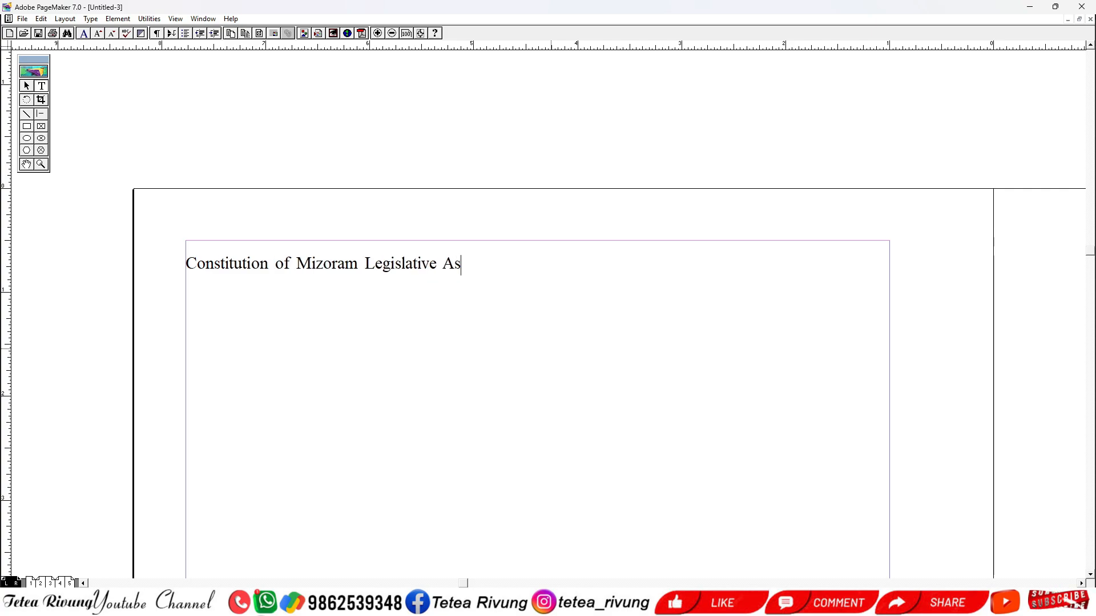
pyautogui.write('sembly')
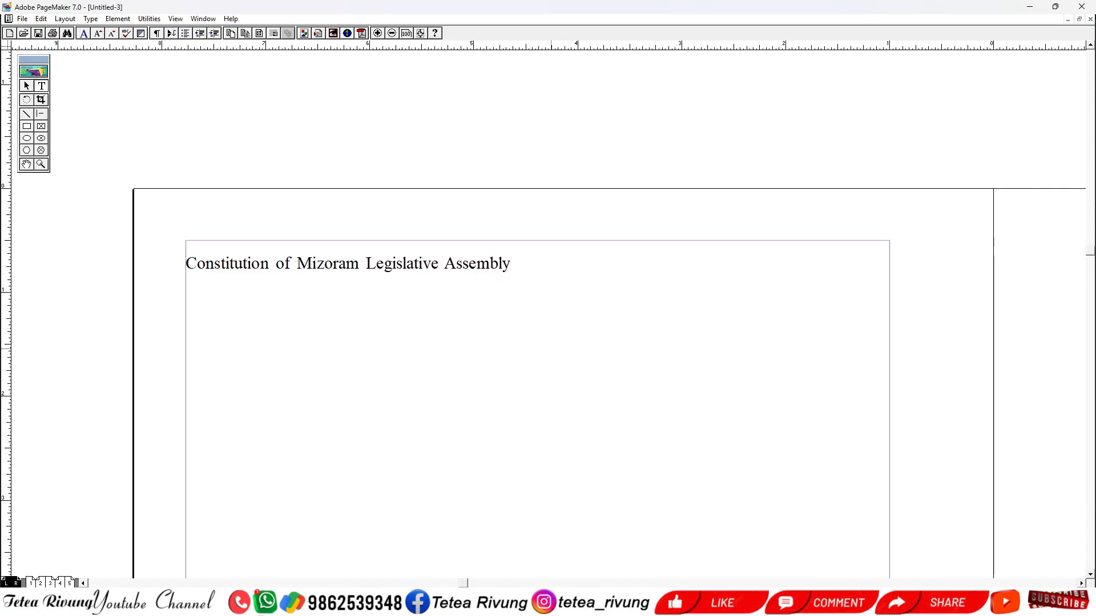
# Step: Move the heading just above the left master's top margin and format it bold italic
pyautogui.press('F9')
pyautogui.moveTo(419, 266); pyautogui.dragTo(420, 229)
pyautogui.press('F9')
pyautogui.click(408, 228)
pyautogui.hotkey('ctrl', 'a')
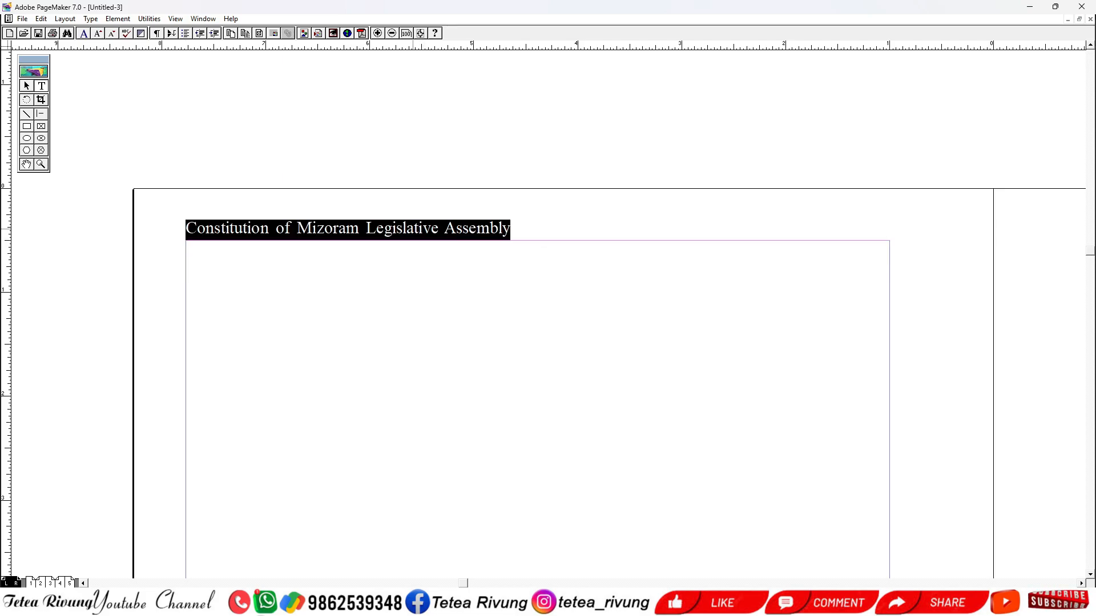
pyautogui.hotkey('ctrl', 'shift', 'b')
pyautogui.hotkey('ctrl', 'shift', 'i')
pyautogui.press('F9')
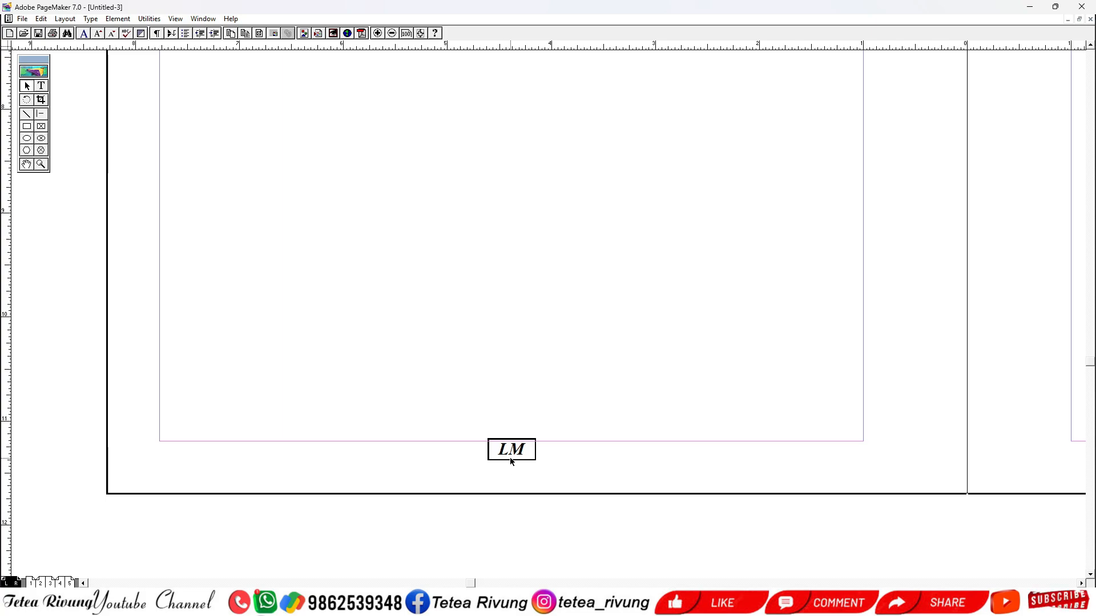
# Step: Move the left master's page-number marker from the page bottom to the heading line, narrowing its text block to end at the inner margin
pyautogui.moveTo(511, 461); pyautogui.dragTo(543, 217)
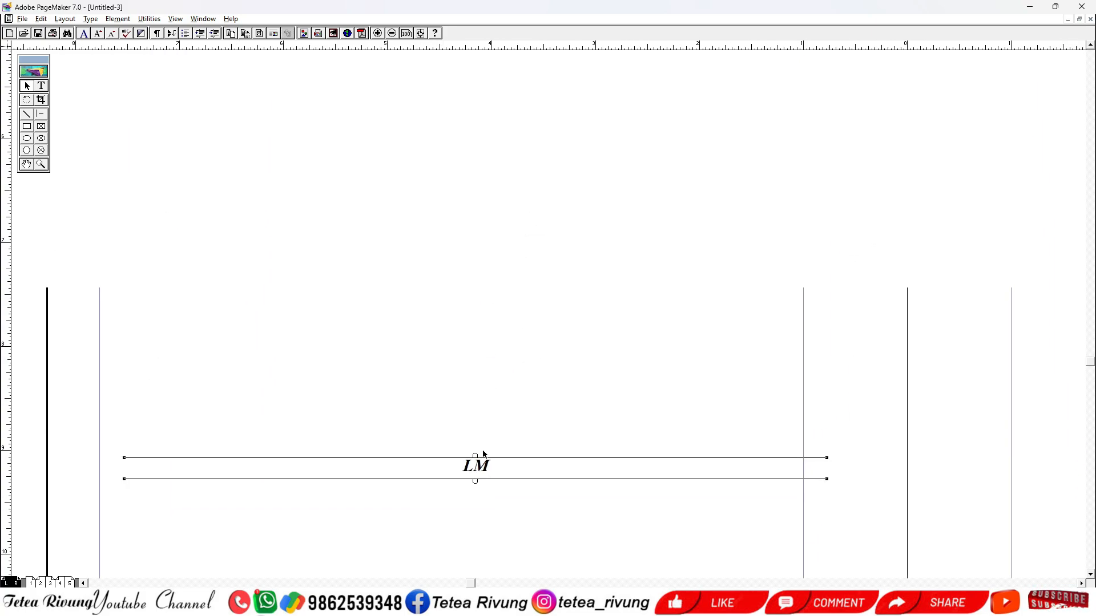
pyautogui.moveTo(572, 470); pyautogui.dragTo(612, 265)
pyautogui.moveTo(603, 252); pyautogui.dragTo(544, 465)
pyautogui.moveTo(524, 478); pyautogui.dragTo(553, 210)
pyautogui.moveTo(551, 211); pyautogui.dragTo(534, 391)
pyautogui.moveTo(533, 392); pyautogui.dragTo(551, 196)
pyautogui.moveTo(551, 196); pyautogui.dragTo(533, 230)
pyautogui.moveTo(533, 231); pyautogui.dragTo(530, 303)
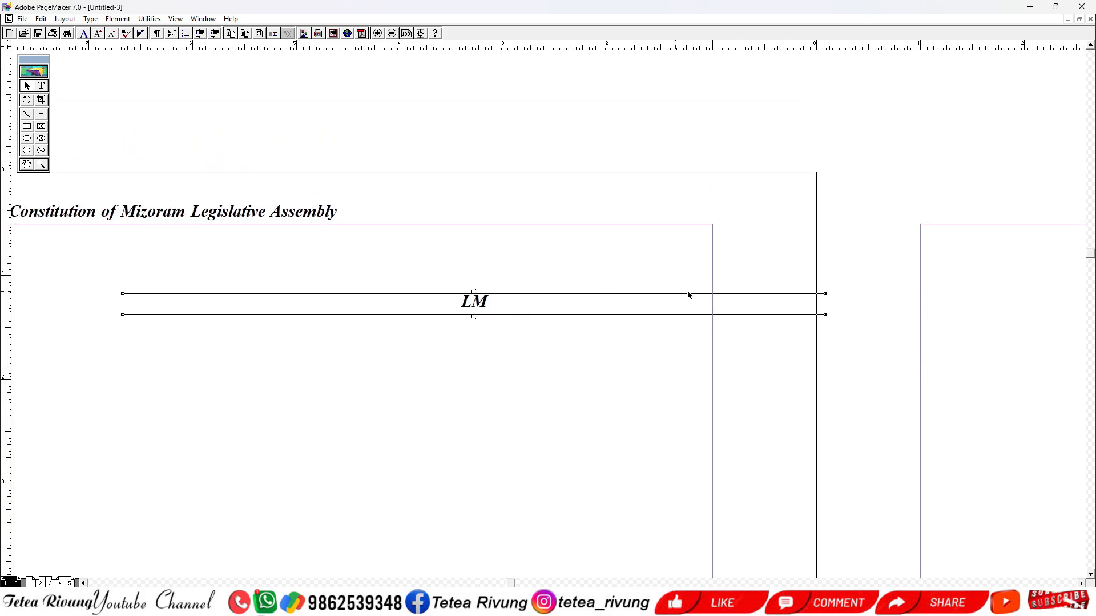
pyautogui.moveTo(826, 314); pyautogui.dragTo(313, 316)
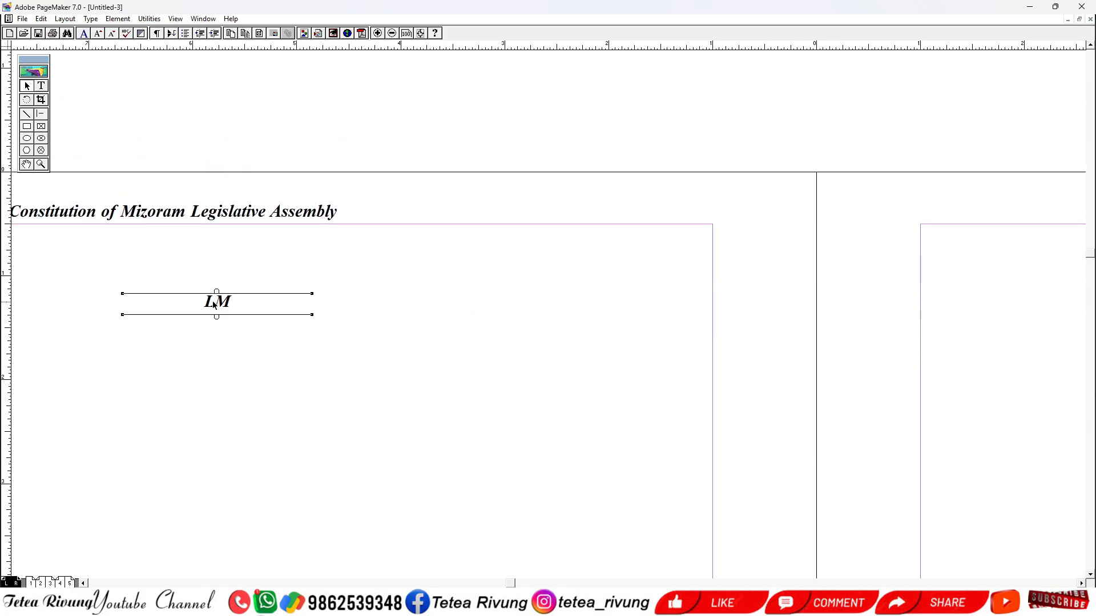
pyautogui.moveTo(212, 303); pyautogui.dragTo(612, 211)
pyautogui.press('F9')
pyautogui.click(614, 212)
pyautogui.hotkey('ctrl', 'a')
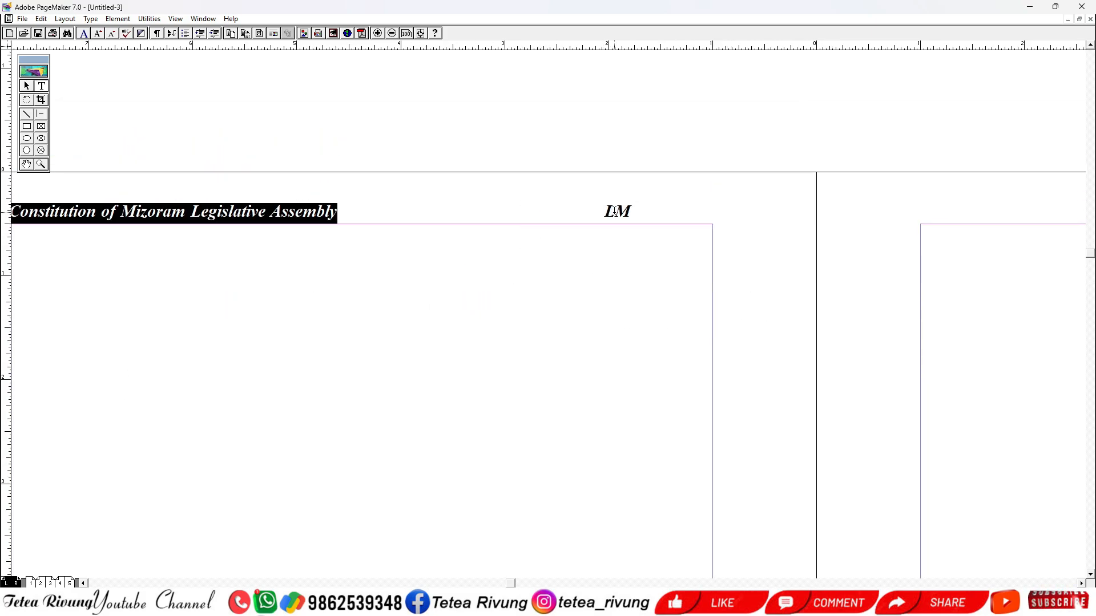
pyautogui.hotkey('ctrl', 'shift', 'r')
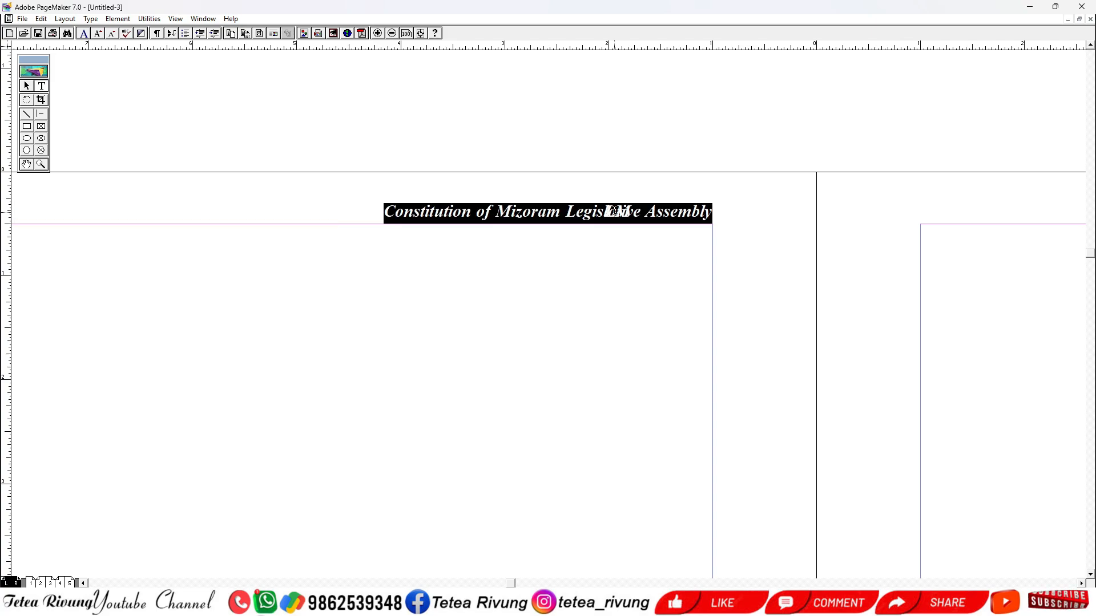
pyautogui.hotkey('ctrl', 'shift', 'l')
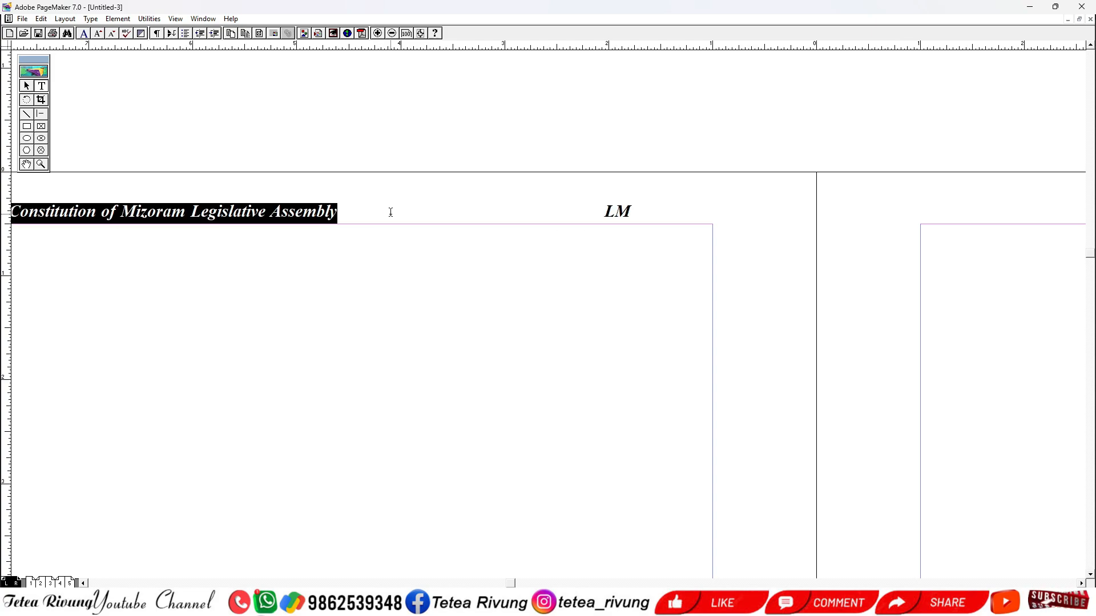
# Step: Move the heading below the marker's text block and right-align the page-number marker at the inner margin
pyautogui.press('F9')
pyautogui.click(608, 212)
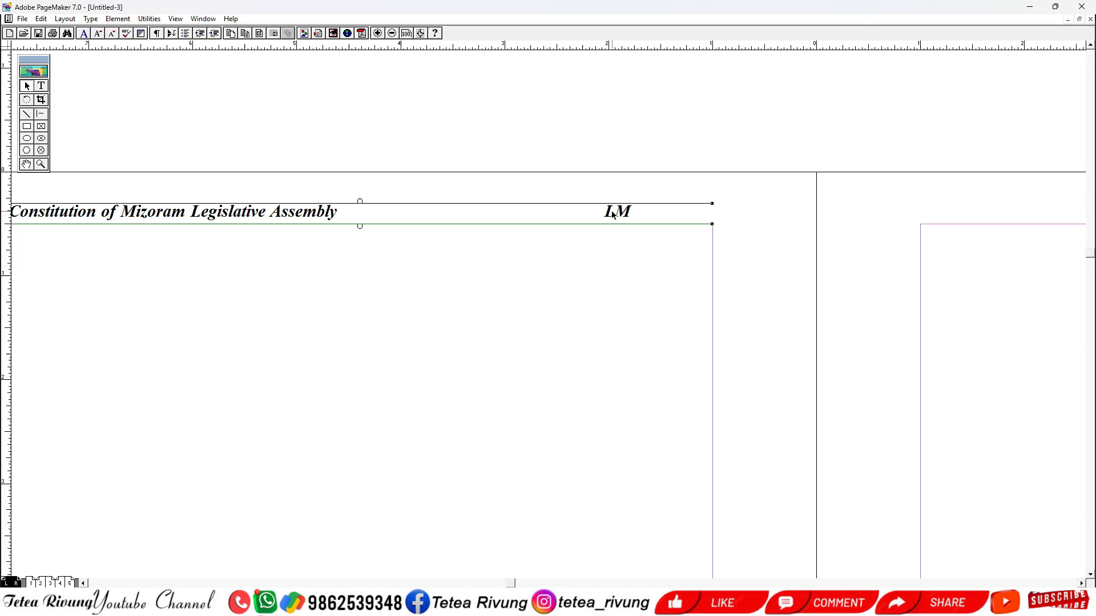
pyautogui.moveTo(613, 213); pyautogui.dragTo(610, 251)
pyautogui.click(618, 213)
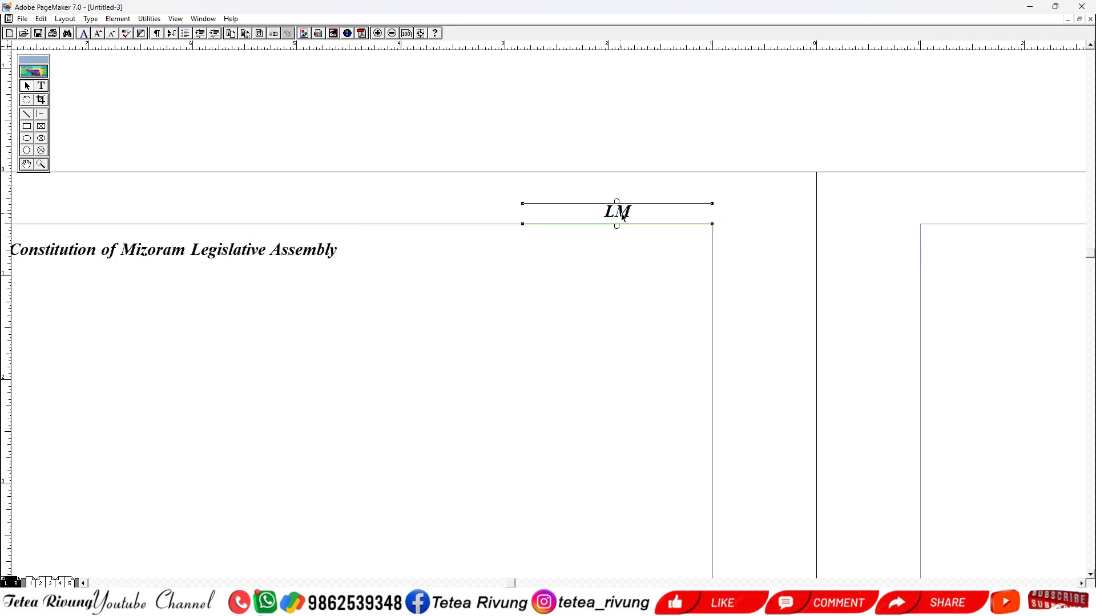
pyautogui.press('F9')
pyautogui.doubleClick(620, 215)
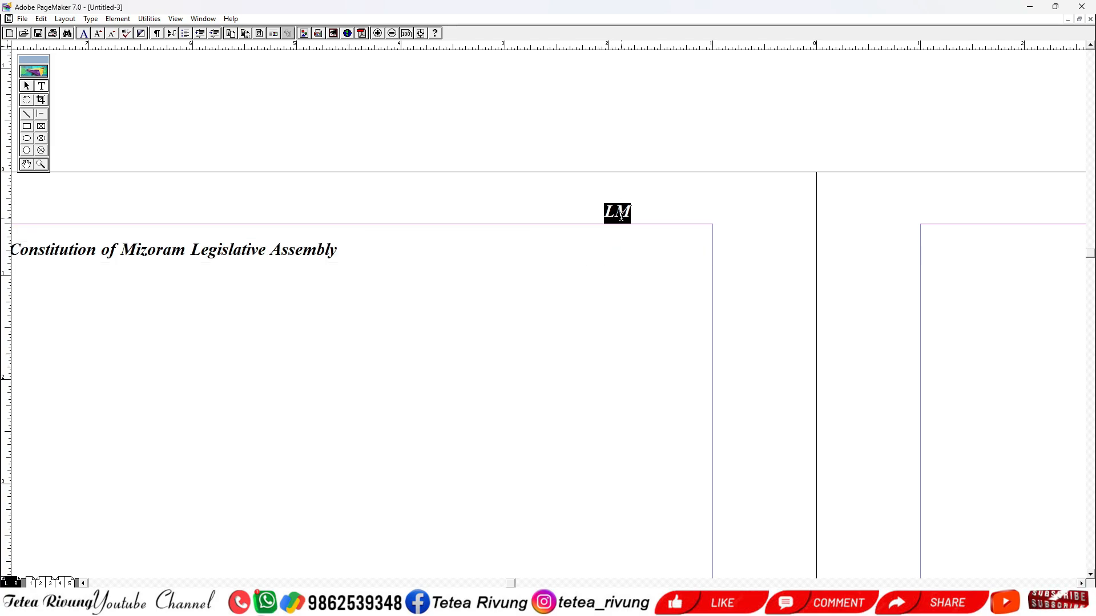
pyautogui.hotkey('ctrl', 'shift', 'r')
# Step: Return the heading above the top margin and shorten its text block so it ends before the page-number marker
pyautogui.press('F9')
pyautogui.click(368, 249)
pyautogui.moveTo(367, 247); pyautogui.dragTo(333, 217)
pyautogui.moveTo(711, 224); pyautogui.dragTo(655, 224)
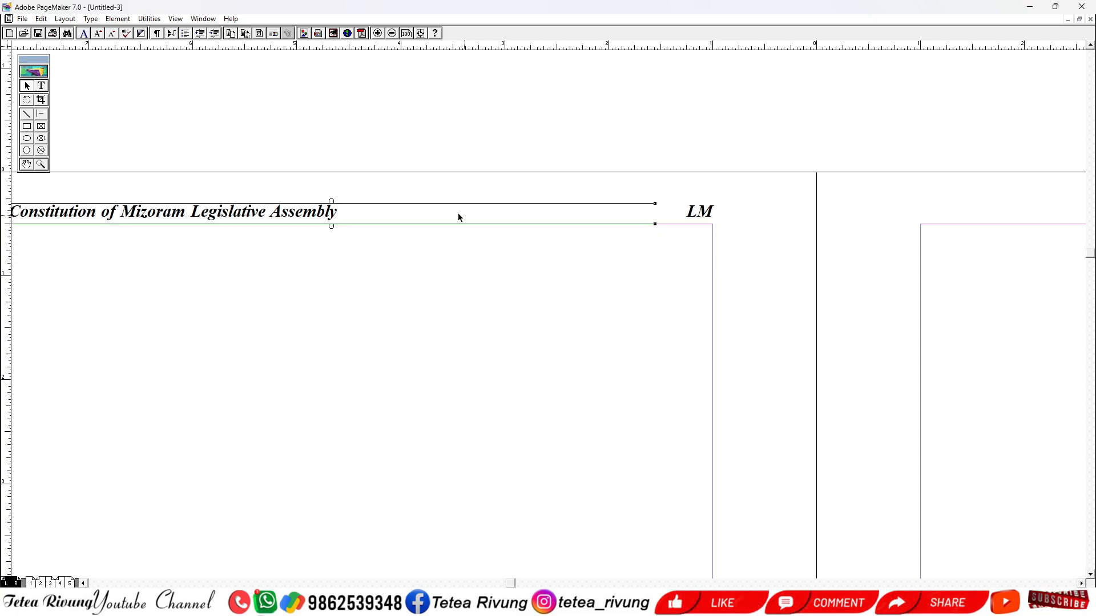
pyautogui.doubleClick(341, 210)
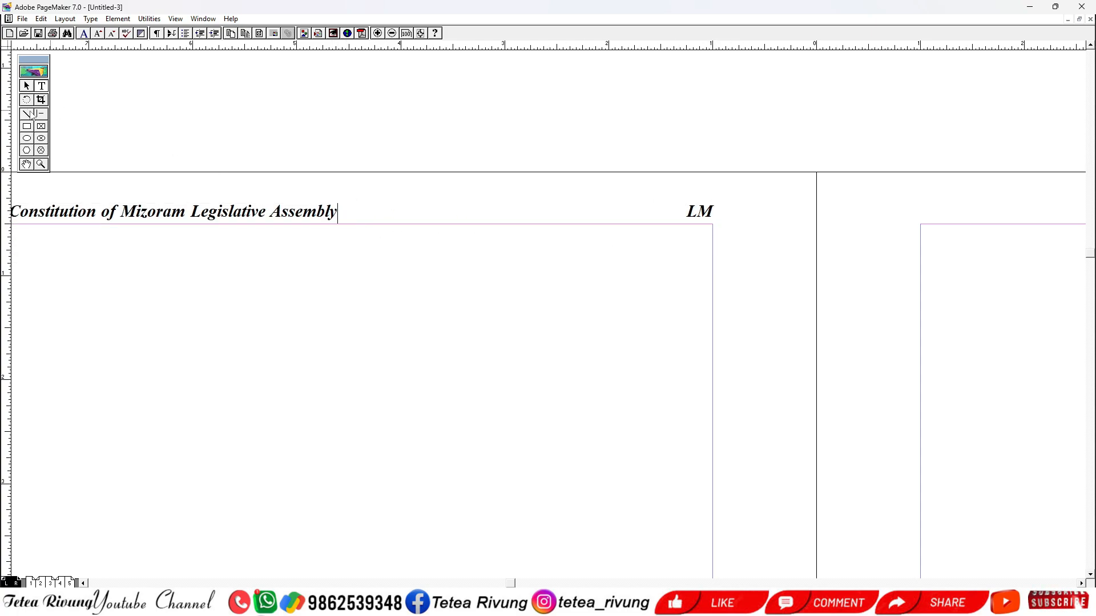
# Step: Draw a horizontal line between the heading and the page-number marker and give it the 1pt dashed stroke
pyautogui.click(41, 113)
pyautogui.moveTo(349, 211)
pyautogui.mouseDown()
pyautogui.moveTo(637, 212)
pyautogui.moveTo(656, 224)
pyautogui.mouseUp()
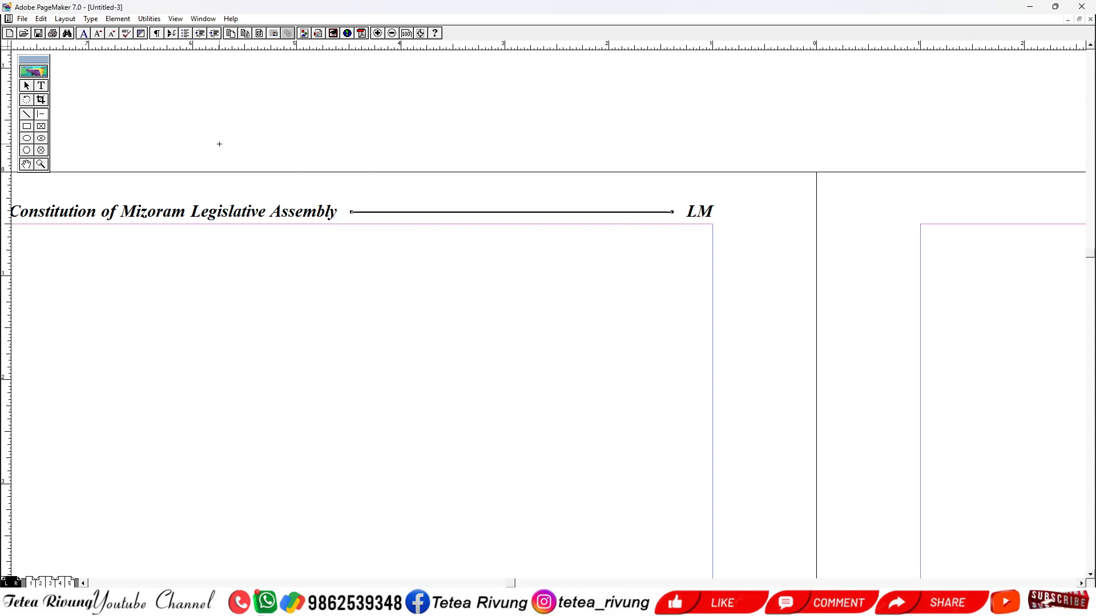
pyautogui.click(118, 19)
pyautogui.moveTo(234, 44)
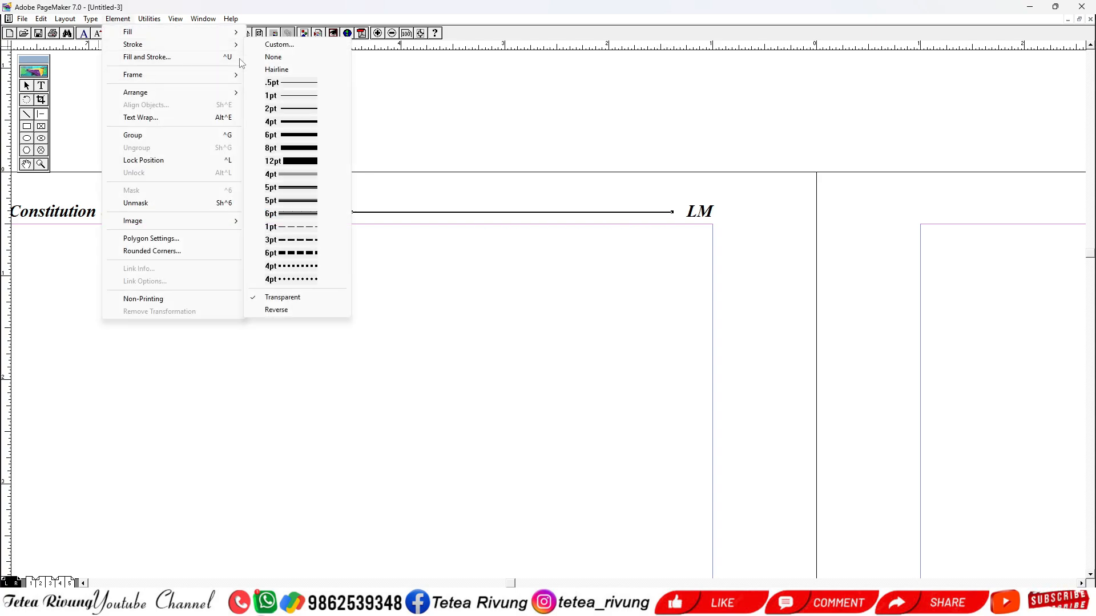
pyautogui.click(291, 227)
pyautogui.hotkey('ctrl', '-')
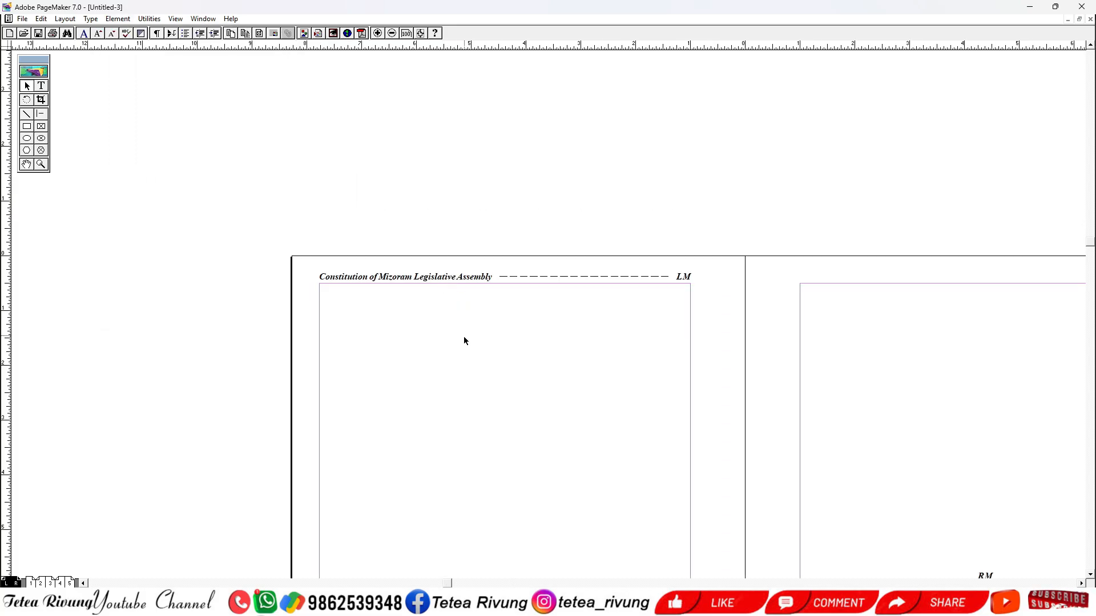
pyautogui.moveTo(606, 327); pyautogui.dragTo(554, 258)
pyautogui.moveTo(530, 375); pyautogui.dragTo(491, 368)
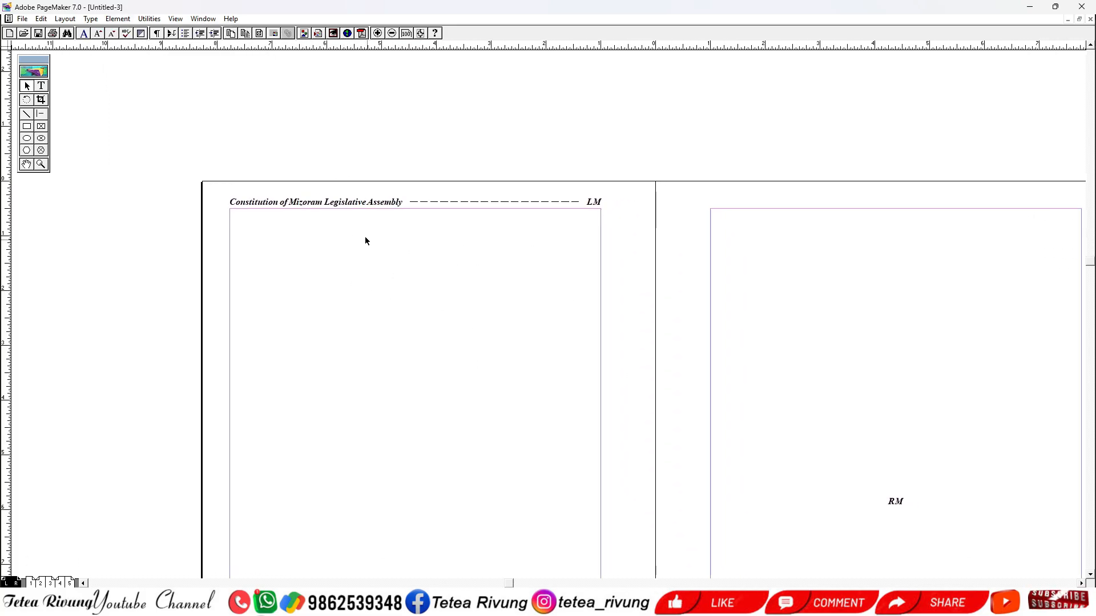
# Step: Inspect the left master's running header closely, checking the heading, the dashed line and the page-number marker
pyautogui.click(374, 202)
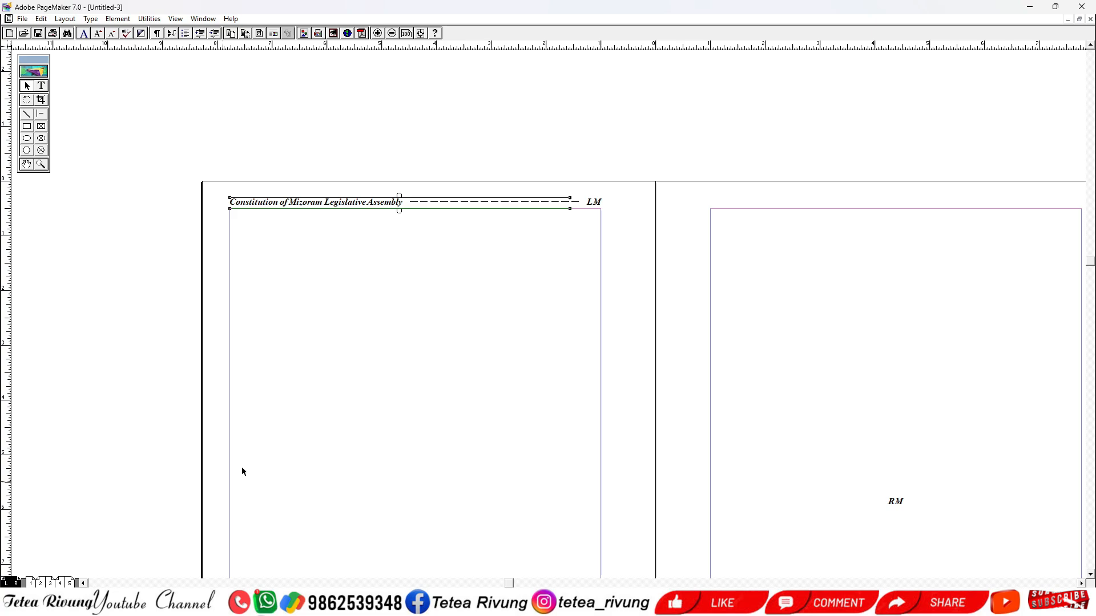
pyautogui.click(370, 222)
pyautogui.click(369, 203)
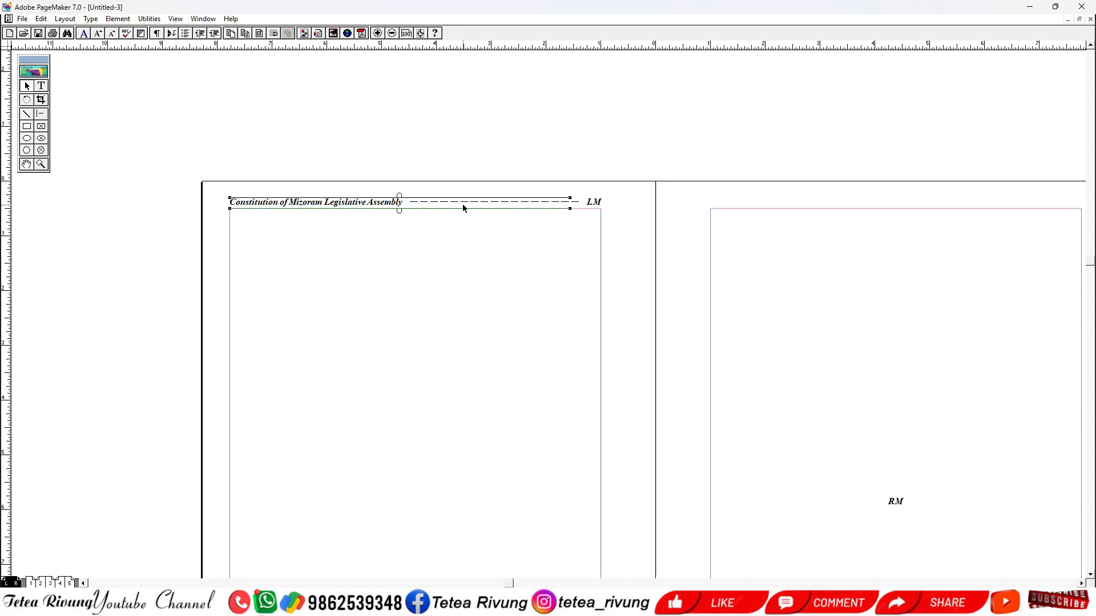
pyautogui.click(537, 219)
pyautogui.click(577, 202)
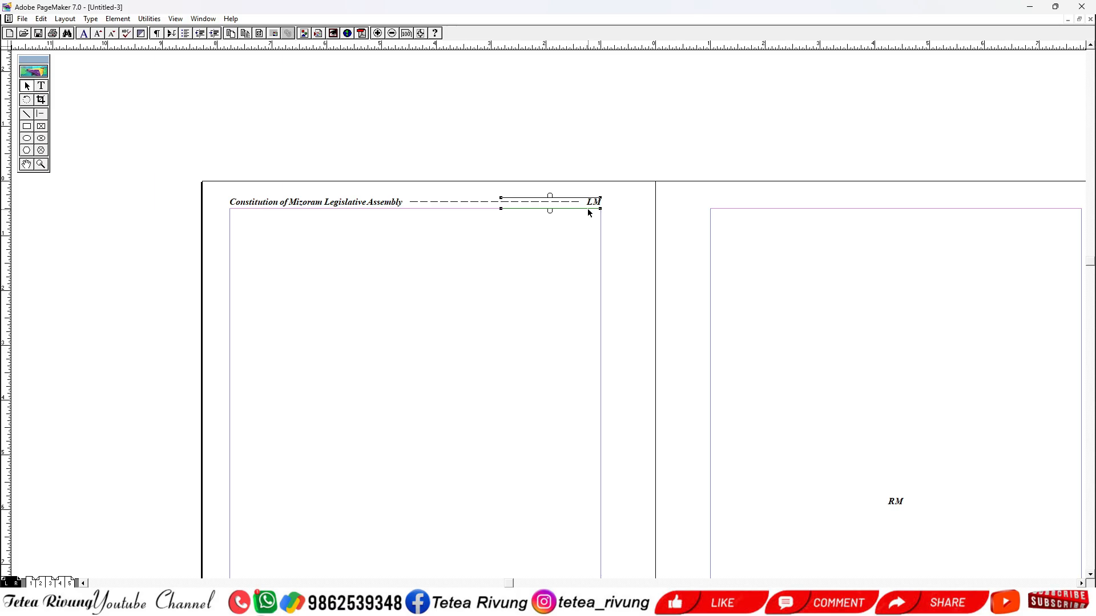
pyautogui.moveTo(210, 186); pyautogui.dragTo(632, 219)
pyautogui.click(548, 381)
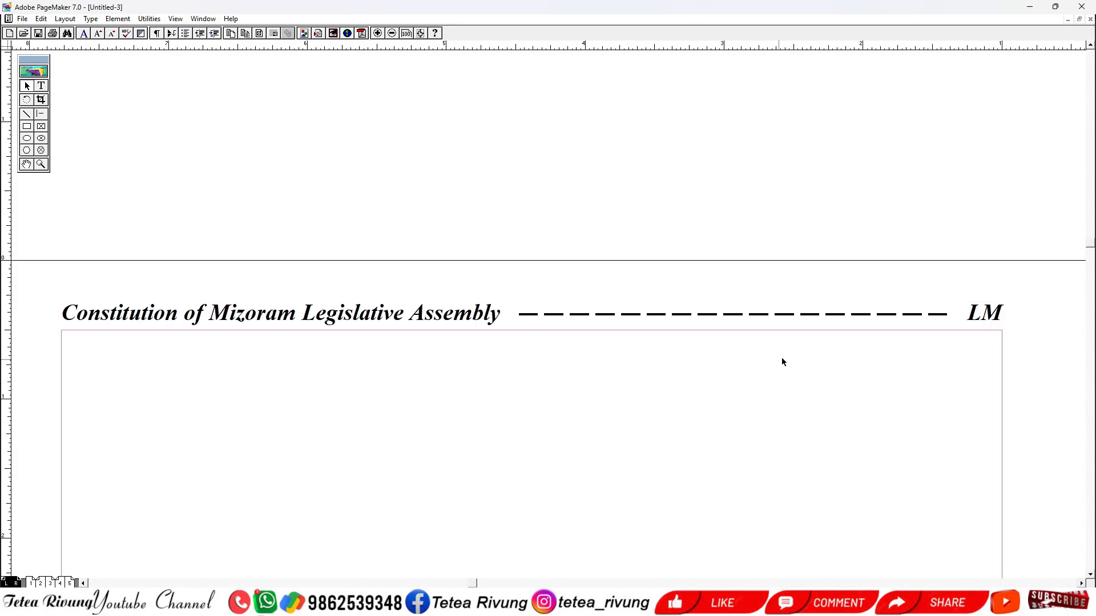
pyautogui.keyDown('ctrl'); pyautogui.keyDown('alt'); pyautogui.click(622, 423); pyautogui.keyUp('alt'); pyautogui.keyUp('ctrl')
pyautogui.moveTo(516, 419); pyautogui.dragTo(468, 250)
# Step: Compare the header and page numbering on page 1, the master spread, pages 2–3 and pages 4–5
pyautogui.click(31, 582)
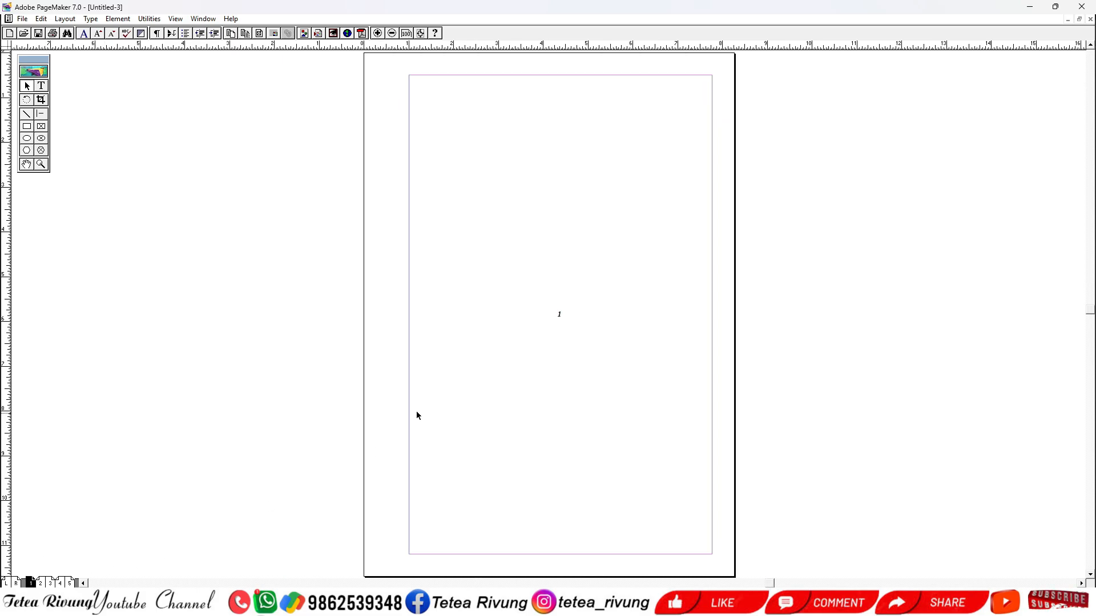
pyautogui.click(11, 583)
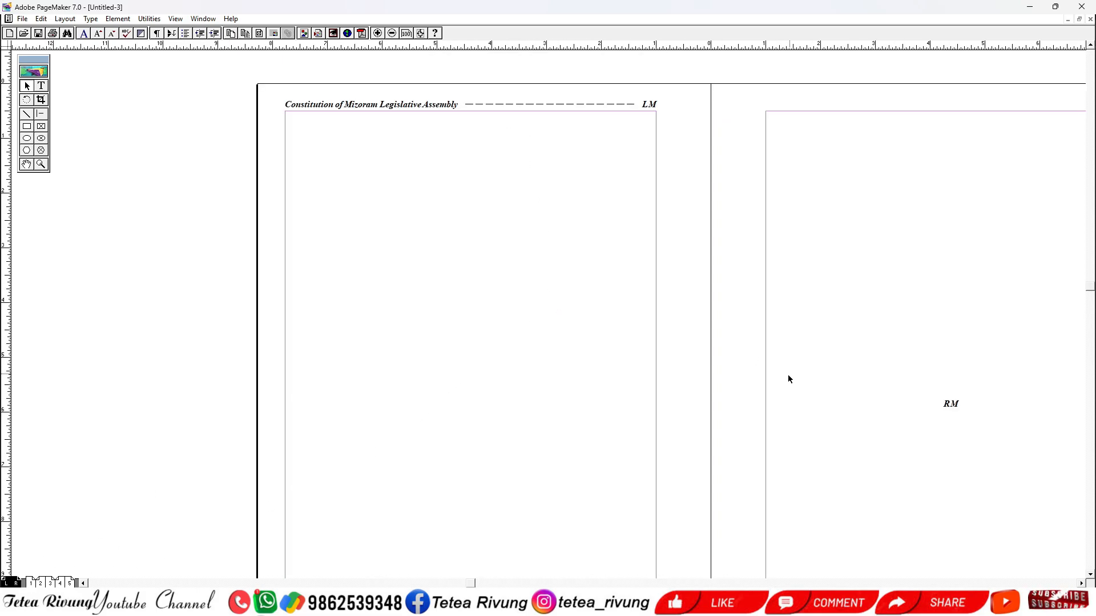
pyautogui.hotkey('ctrl', '0')
pyautogui.click(744, 313)
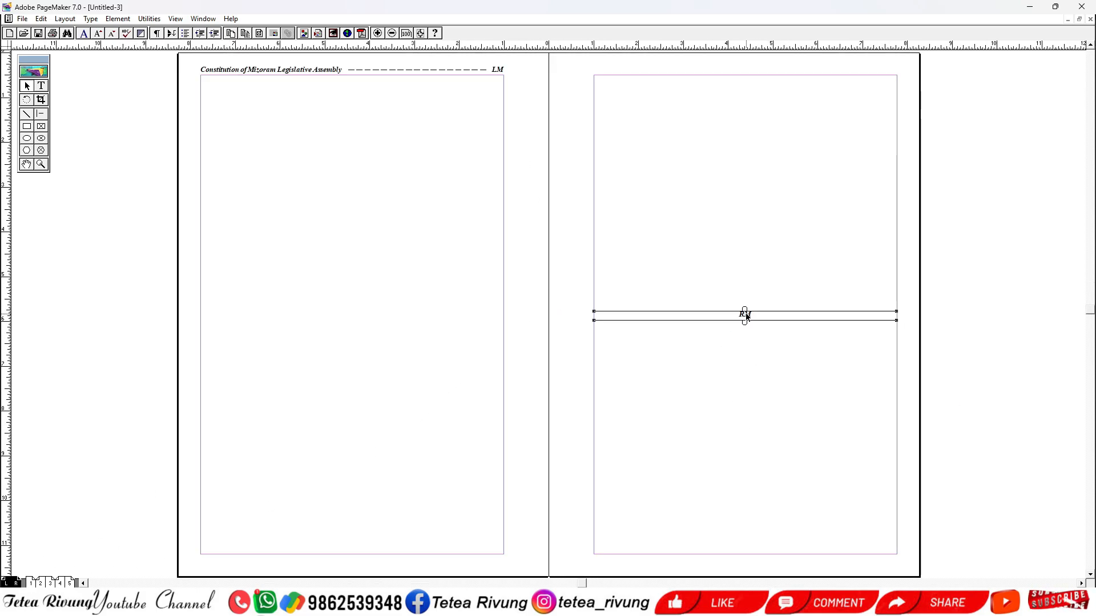
pyautogui.click(50, 582)
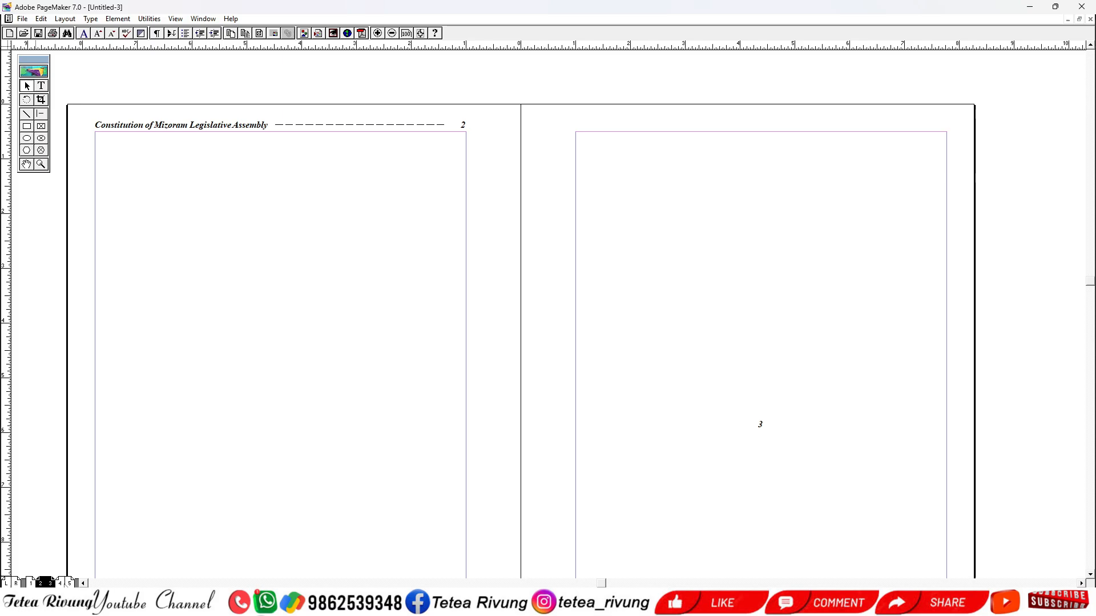
pyautogui.click(61, 583)
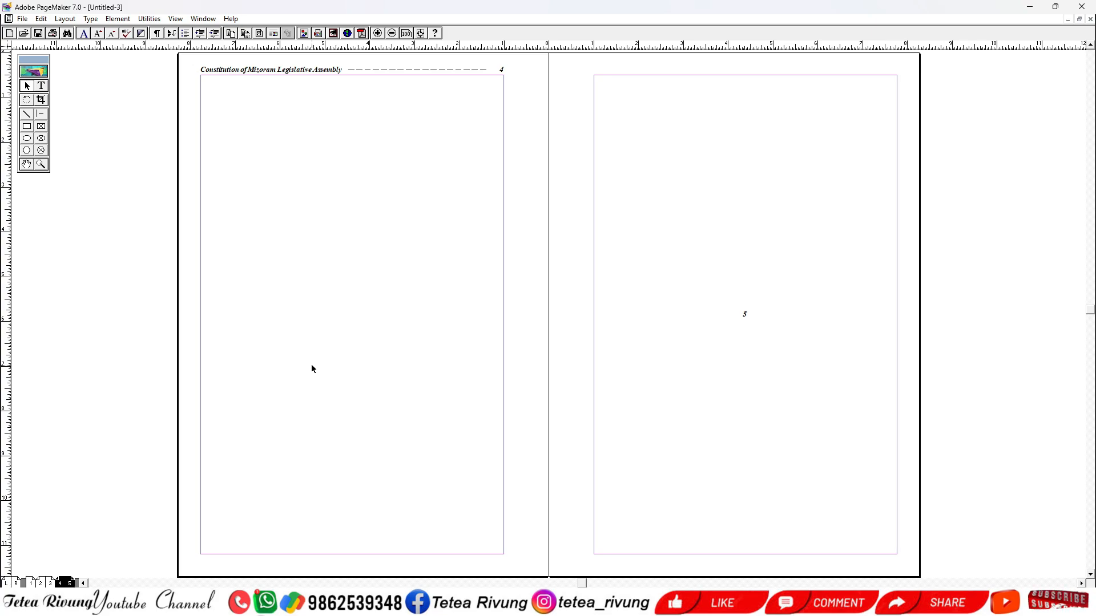
# Step: Close the current document without saving it
pyautogui.hotkey('alt', 'f')
pyautogui.press('c')
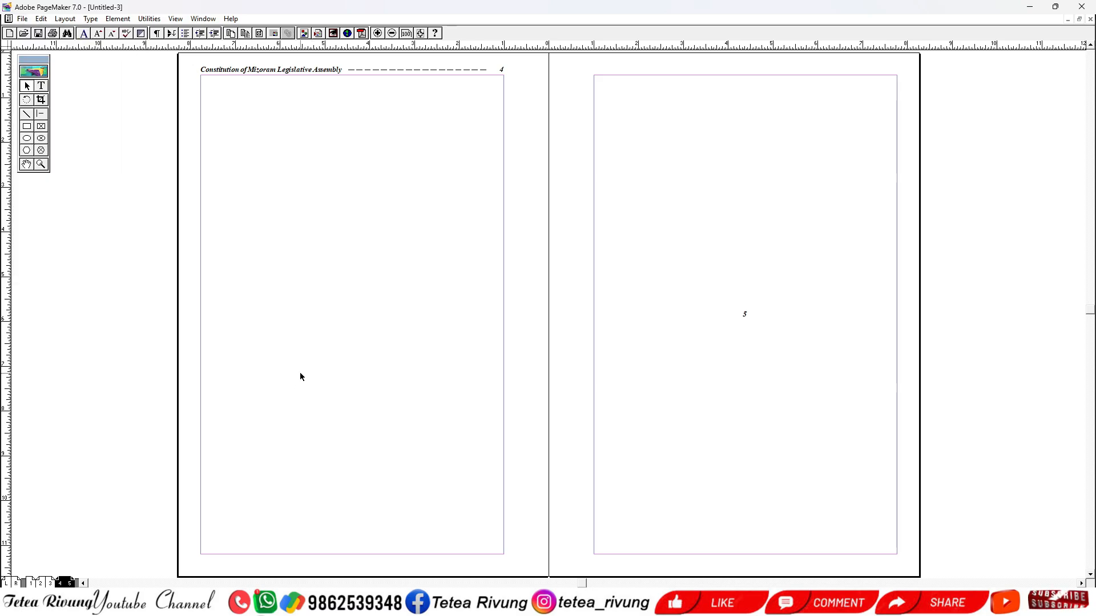
pyautogui.click(557, 335)
# Step: Start a new double-sided document with facing pages and set its page size to A5
pyautogui.hotkey('alt', 'f')
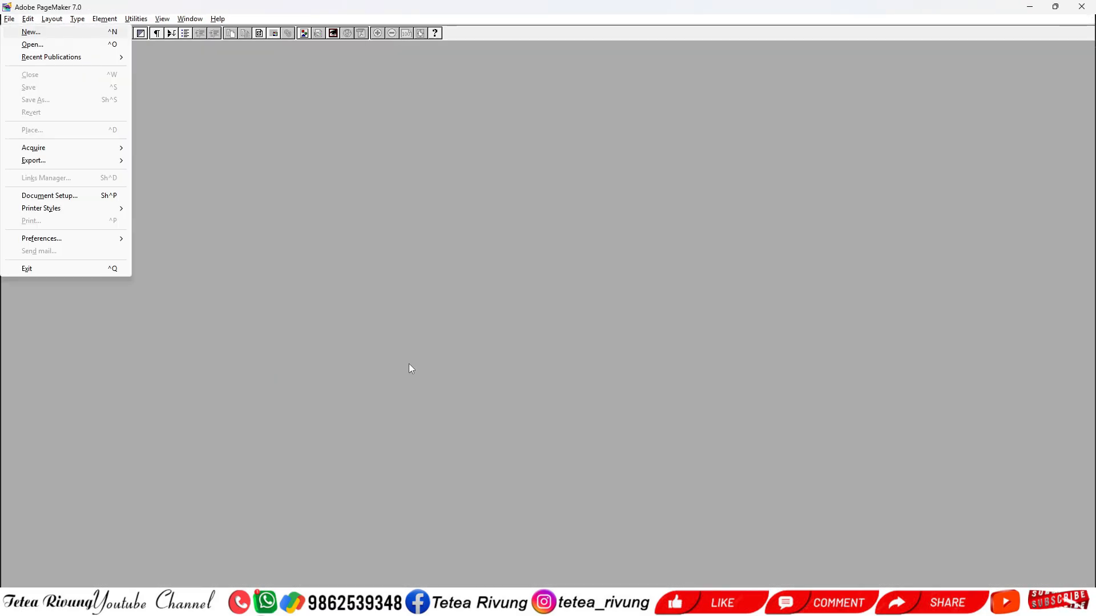
pyautogui.press('n')
pyautogui.click(579, 207)
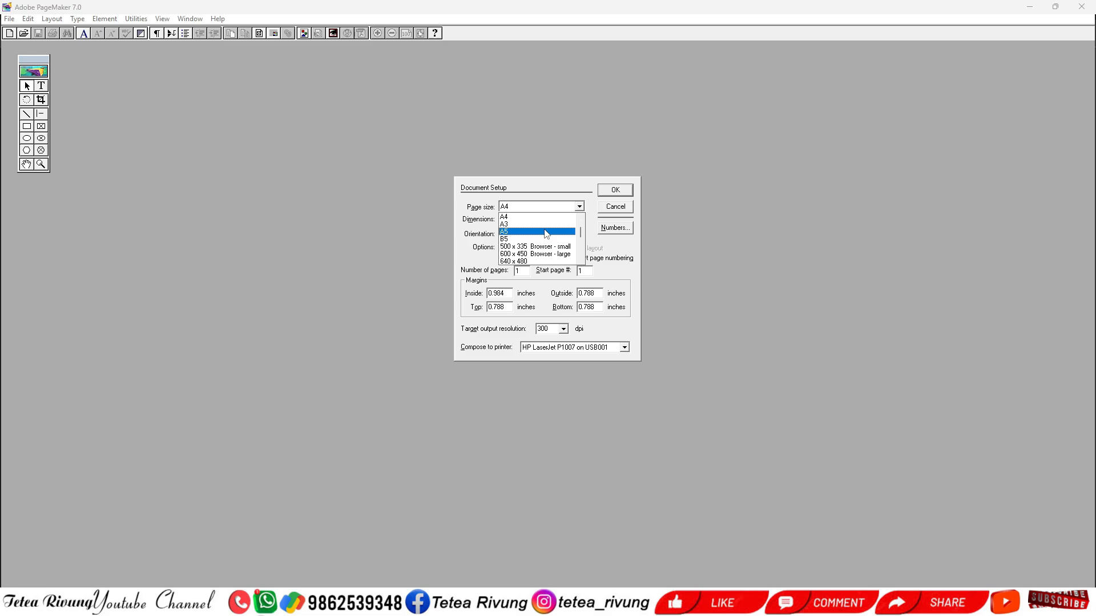
pyautogui.click(546, 231)
pyautogui.press('Tab')
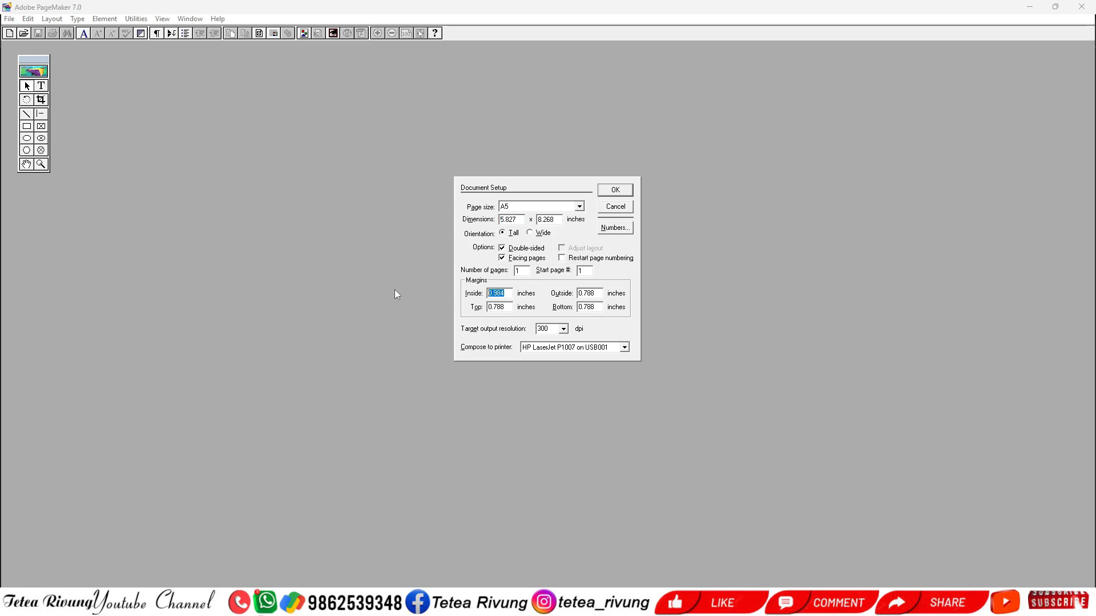
# Step: Set the inside, outside, top and bottom margins to 0.5 inches, create the document and maximize its window
pyautogui.write('.5')
pyautogui.press('Tab')
pyautogui.write('.5')
pyautogui.press('Tab')
pyautogui.write('.5')
pyautogui.press('Tab')
pyautogui.write('.5')
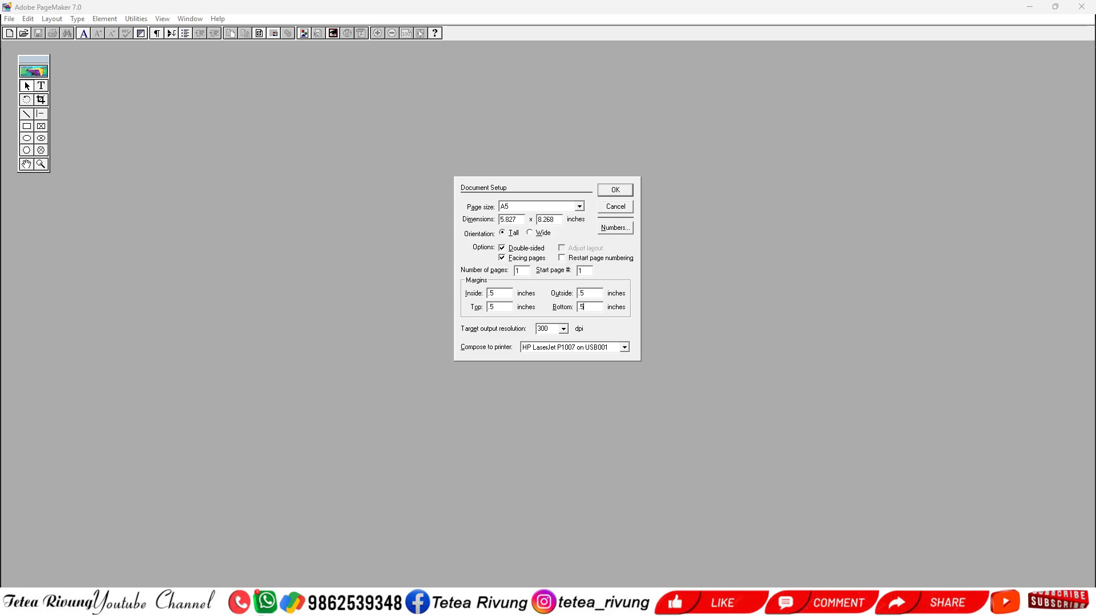
pyautogui.click(616, 191)
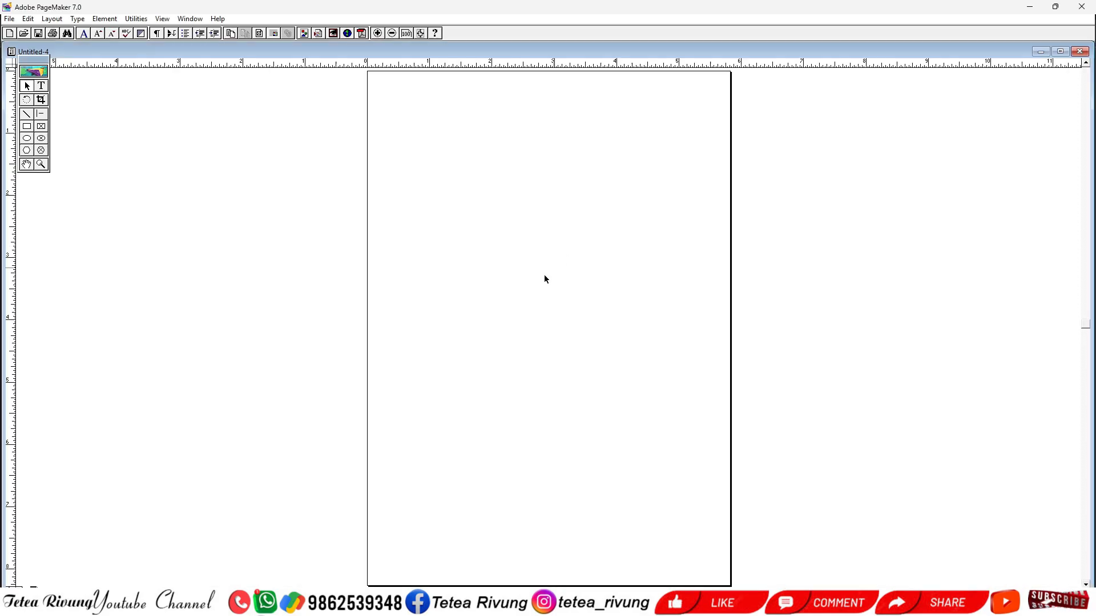
pyautogui.doubleClick(581, 49)
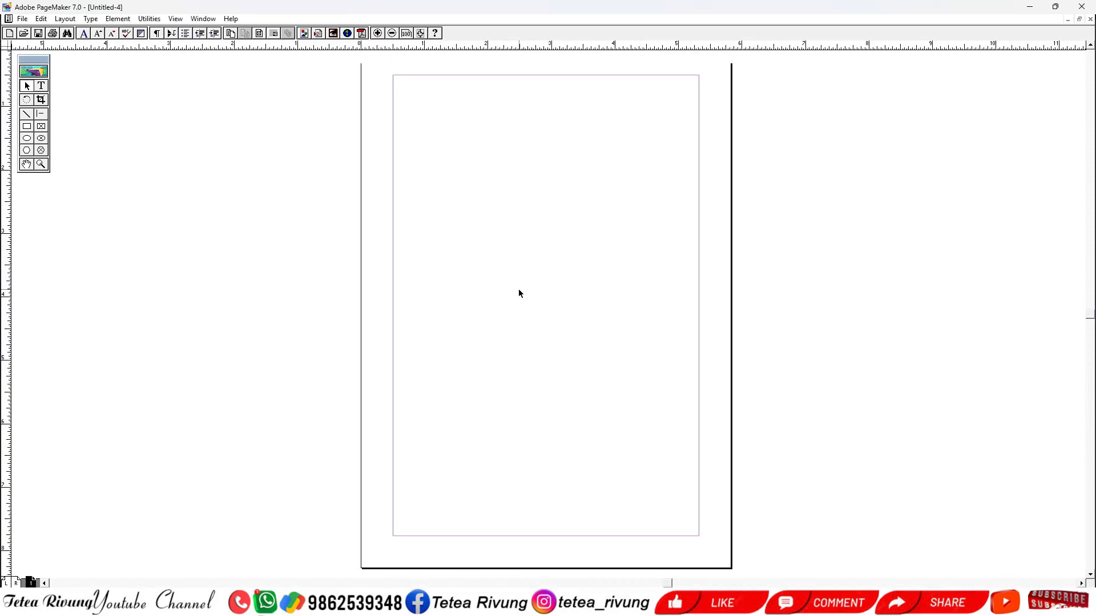
# Step: Insert a page-number marker on the left master page and another at the same height on the right master page
pyautogui.click(10, 582)
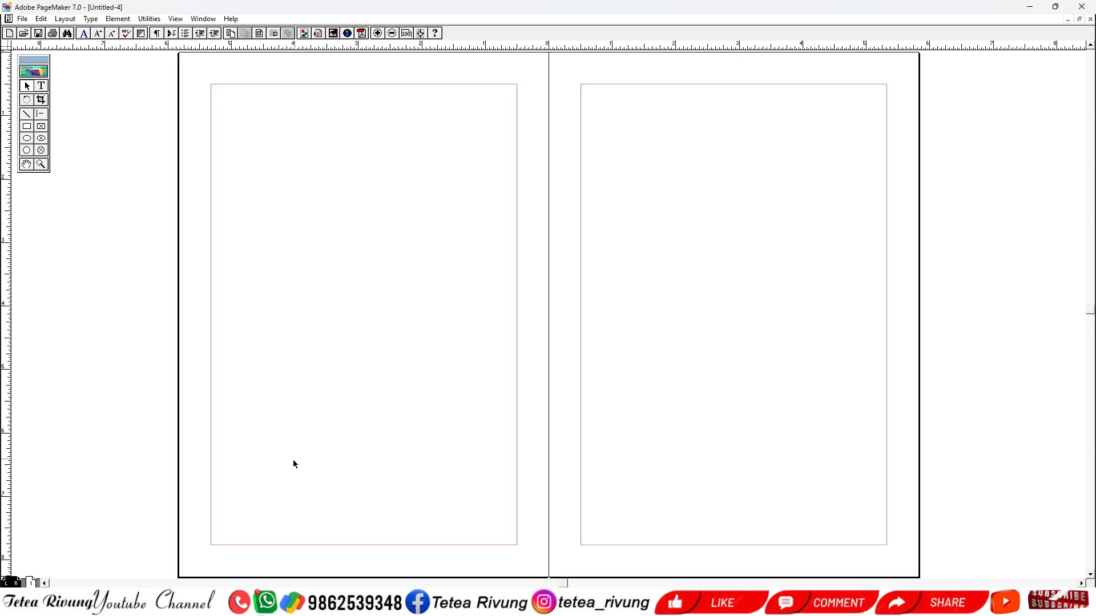
pyautogui.click(41, 86)
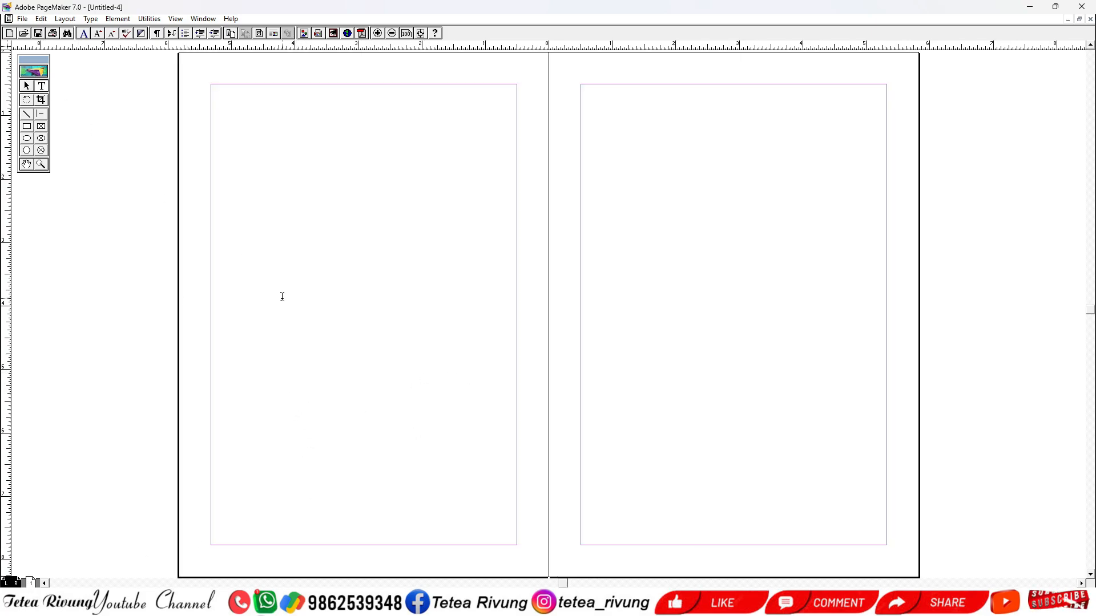
pyautogui.click(282, 296)
pyautogui.write('LM')
pyautogui.press('Escape')
pyautogui.moveTo(226, 298); pyautogui.dragTo(603, 315)
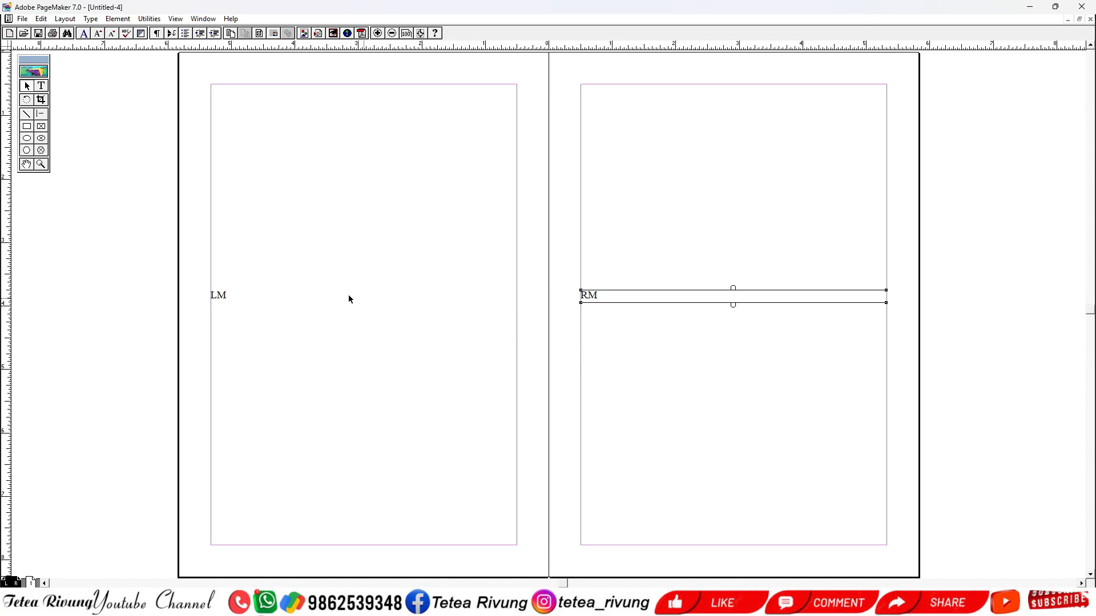
# Step: Make the page-number markers on both master pages bold
pyautogui.doubleClick(220, 294)
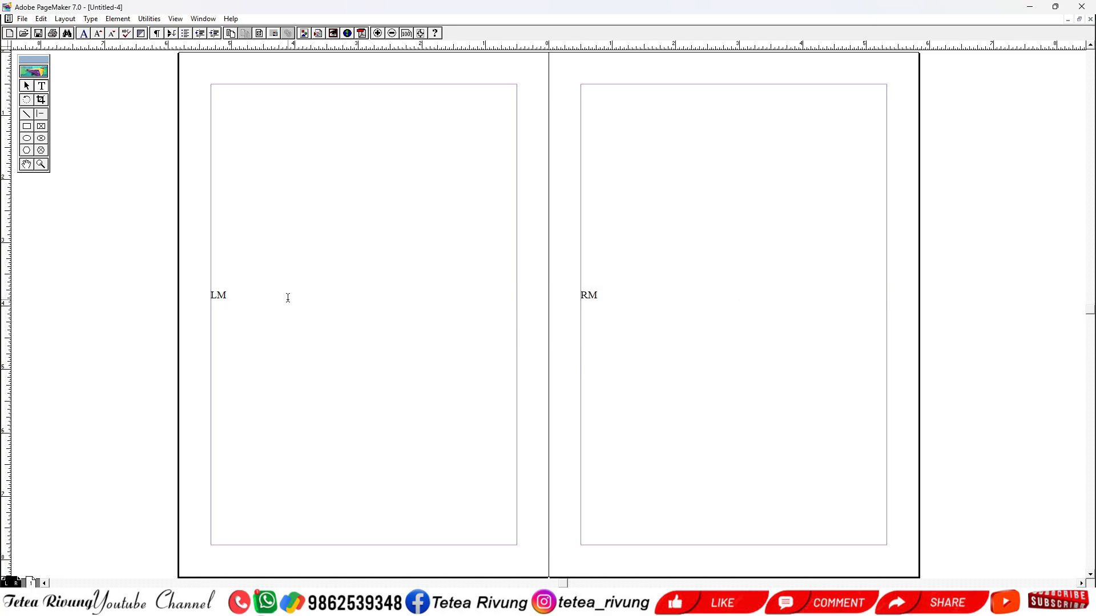
pyautogui.hotkey('ctrl', 'a')
pyautogui.hotkey('ctrl', 'shift', 'b')
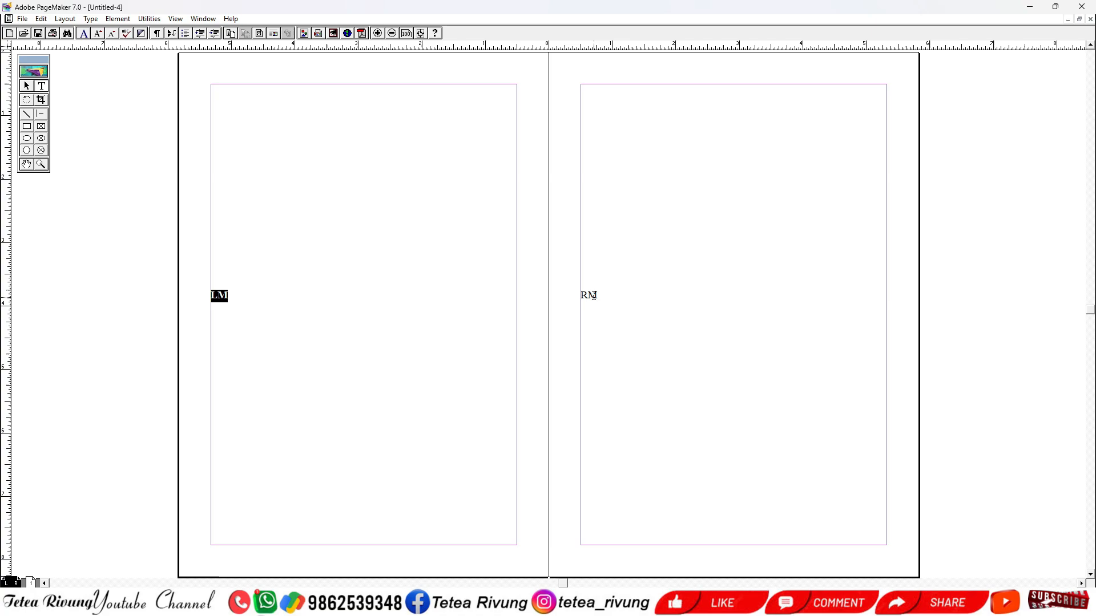
pyautogui.doubleClick(594, 295)
pyautogui.hotkey('ctrl', 'shift', 'b')
pyautogui.press('Escape')
# Step: Move both master pages' page-number markers together to just below the bottom margin
pyautogui.click(296, 299)
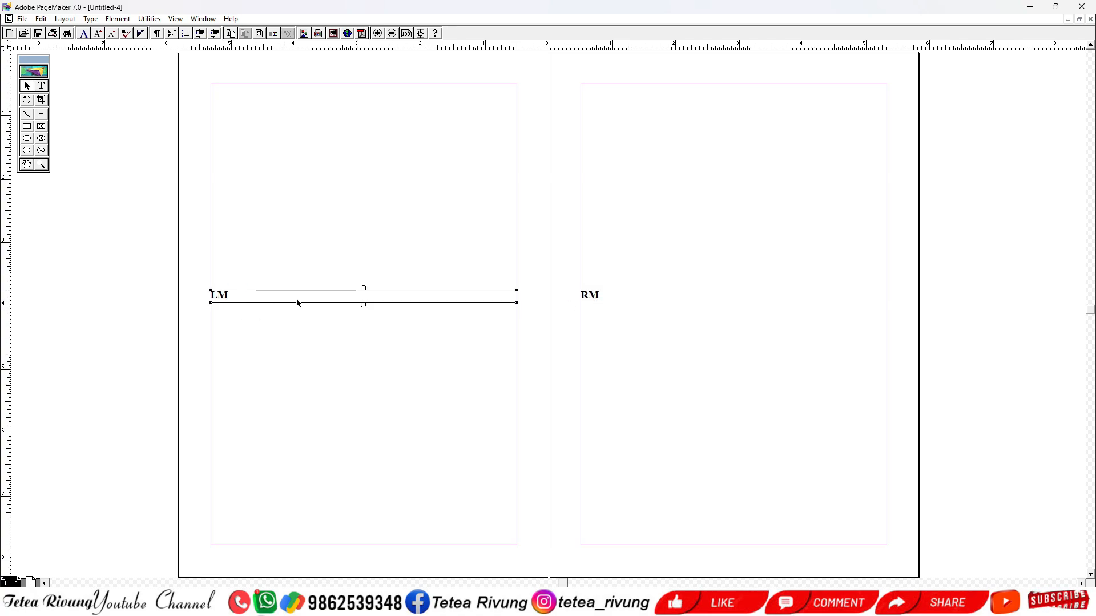
pyautogui.keyDown('shift'); pyautogui.click(597, 296); pyautogui.keyUp('shift')
pyautogui.moveTo(596, 296); pyautogui.dragTo(597, 546)
pyautogui.click(595, 455)
# Step: Extend the document from page 1 to four pages and return to the first page
pyautogui.click(31, 582)
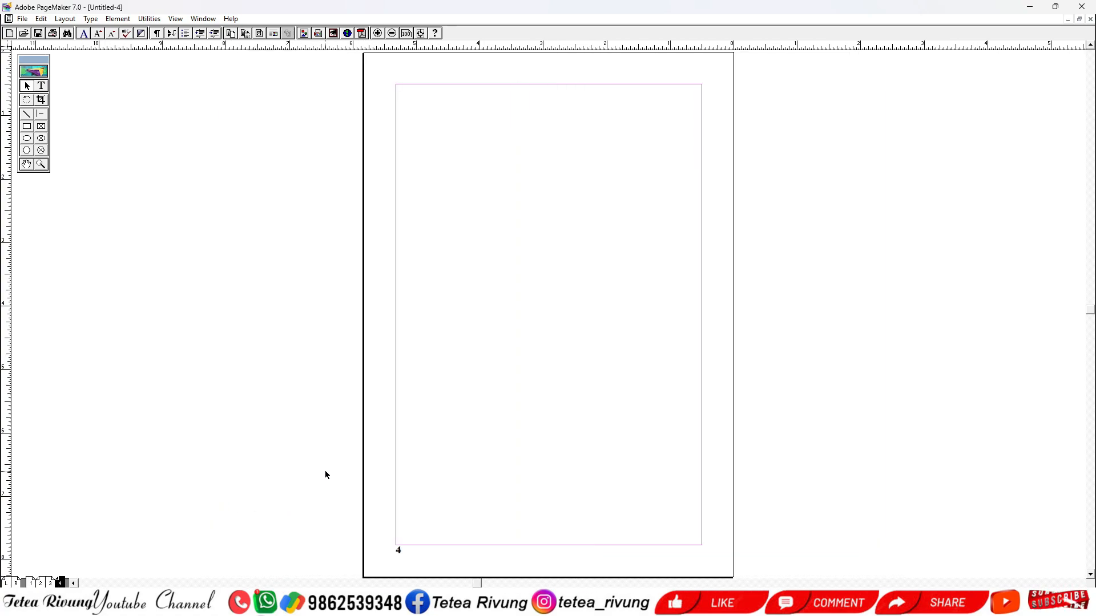
pyautogui.press('F12')
pyautogui.press('F11')
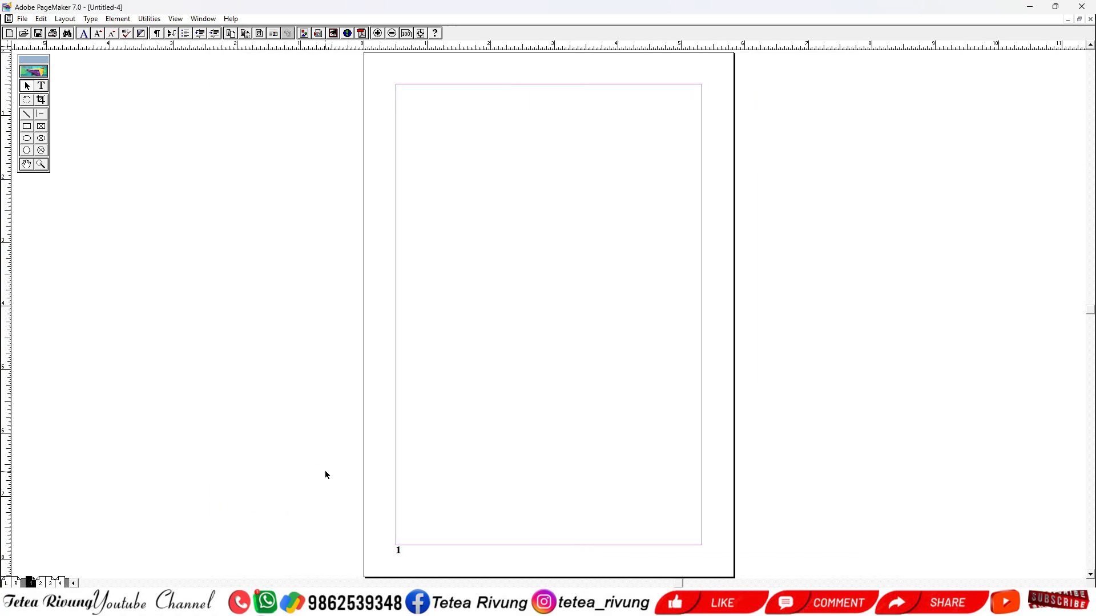
# Step: Page through the four-page document and check the page numbers on the single pages and the 2–3 spread
pyautogui.click(50, 583)
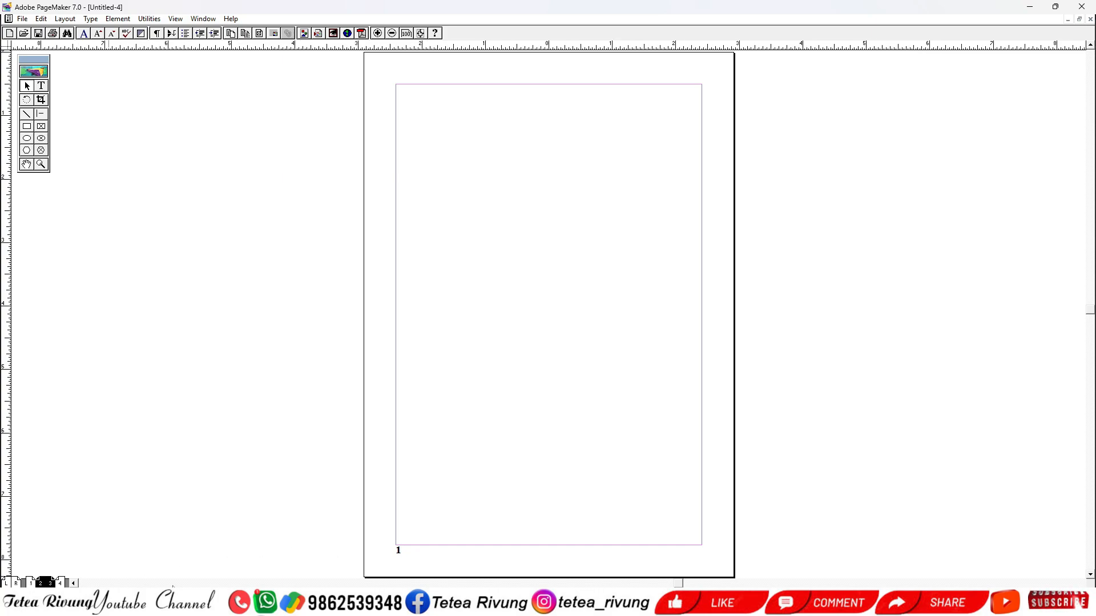
pyautogui.click(60, 583)
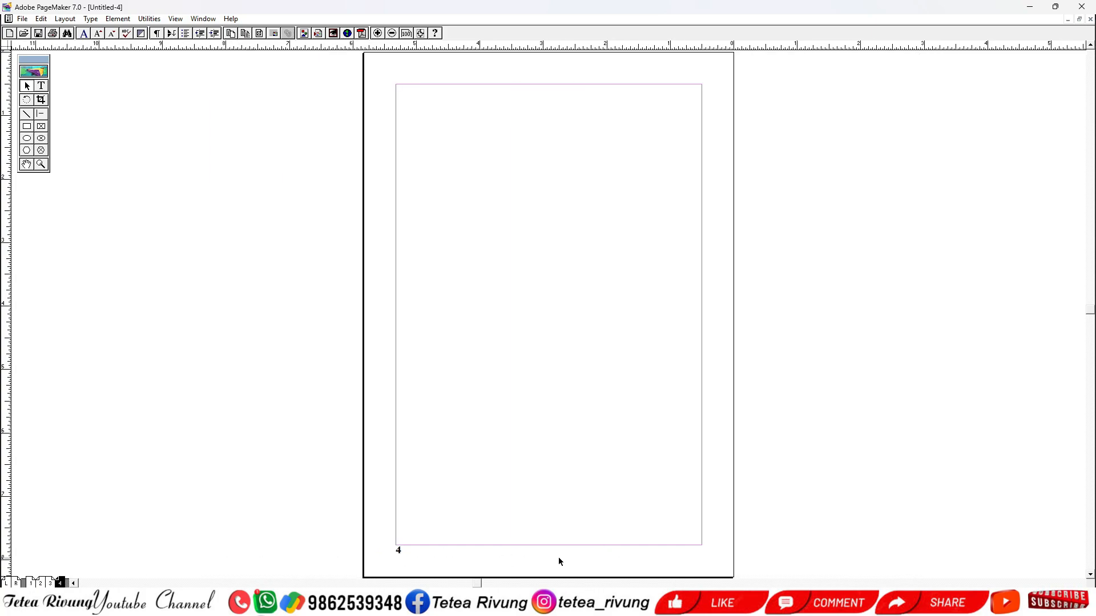
pyautogui.click(32, 584)
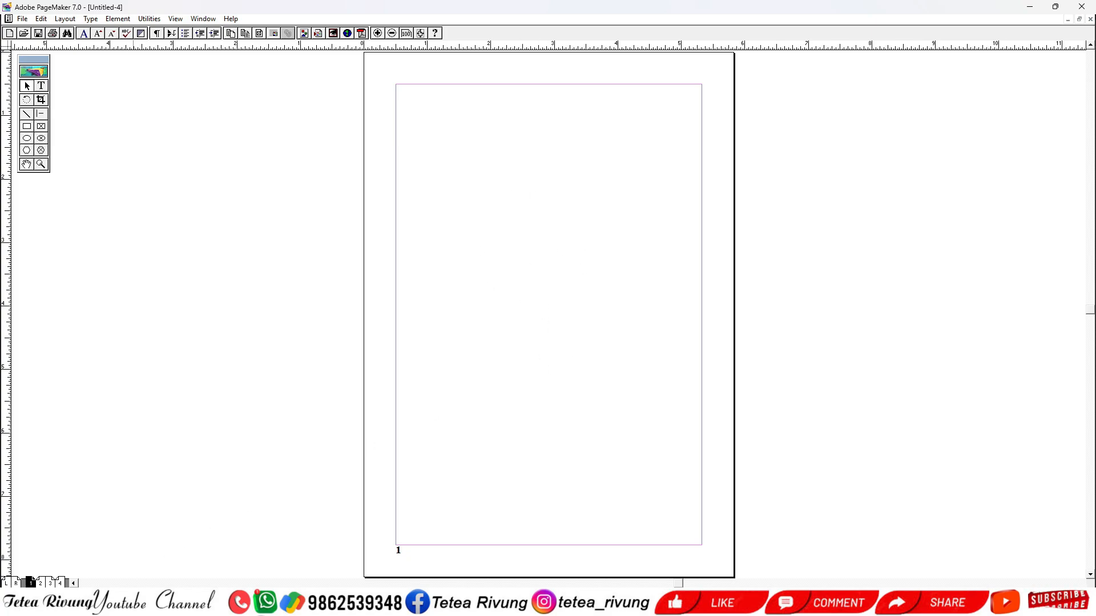
pyautogui.press('pagedown')
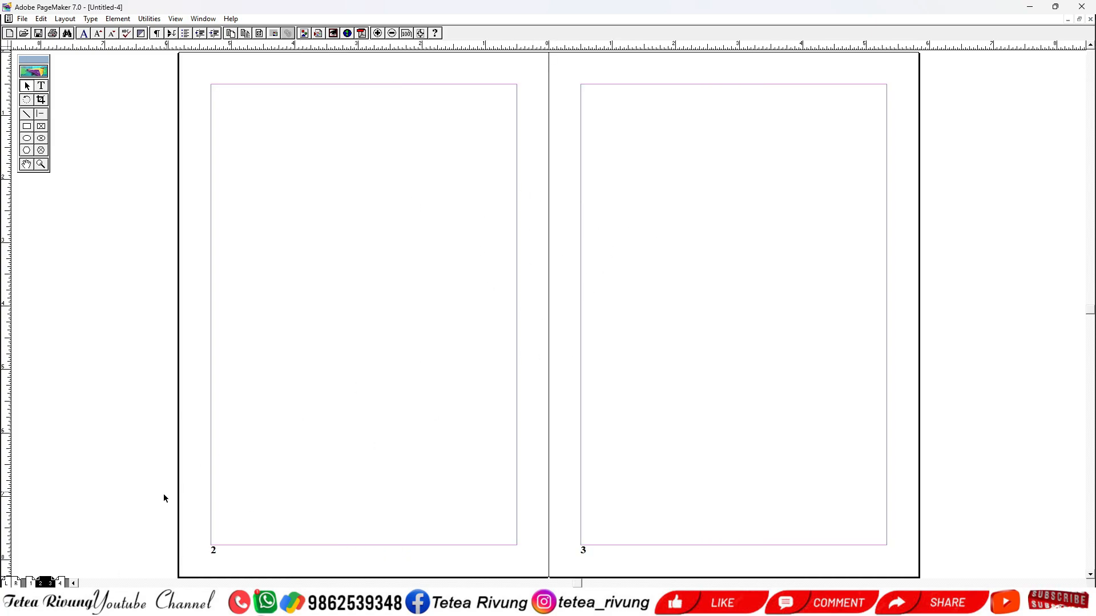
pyautogui.press('pagedown')
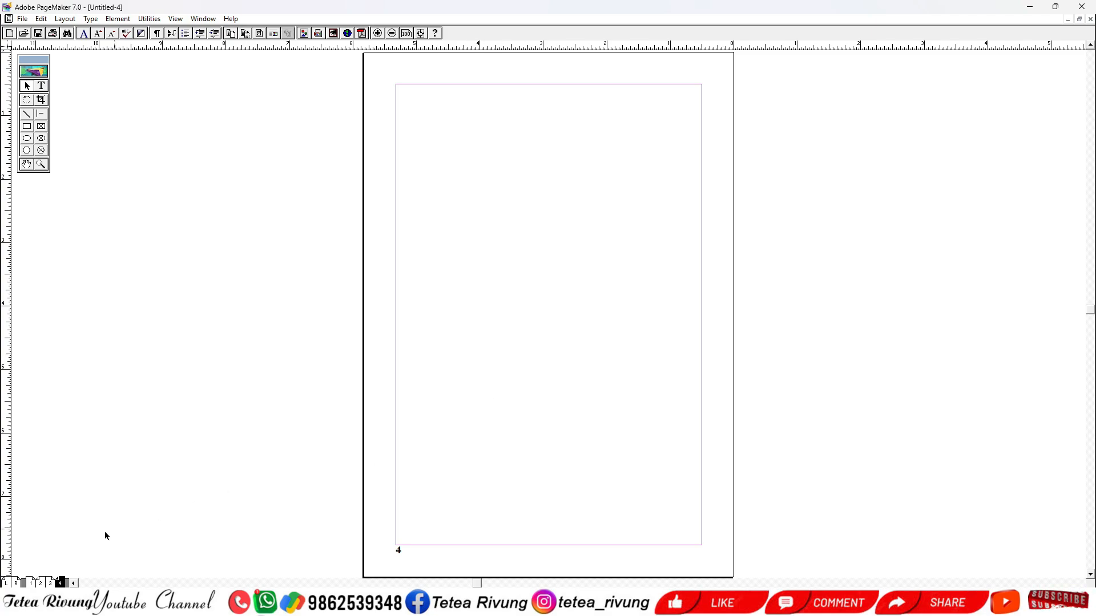
pyautogui.click(31, 583)
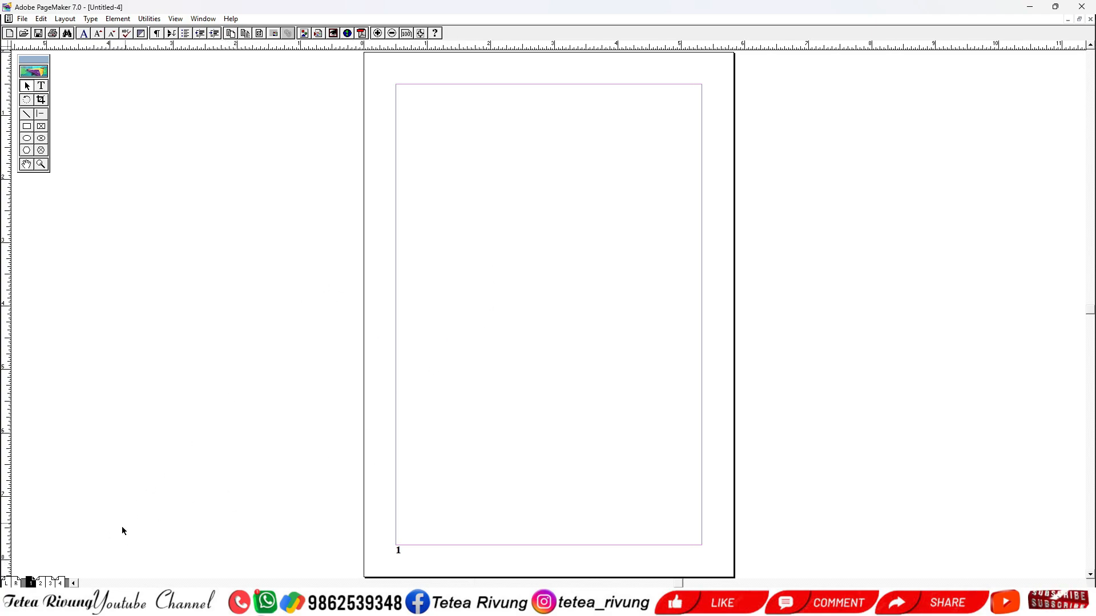
pyautogui.click(41, 584)
# Step: Find the Build Booklet command among the plug-ins without running it
pyautogui.click(150, 19)
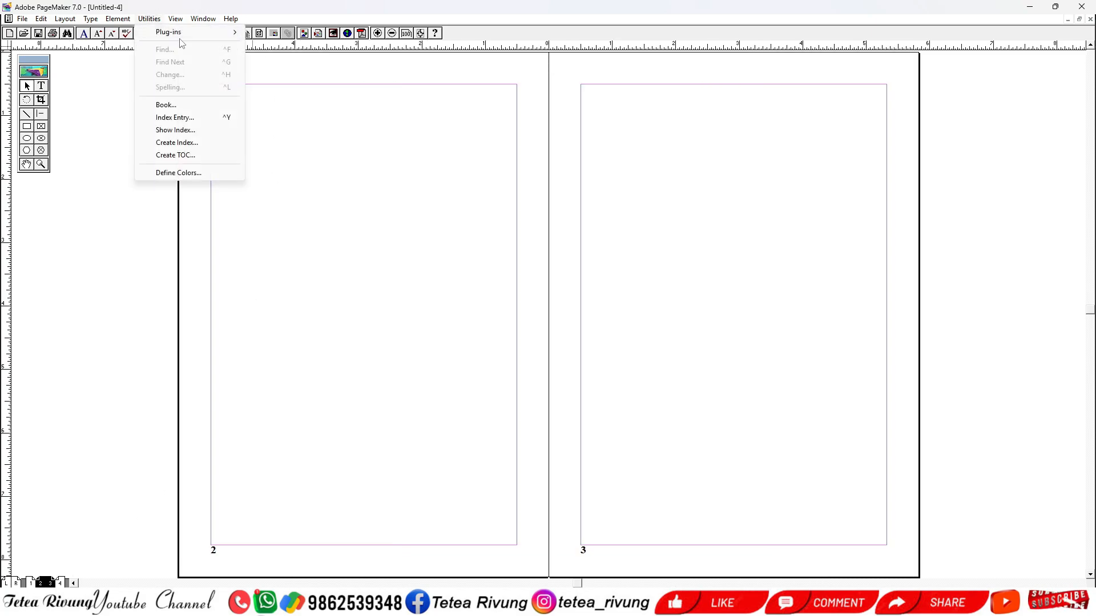
pyautogui.moveTo(222, 33)
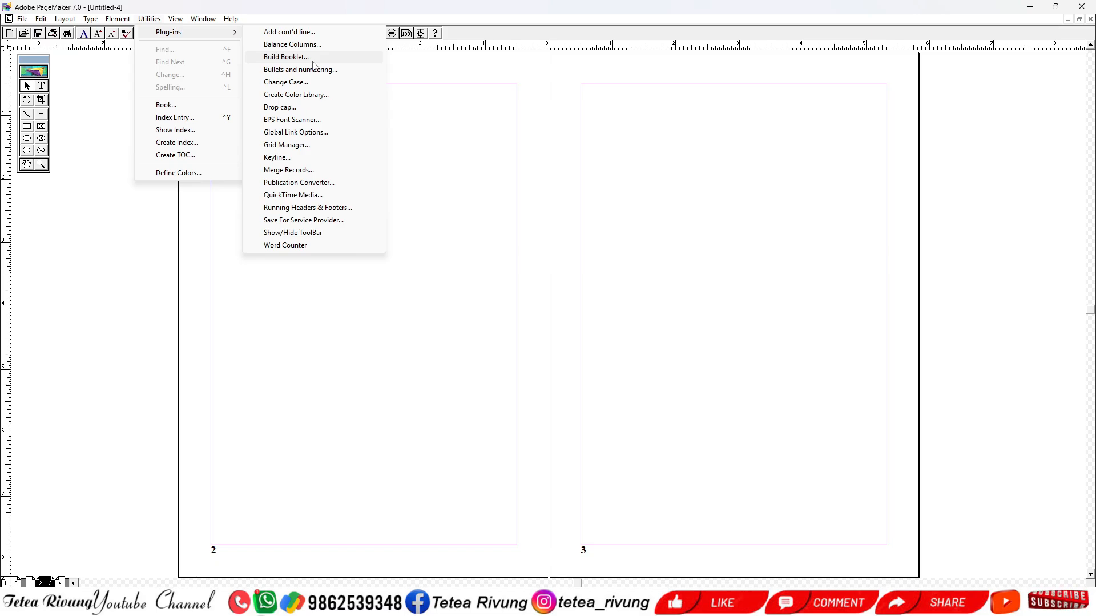
pyautogui.click(408, 324)
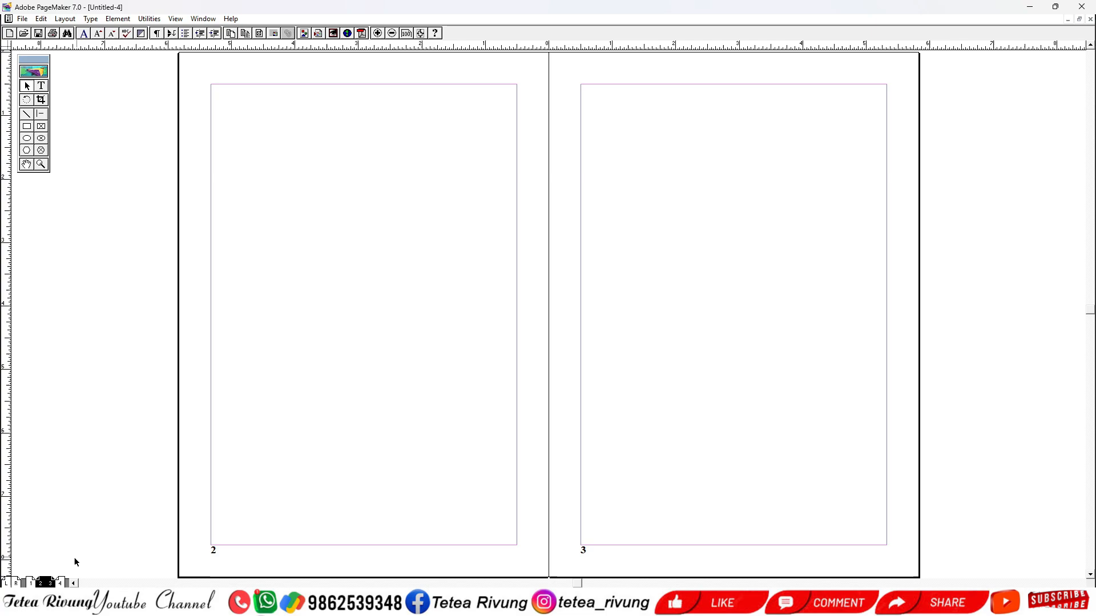
# Step: Return to page 1, switch to marigold-4.pdf in Adobe Acrobat and view the page headed "Team time"
pyautogui.click(31, 582)
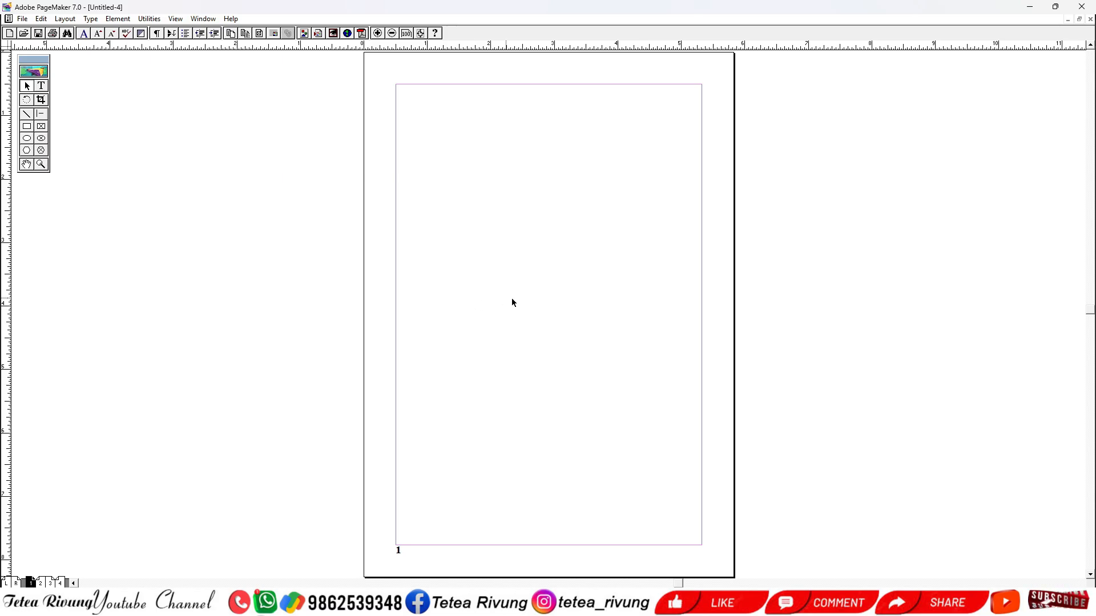
pyautogui.hotkey('alt', 'Tab')
pyautogui.scroll(3, 464, 245)
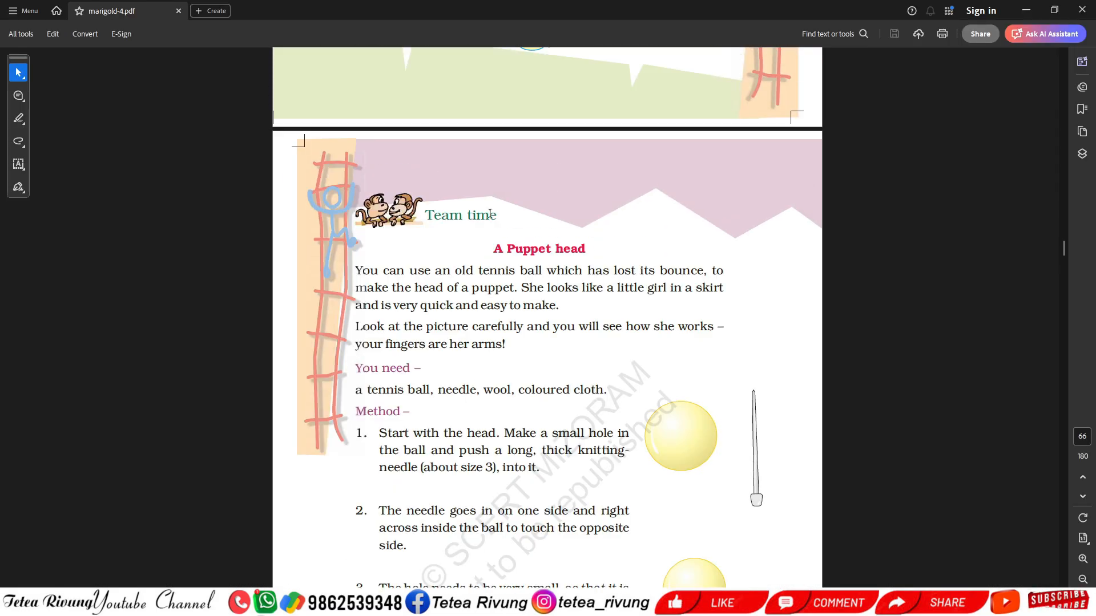
# Step: Go back to PDF page 65 and copy question 3 about sports words, from its number through "(f) penalty corner"
pyautogui.scroll(10, 533, 261)
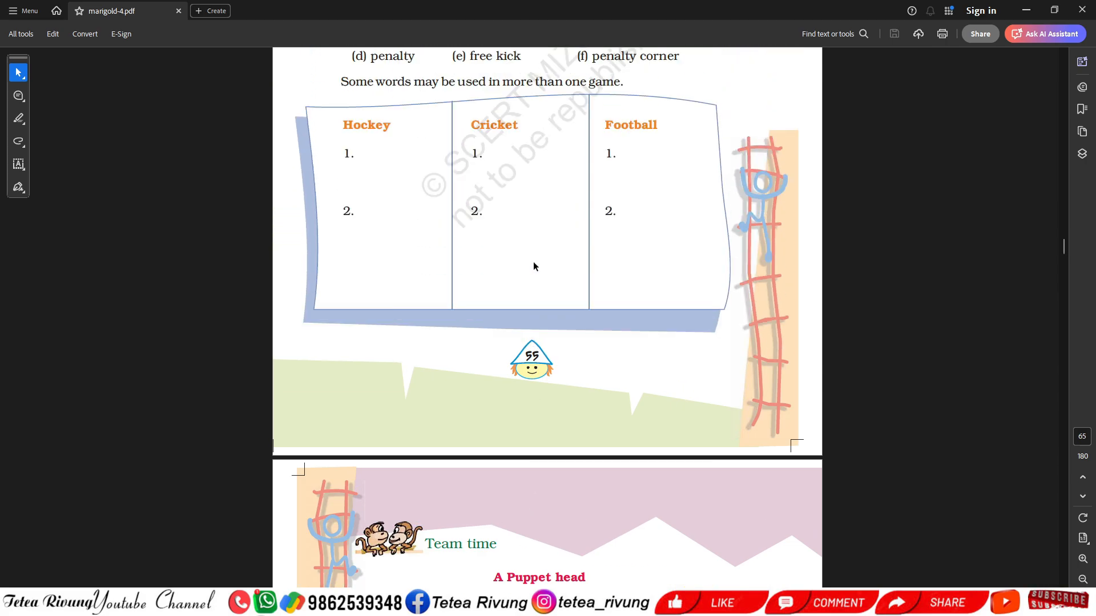
pyautogui.scroll(-2, 533, 262)
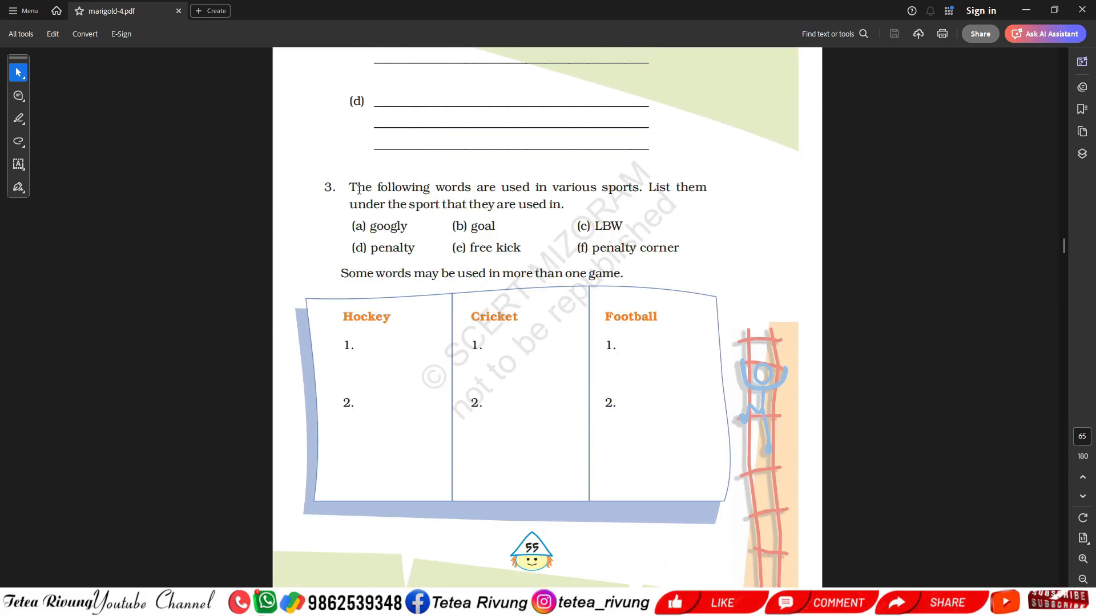
pyautogui.moveTo(325, 187); pyautogui.dragTo(680, 249)
pyautogui.rightClick(642, 250)
pyautogui.click(658, 260)
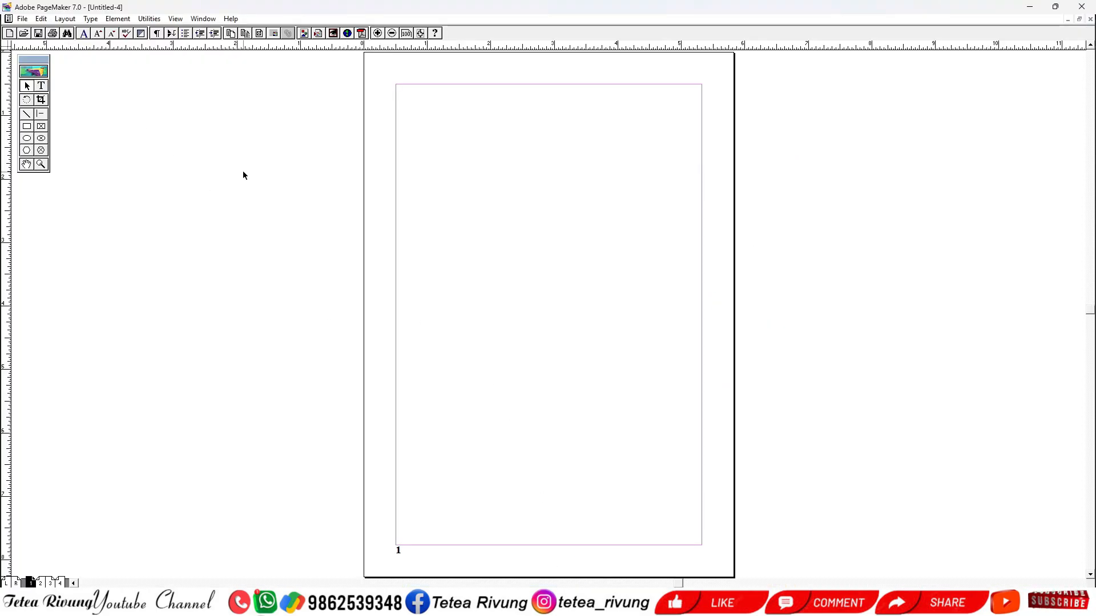
# Step: Switch to PageMaker, paste the copied question onto page 1 with Paste Special, and delete the pasted text block
pyautogui.hotkey('alt', 'e')
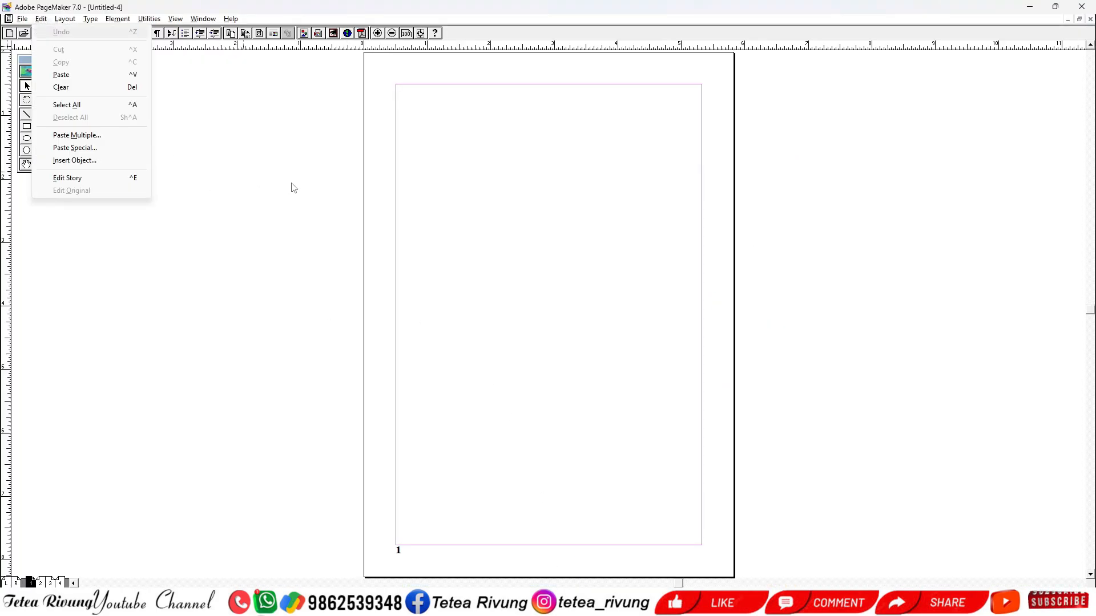
pyautogui.press('s')
pyautogui.doubleClick(497, 299)
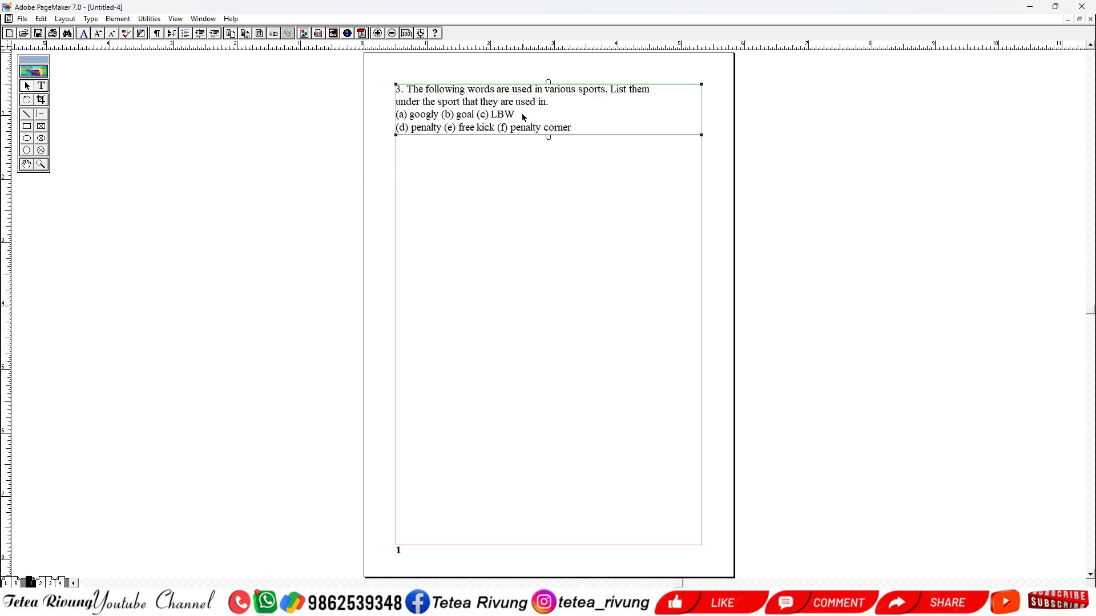
pyautogui.keyDown('ctrl'); pyautogui.keyDown('alt'); pyautogui.click(505, 210); pyautogui.keyUp('alt'); pyautogui.keyUp('ctrl')
pyautogui.moveTo(522, 274); pyautogui.dragTo(471, 220)
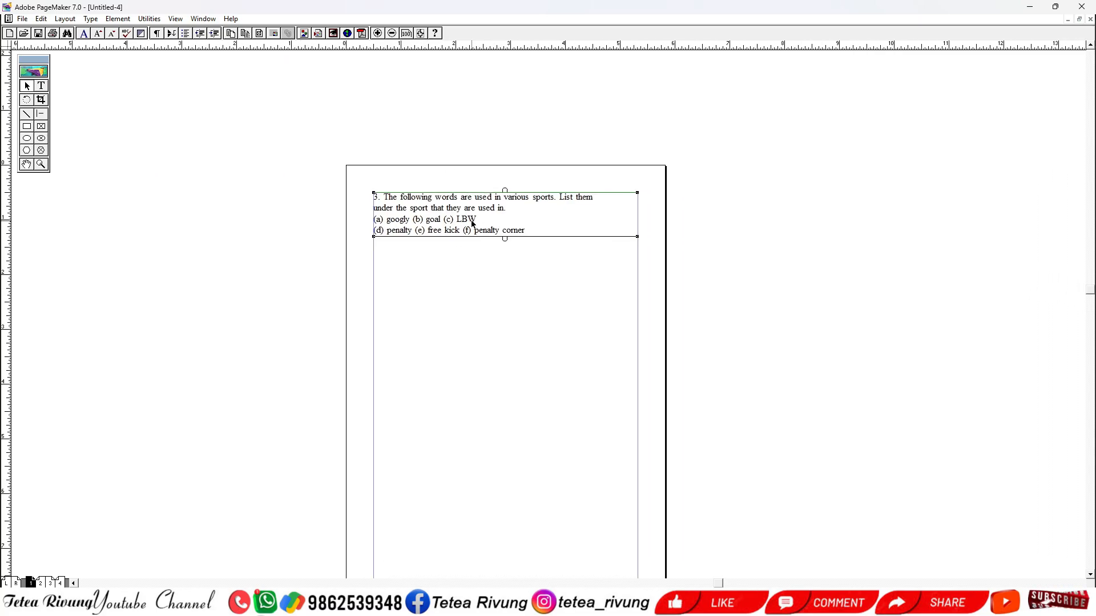
pyautogui.press('Delete')
# Step: Paste the question onto page 1 with Paste Special again and move the text block down inside the page margins
pyautogui.click(41, 19)
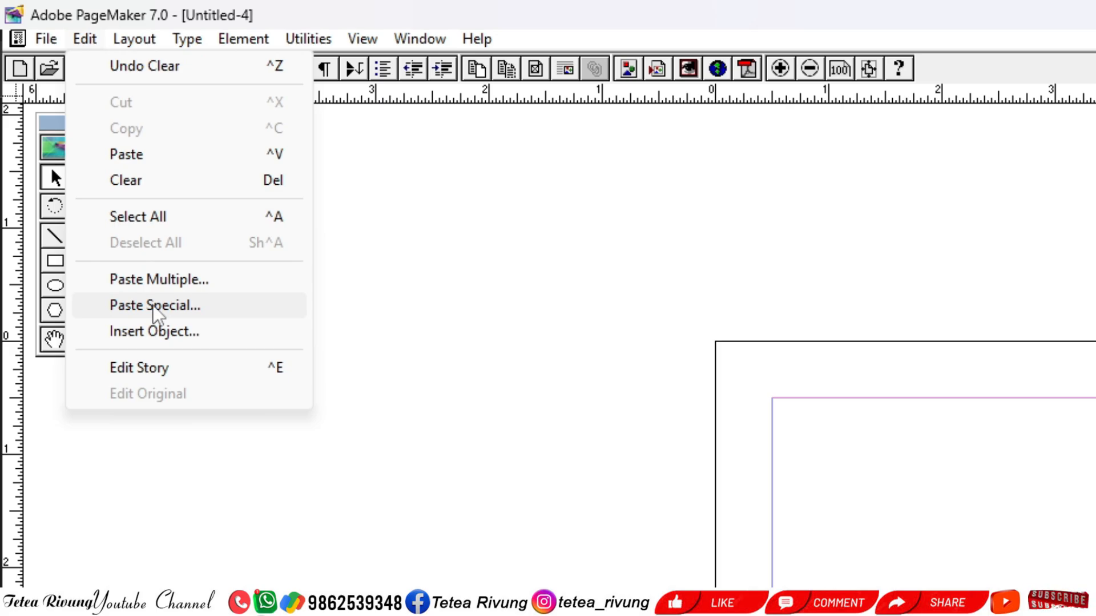
pyautogui.click(153, 305)
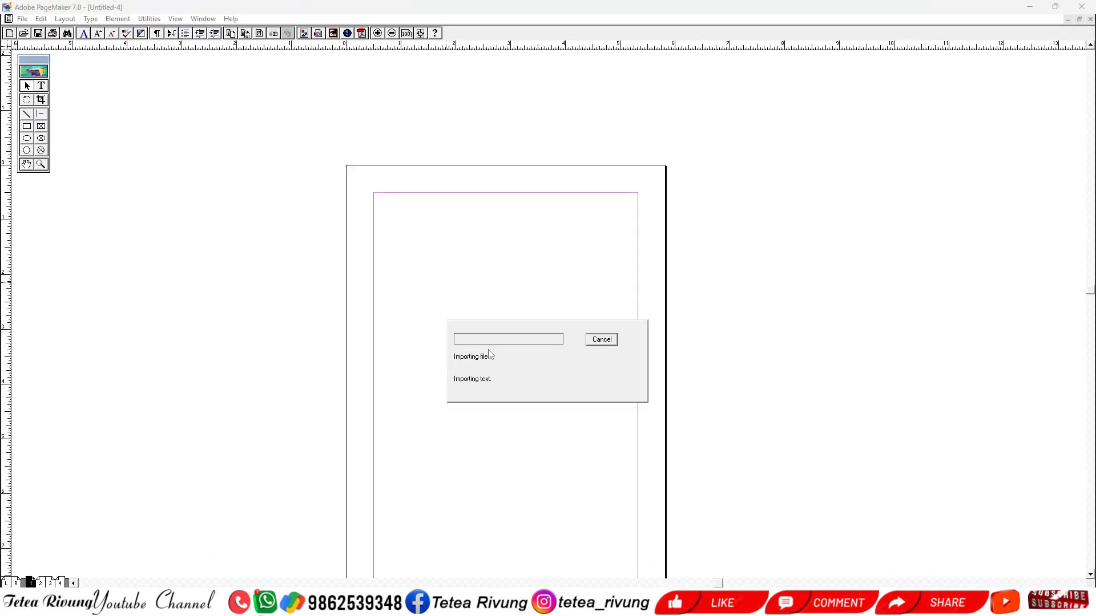
pyautogui.click(670, 267)
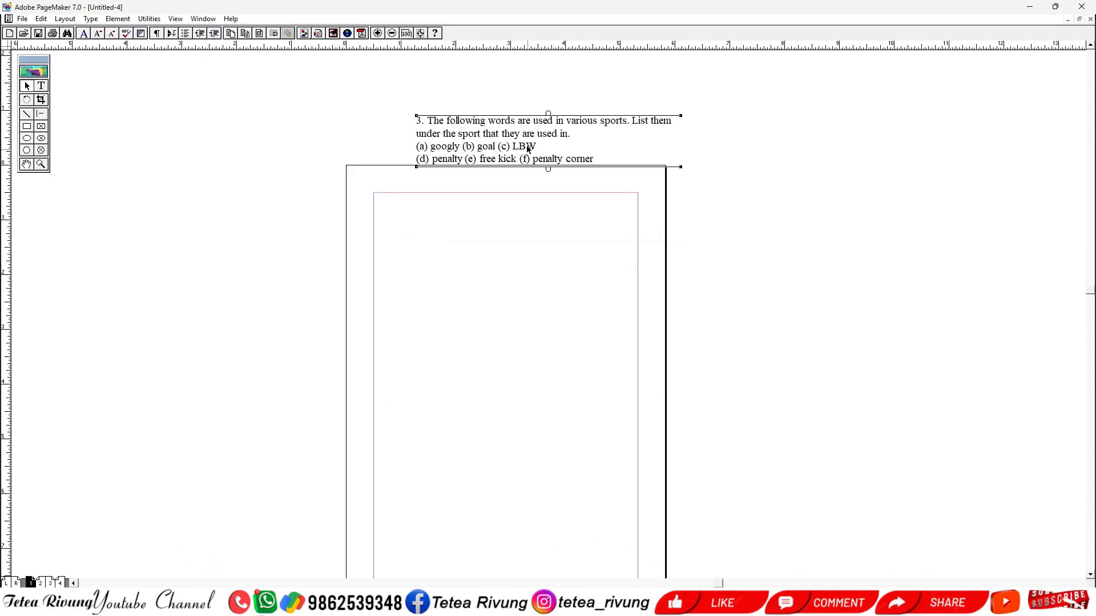
pyautogui.moveTo(528, 149); pyautogui.dragTo(482, 228)
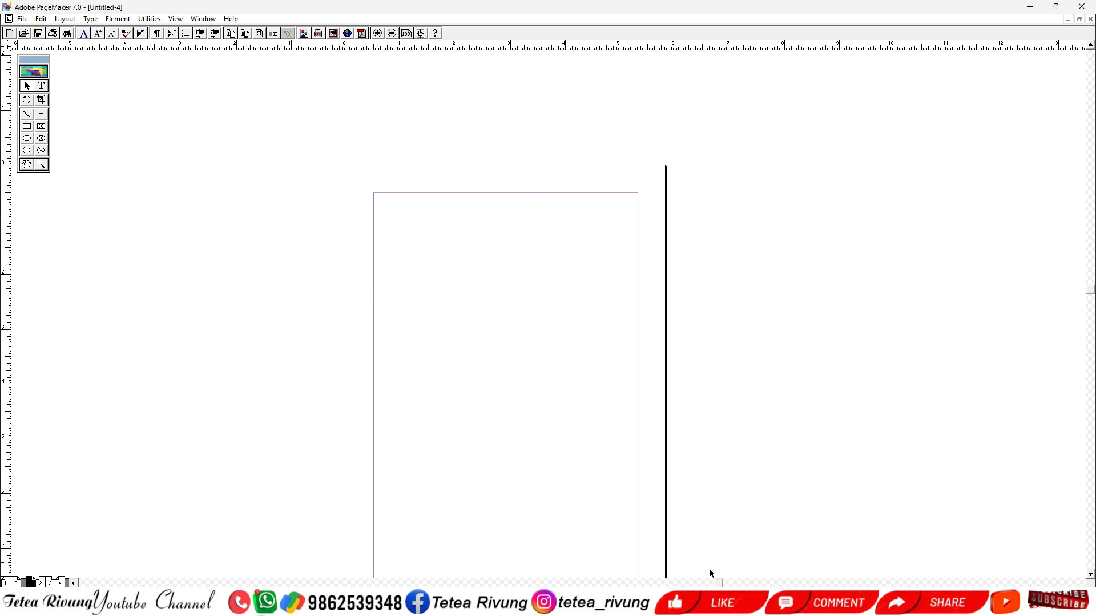
# Step: Copy the selected question from the Acrobat PDF again and paste it as text near the top of page 1 in PageMaker
pyautogui.click(662, 586)
pyautogui.rightClick(461, 226)
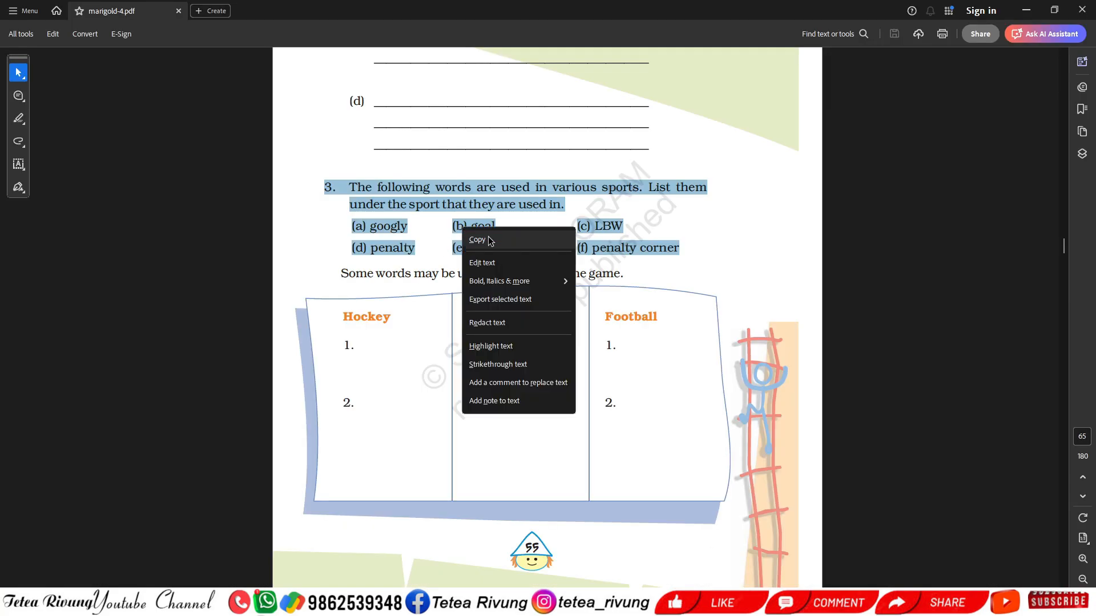
pyautogui.click(474, 236)
pyautogui.hotkey('alt', 'Tab')
pyautogui.click(41, 86)
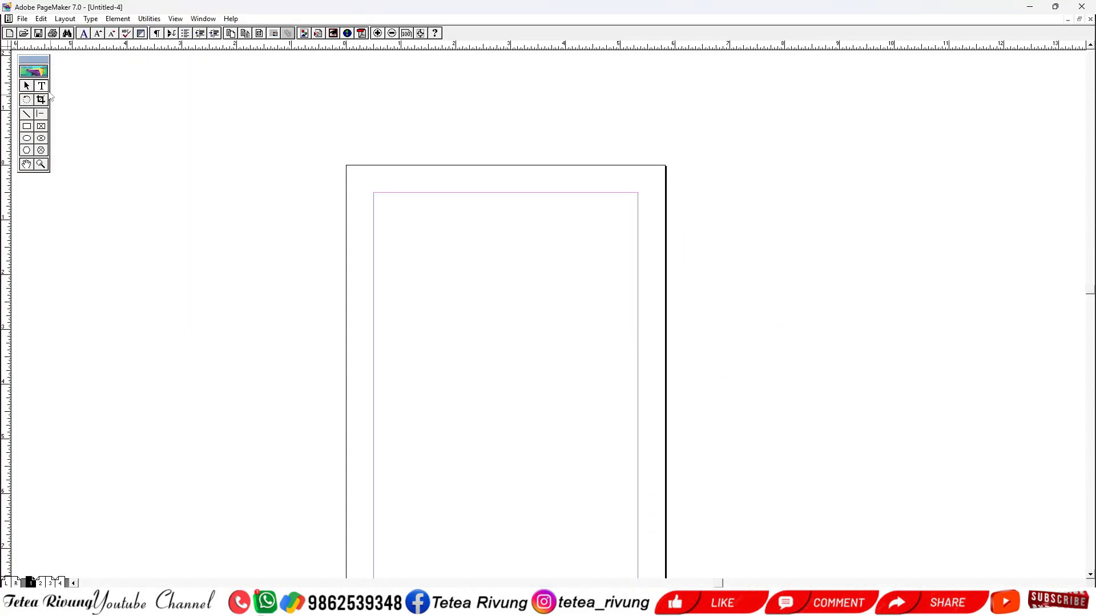
pyautogui.click(403, 234)
pyautogui.write('3. The following words are used in various sports. List them under the sport that they are used in. (a) googly (b) goal (c) LBW (d) penalty (e) free kick (f) penalty corner')
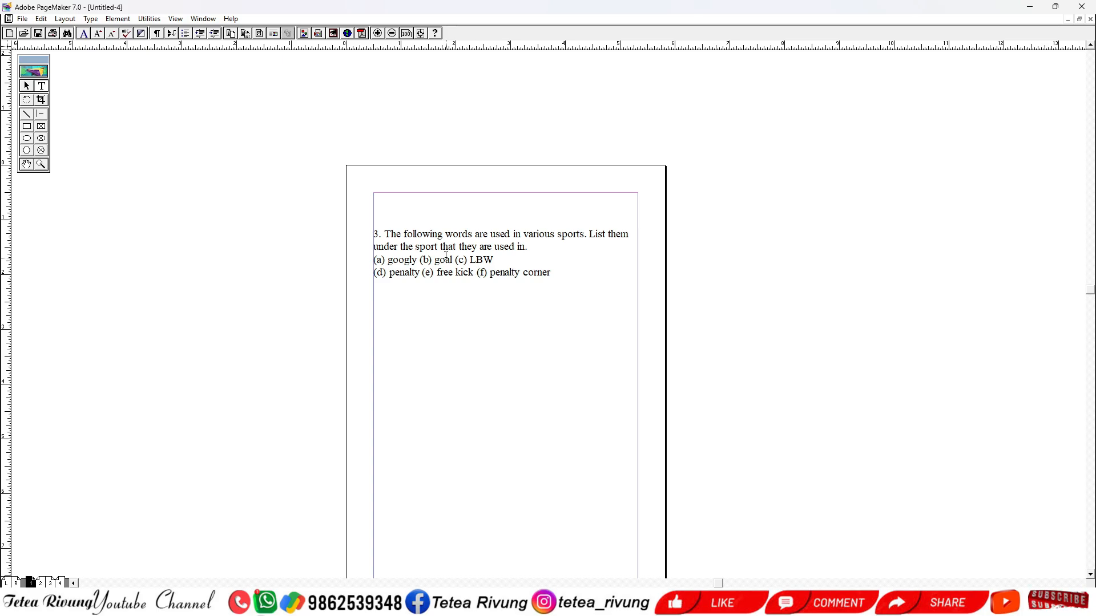
# Step: Select part of the pasted question, show the Control palette and examine the text's font size
pyautogui.moveTo(432, 235); pyautogui.dragTo(451, 260)
pyautogui.hotkey('ctrl', "'")
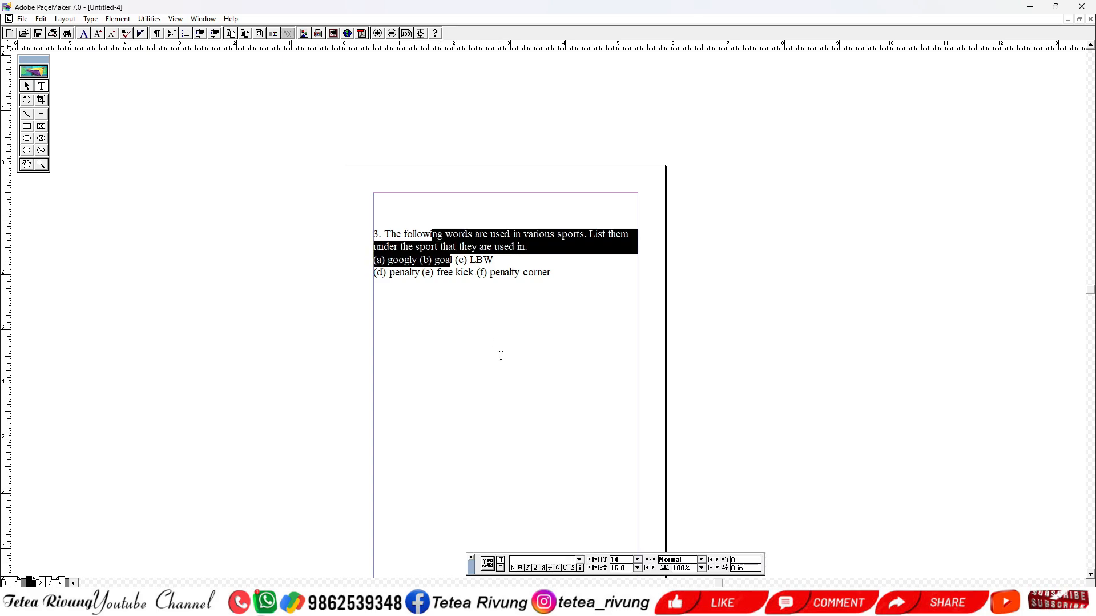
pyautogui.click(619, 560)
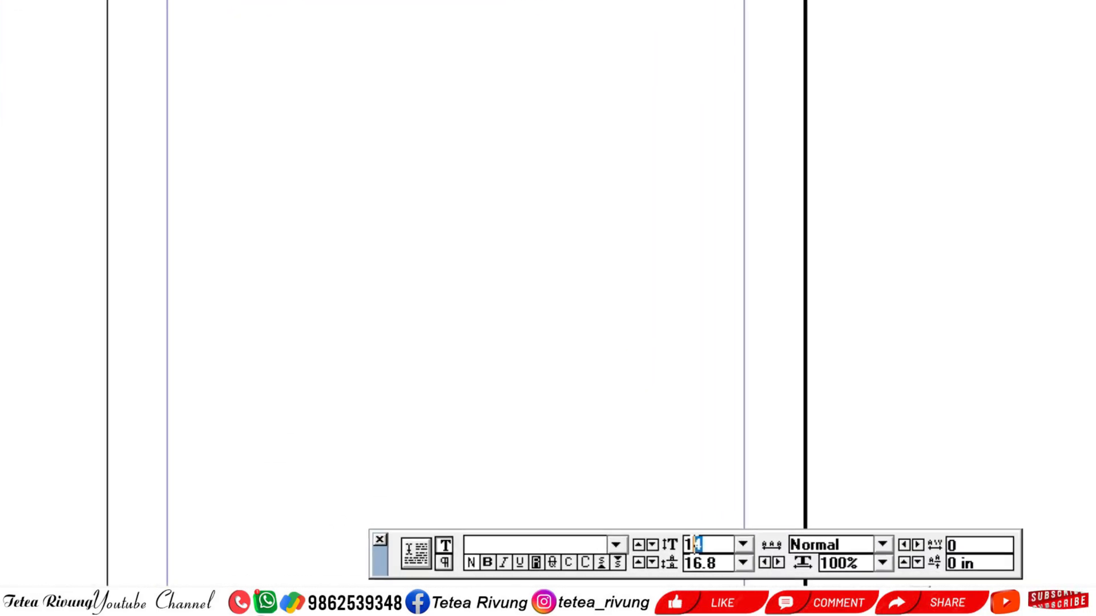
pyautogui.click(726, 539)
pyautogui.press('F9')
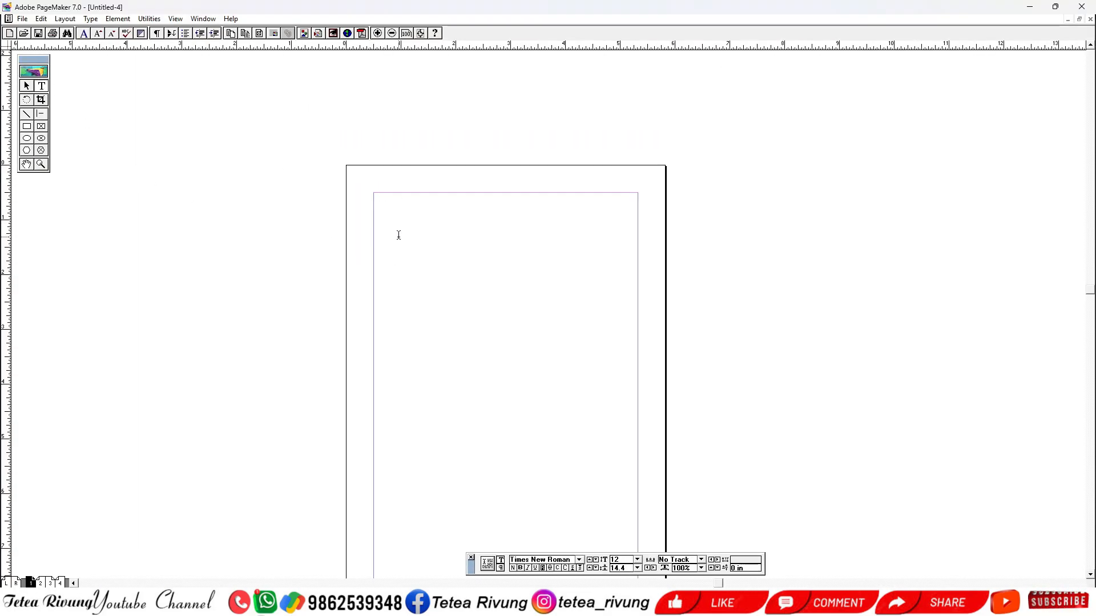
# Step: Enter the line "The quick brown fox" as new text near the top of page 1
pyautogui.click(374, 232)
pyautogui.write('The ')
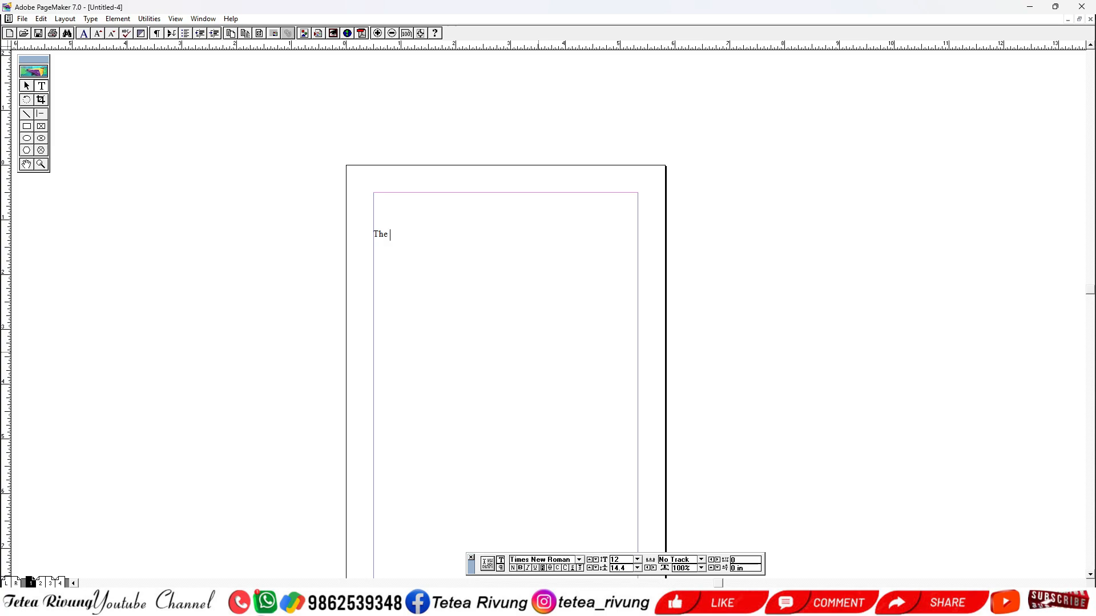
pyautogui.write('quick br')
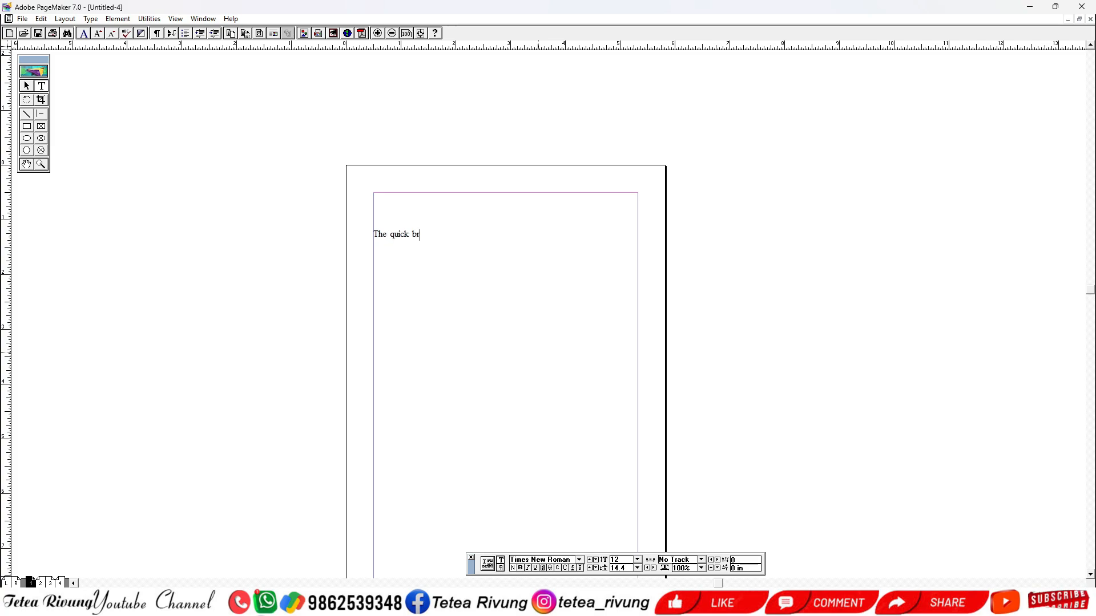
pyautogui.write('own fox')
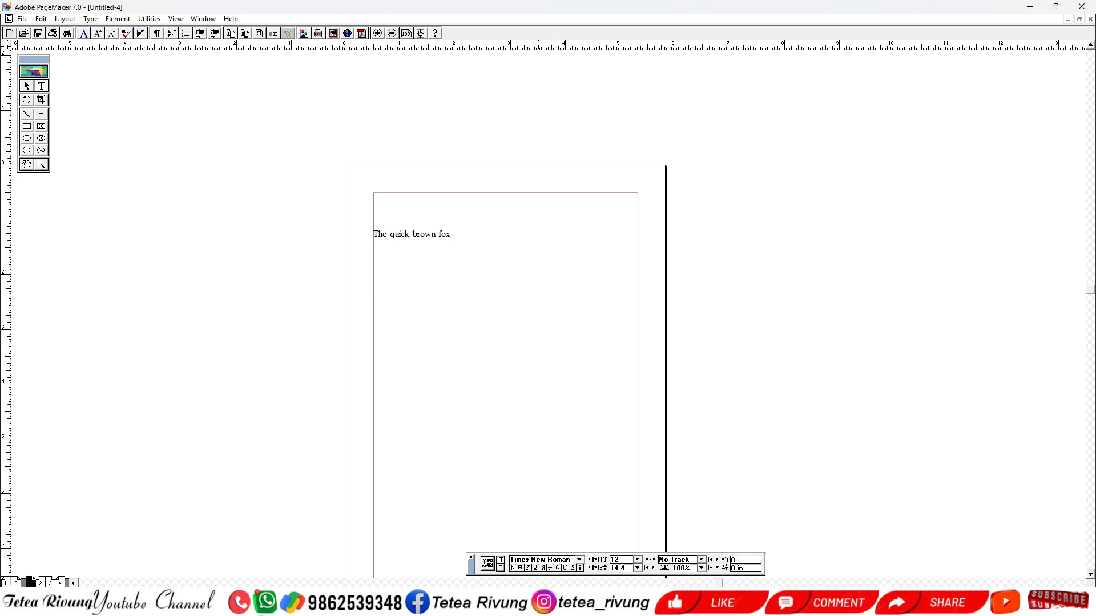
pyautogui.press('Escape')
# Step: Move "The quick brown fox" up to the top margin of page 1 and place the text cursor at its end
pyautogui.rightClick(489, 293)
pyautogui.moveTo(337, 173); pyautogui.dragTo(693, 333)
pyautogui.hotkey('ctrl', 'space')
pyautogui.hotkey('ctrl', '1')
pyautogui.hotkey('ctrl', 'space')
pyautogui.moveTo(329, 174); pyautogui.dragTo(647, 307)
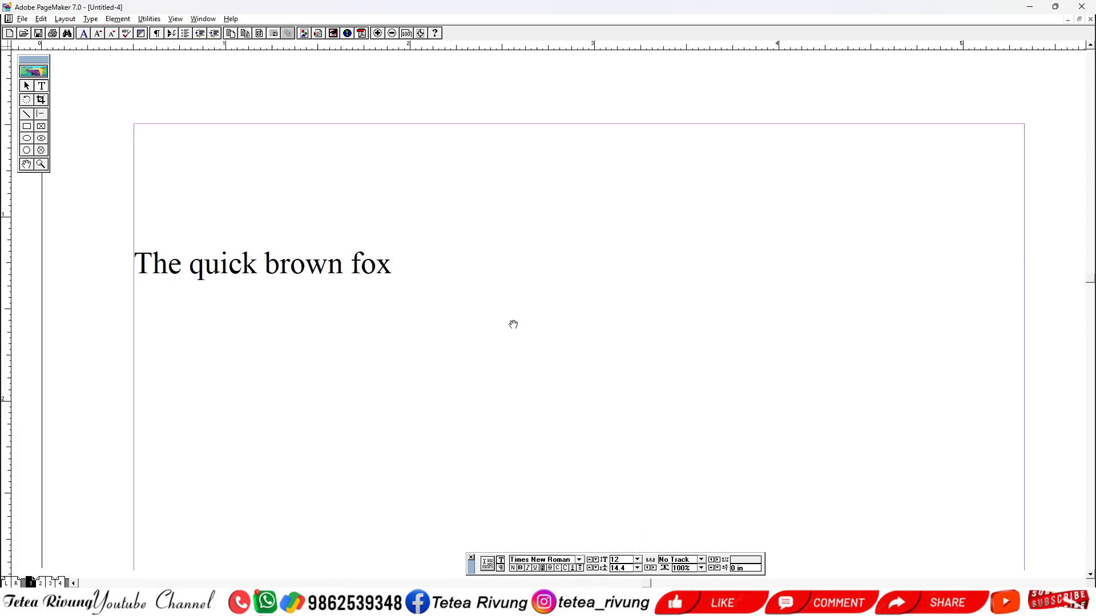
pyautogui.click(378, 217)
pyautogui.moveTo(379, 216); pyautogui.dragTo(374, 91)
pyautogui.doubleClick(439, 89)
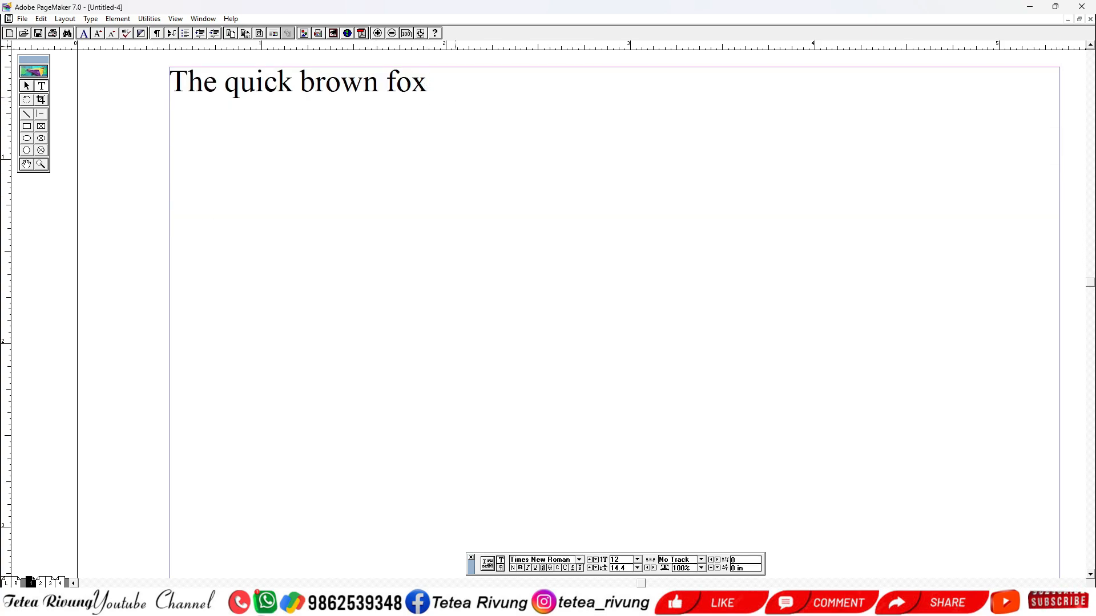
# Step: Number the line as "1." followed by a tab, and start a second line with "2." and a tab
pyautogui.press('Return')
pyautogui.press('Up')
pyautogui.write('1')
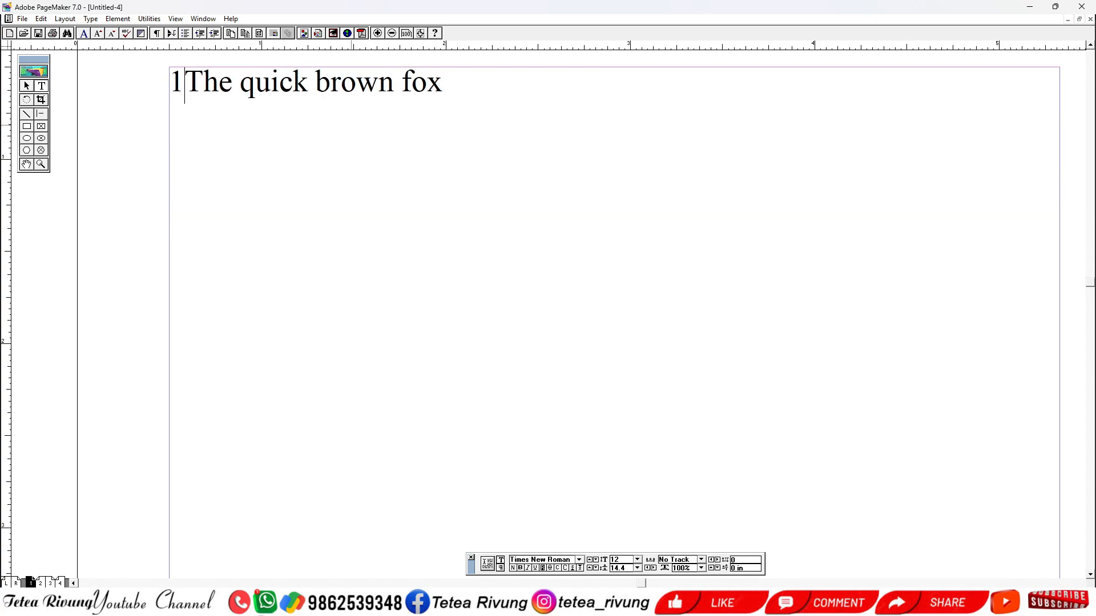
pyautogui.press('Return')
pyautogui.press('BackSpace')
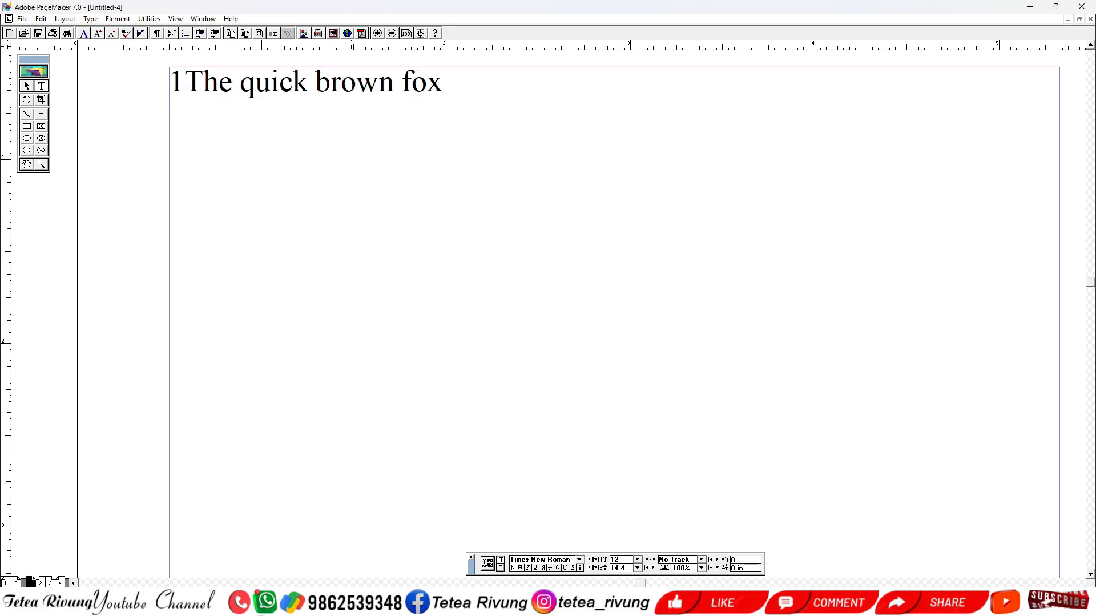
pyautogui.write('.')
pyautogui.press('Tab')
pyautogui.press('Down')
pyautogui.write('2.')
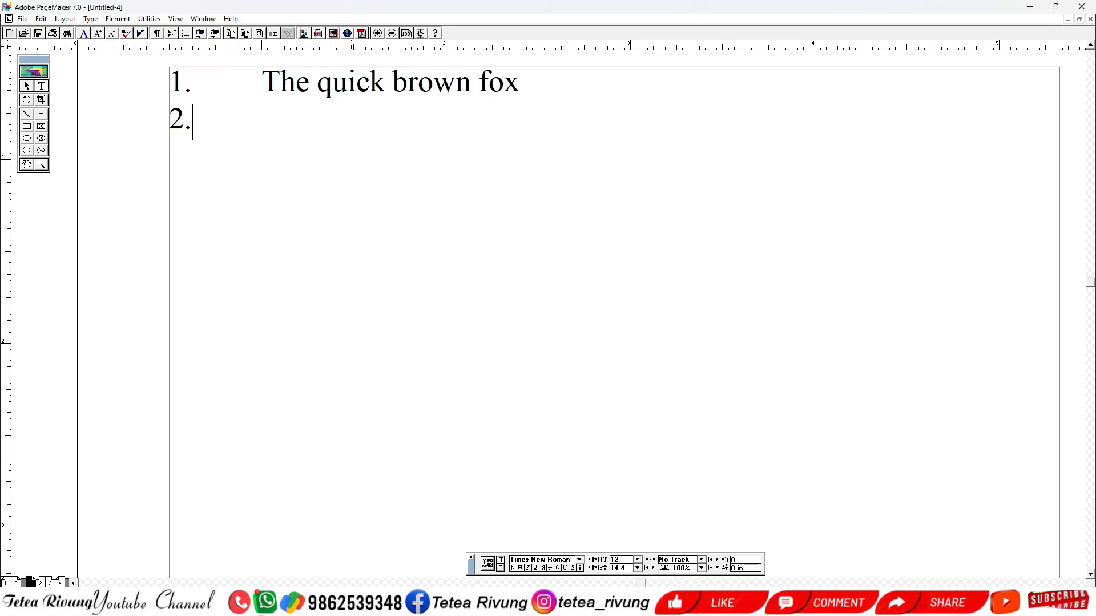
pyautogui.press('Tab')
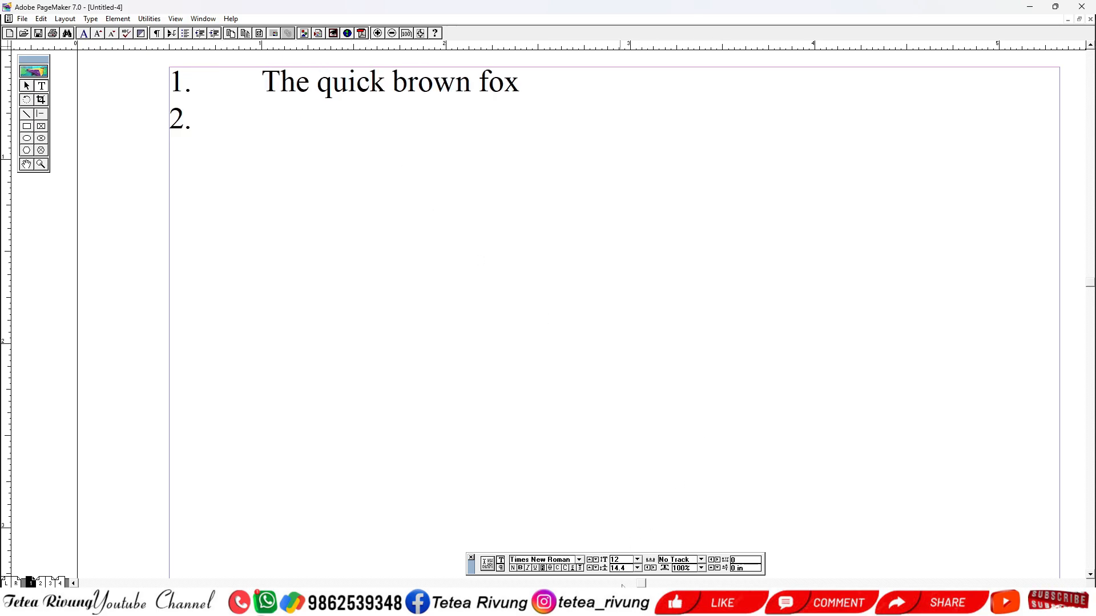
# Step: Copy question 3 from the Acrobat PDF without its number and paste it after "2." in the PageMaker text
pyautogui.hotkey('alt', 'Tab')
pyautogui.click(372, 196)
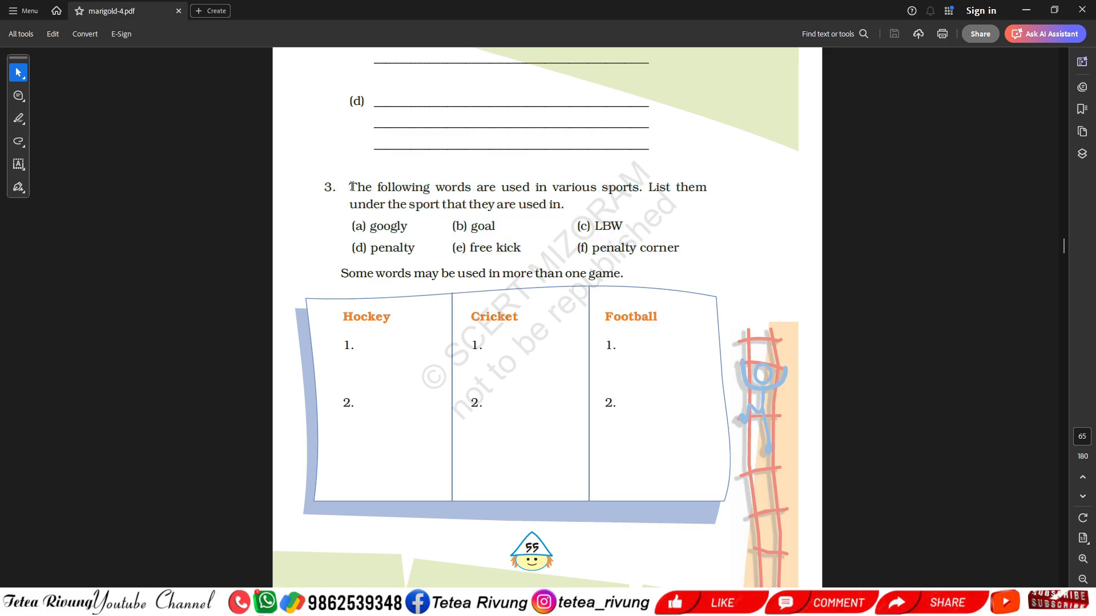
pyautogui.moveTo(352, 185); pyautogui.dragTo(679, 248)
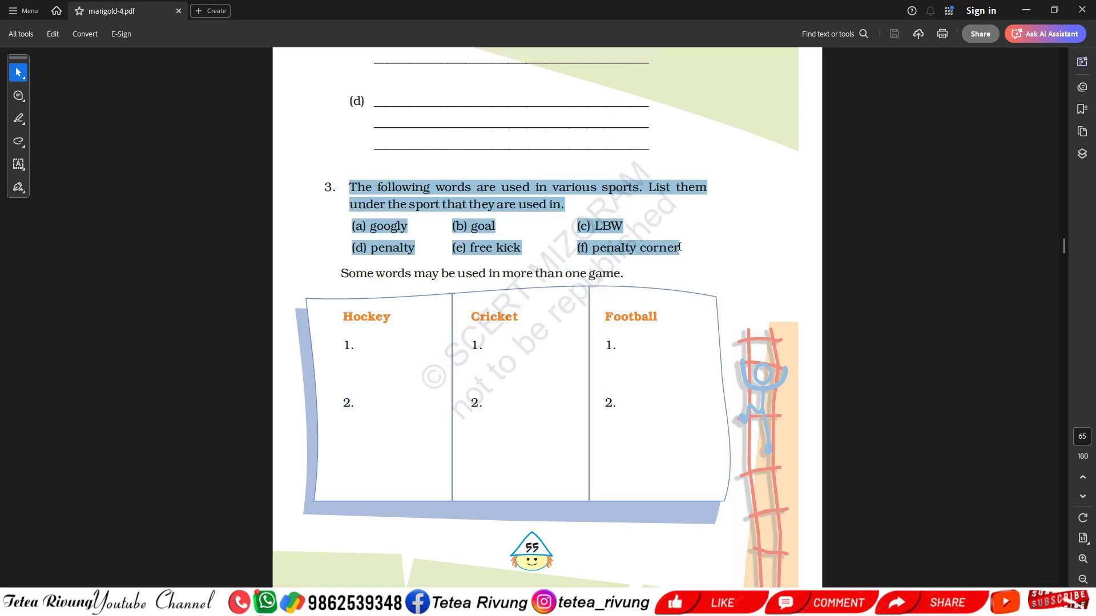
pyautogui.rightClick(628, 247)
pyautogui.click(657, 260)
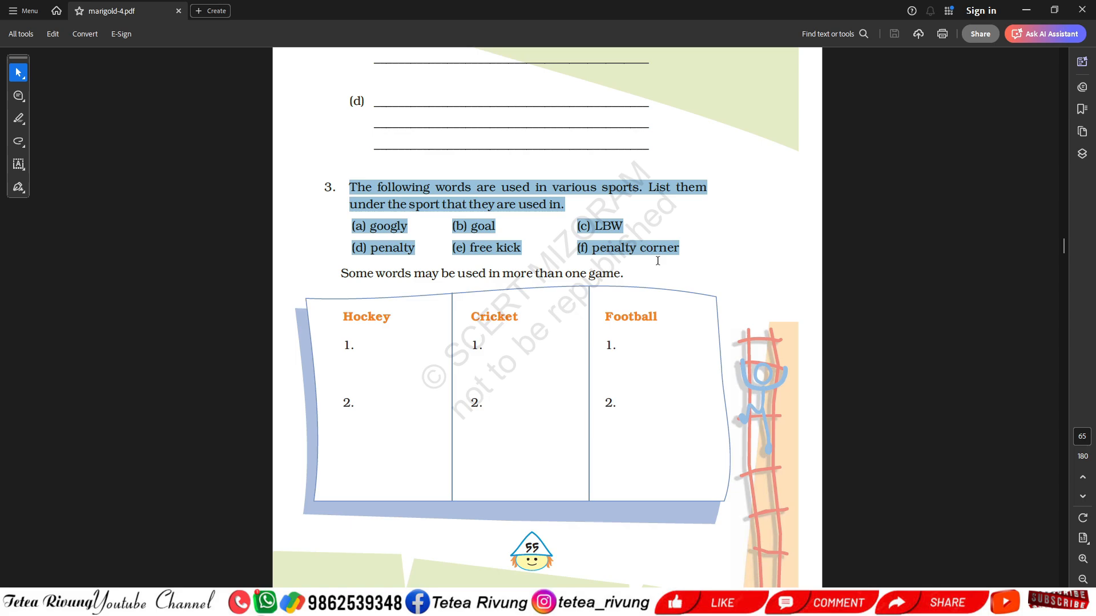
pyautogui.hotkey('alt', 'Tab')
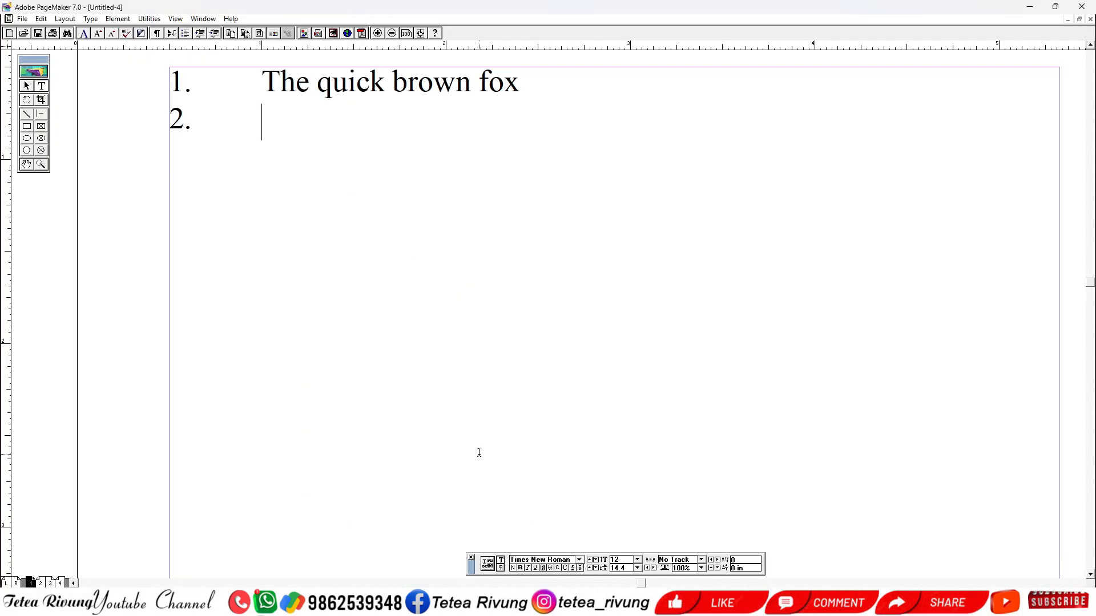
pyautogui.rightClick(280, 122)
pyautogui.click(302, 157)
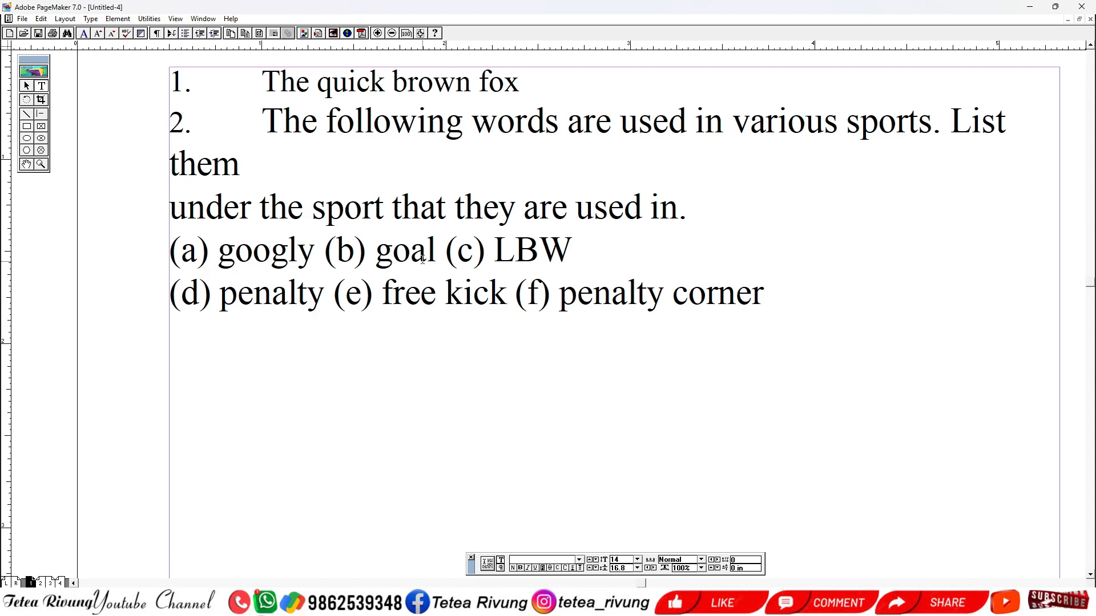
# Step: Compare the font, size and tracking settings of the pasted item 2 text with those of item 1
pyautogui.hotkey('ctrl', '0')
pyautogui.keyDown('ctrl'); pyautogui.click(293, 190); pyautogui.keyUp('ctrl')
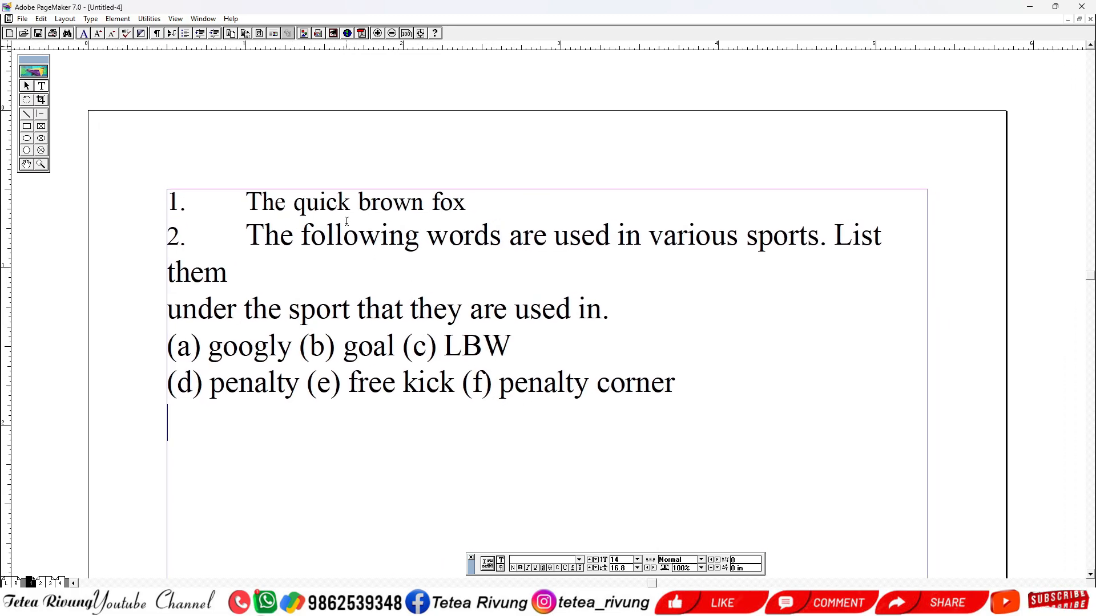
pyautogui.click(361, 239)
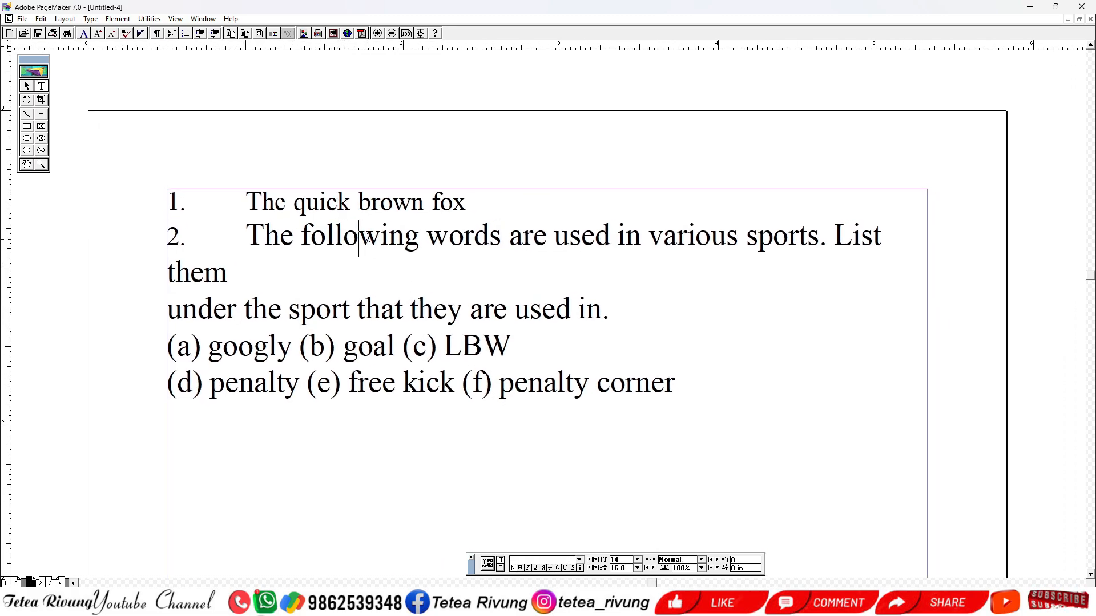
pyautogui.hotkey('alt', 'Tab')
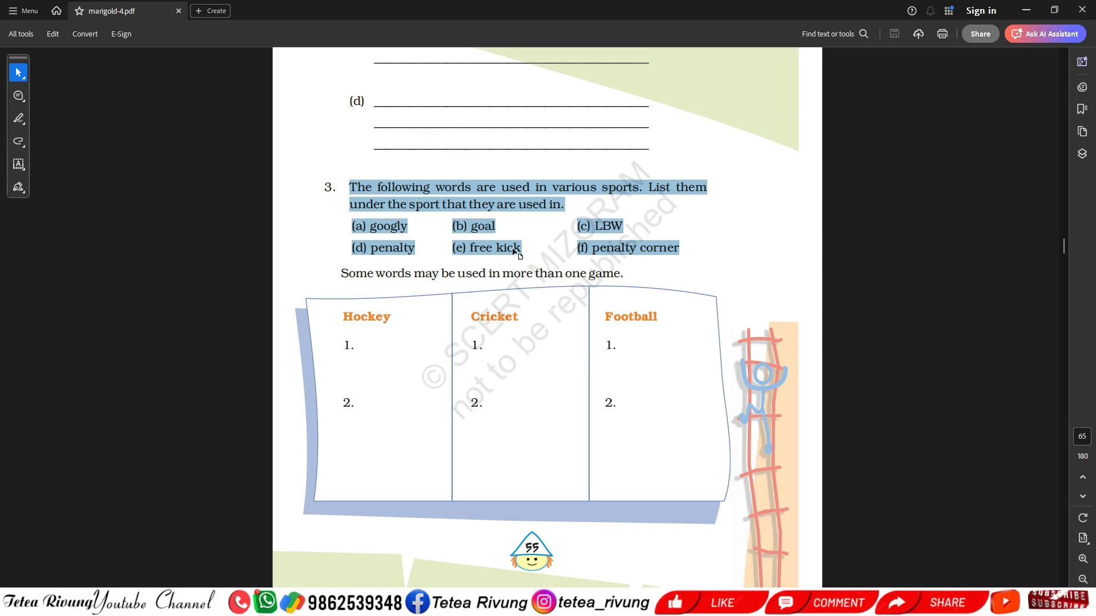
pyautogui.hotkey('alt', 'Tab')
pyautogui.press('Left')
pyautogui.press('Left')
pyautogui.press('Left')
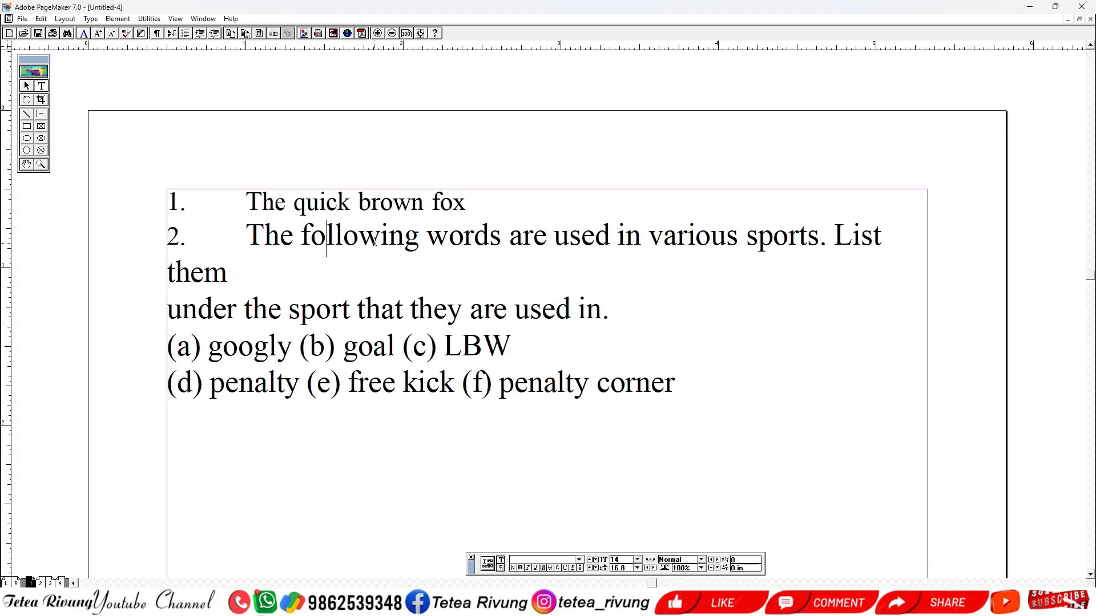
pyautogui.click(369, 203)
pyautogui.click(351, 203)
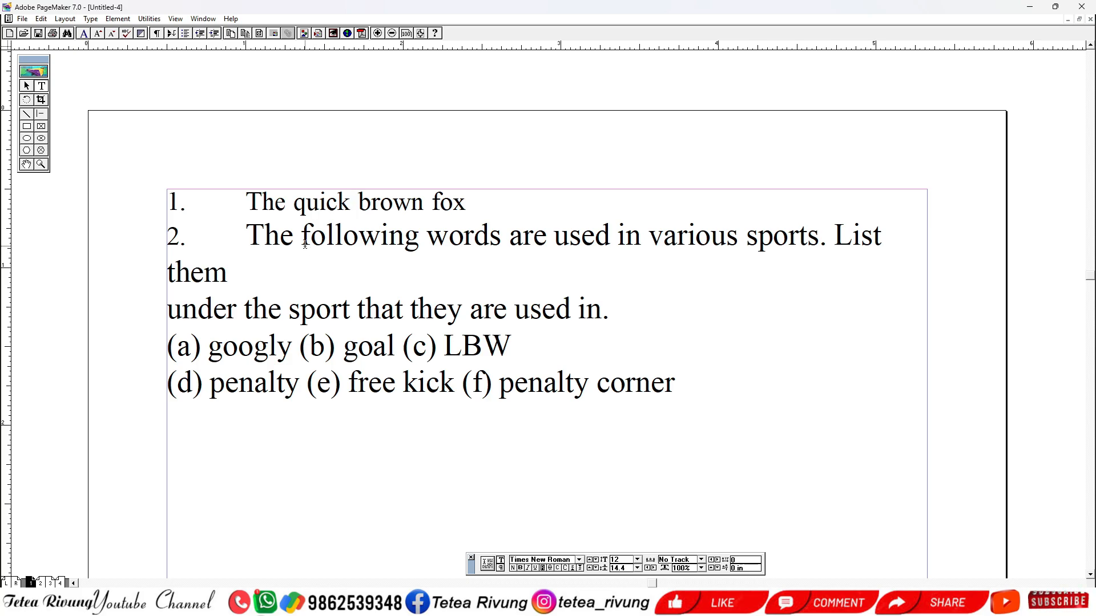
# Step: Delete the pasted question text after "2." and try to reinsert it with Paste Special as Text
pyautogui.click(246, 235)
pyautogui.keyDown('shift'); pyautogui.click(705, 419); pyautogui.keyUp('shift')
pyautogui.press('BackSpace')
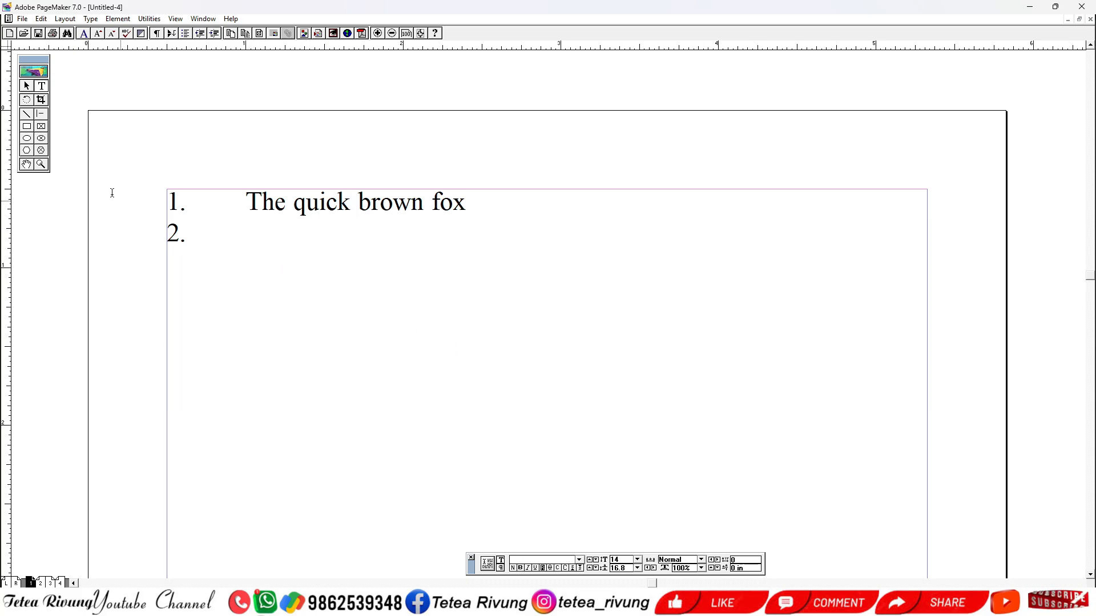
pyautogui.click(41, 19)
pyautogui.click(1, 97)
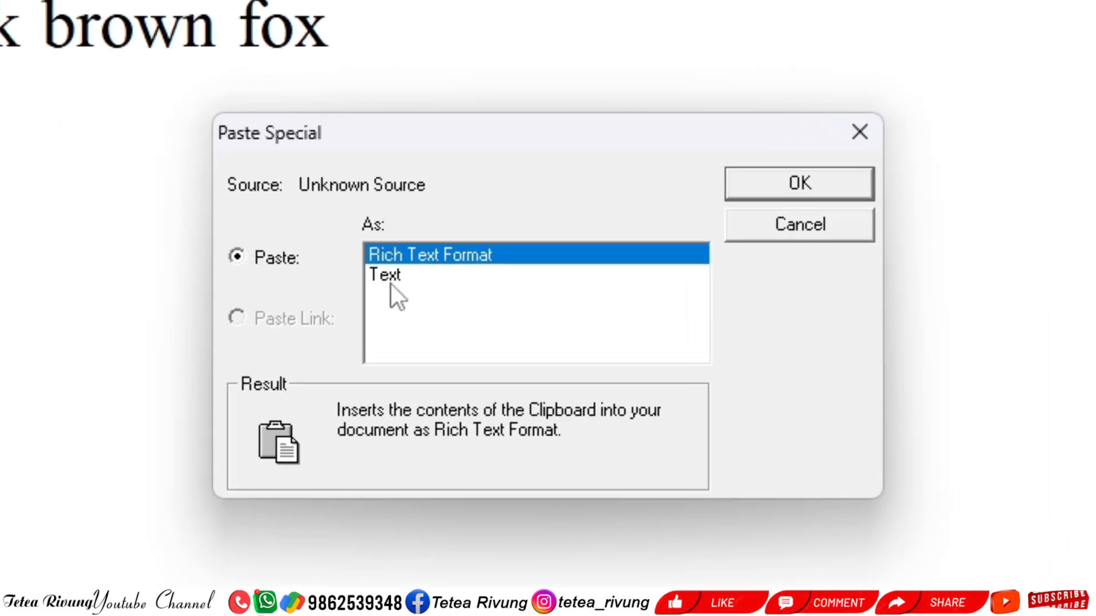
pyautogui.click(398, 275)
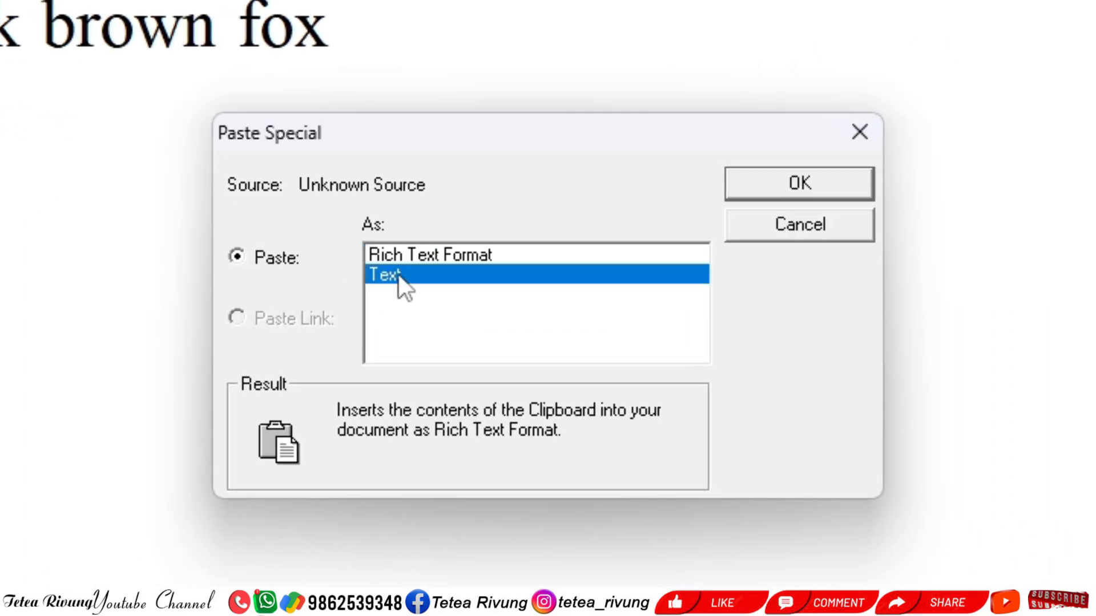
pyautogui.click(488, 254)
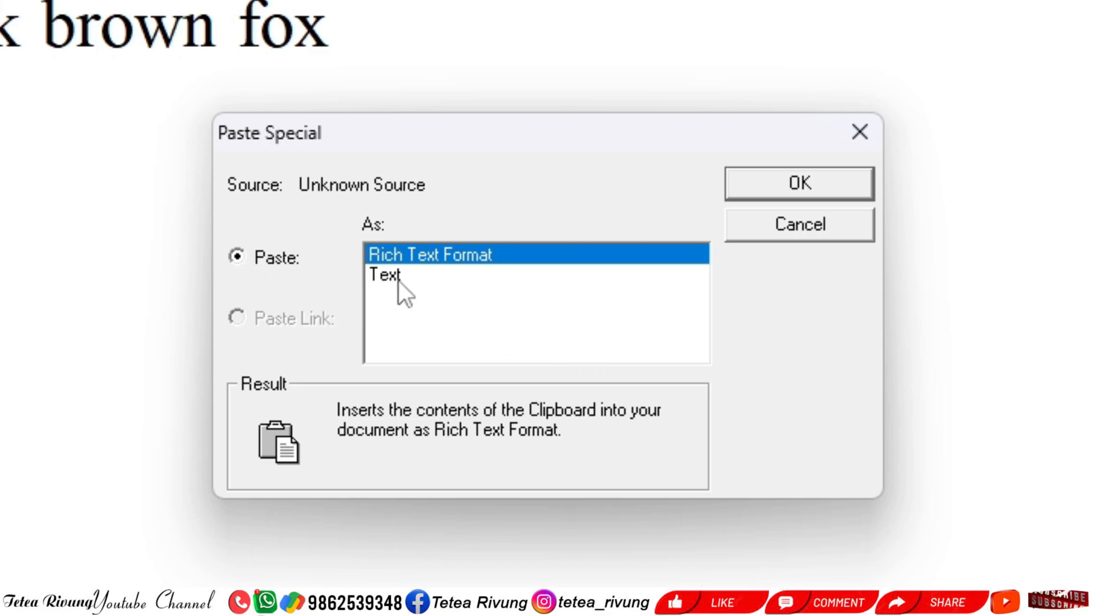
pyautogui.click(398, 276)
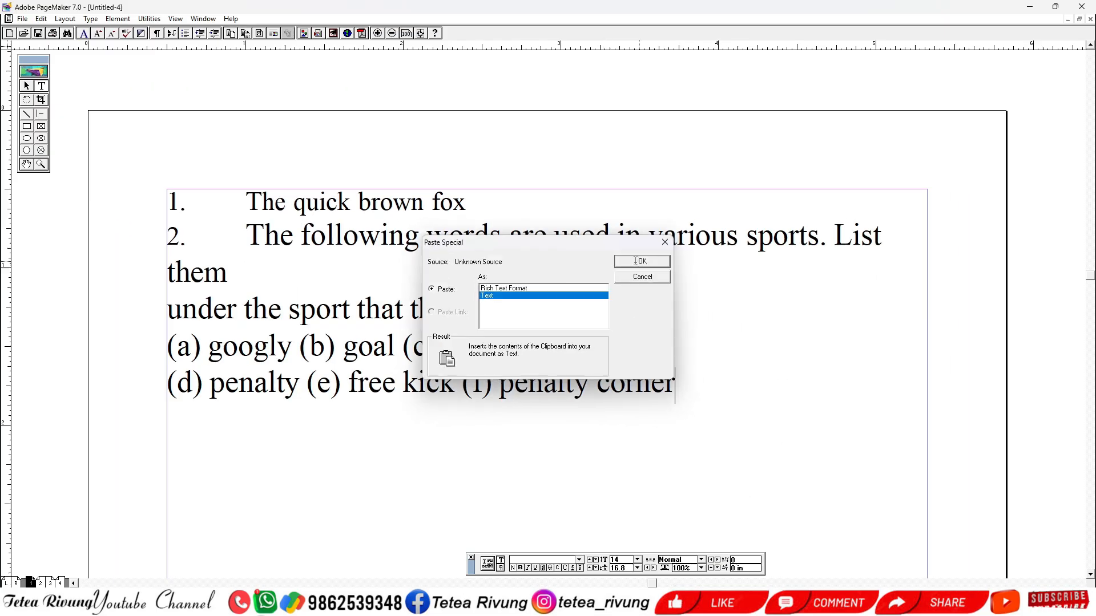
pyautogui.click(636, 261)
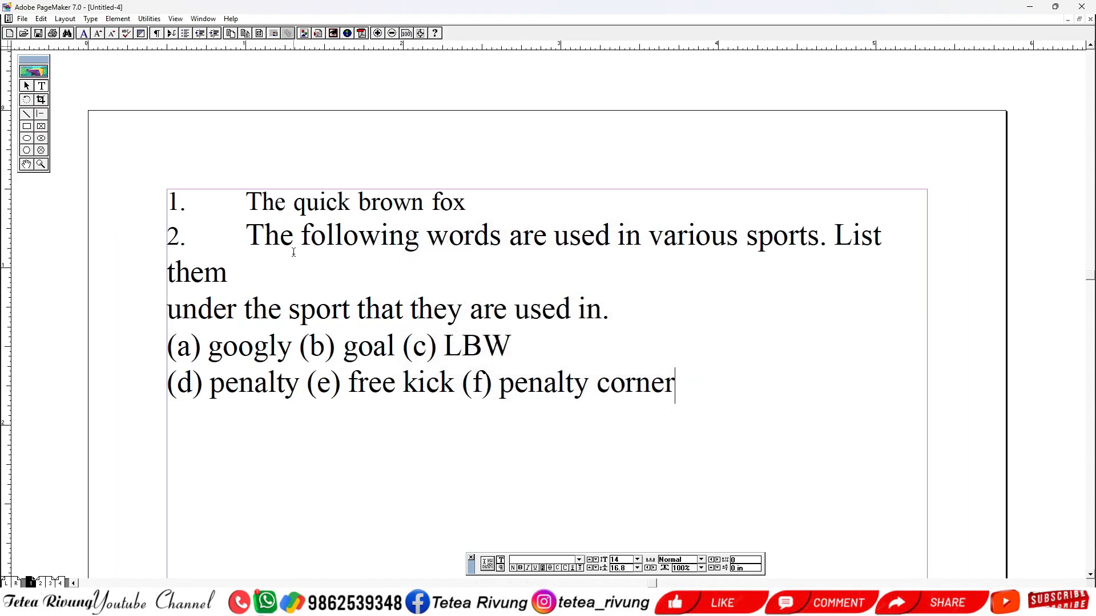
# Step: Copy the item 2 question text, then delete it together with its "2." number so only item 1 remains
pyautogui.click(328, 237)
pyautogui.moveTo(216, 230); pyautogui.dragTo(607, 505)
pyautogui.hotkey('ctrl', 'c')
pyautogui.press('BackSpace')
pyautogui.moveTo(262, 258); pyautogui.dragTo(137, 241)
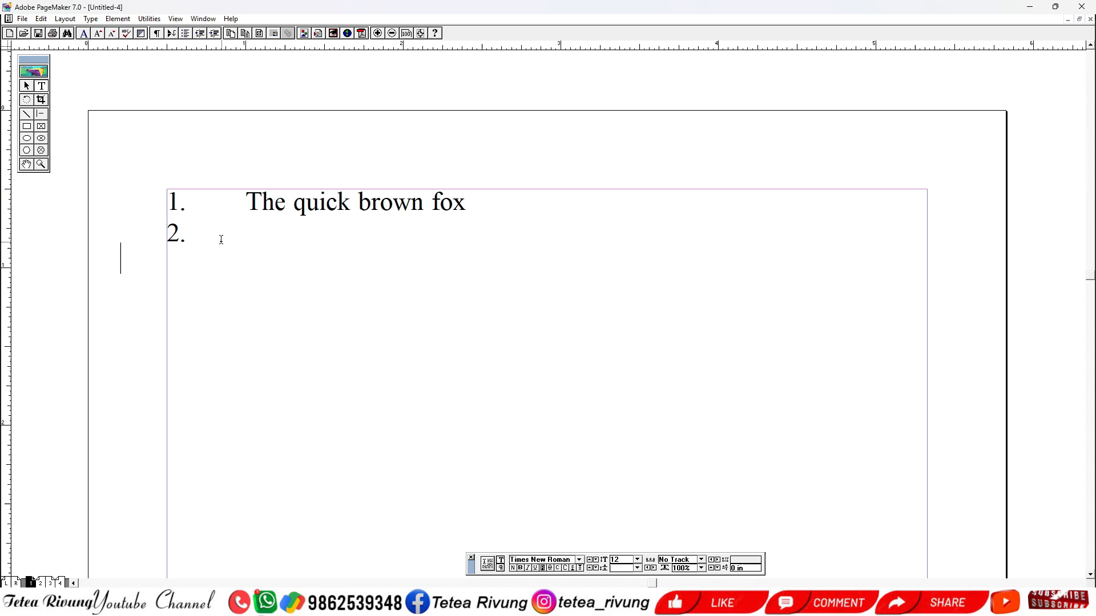
pyautogui.click(221, 238)
pyautogui.press('BackSpace')
pyautogui.press('BackSpace')
pyautogui.press('BackSpace')
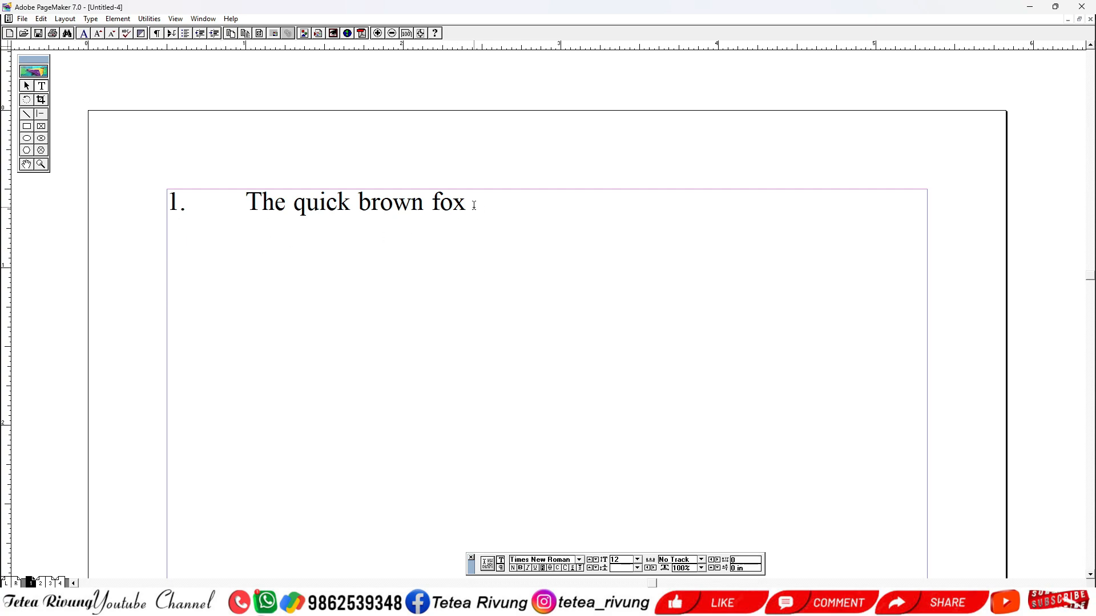
# Step: Start a new line below item 1 with "2." and a tab, and insert the copied question using Paste Special as Text
pyautogui.press('Return')
pyautogui.write('2.')
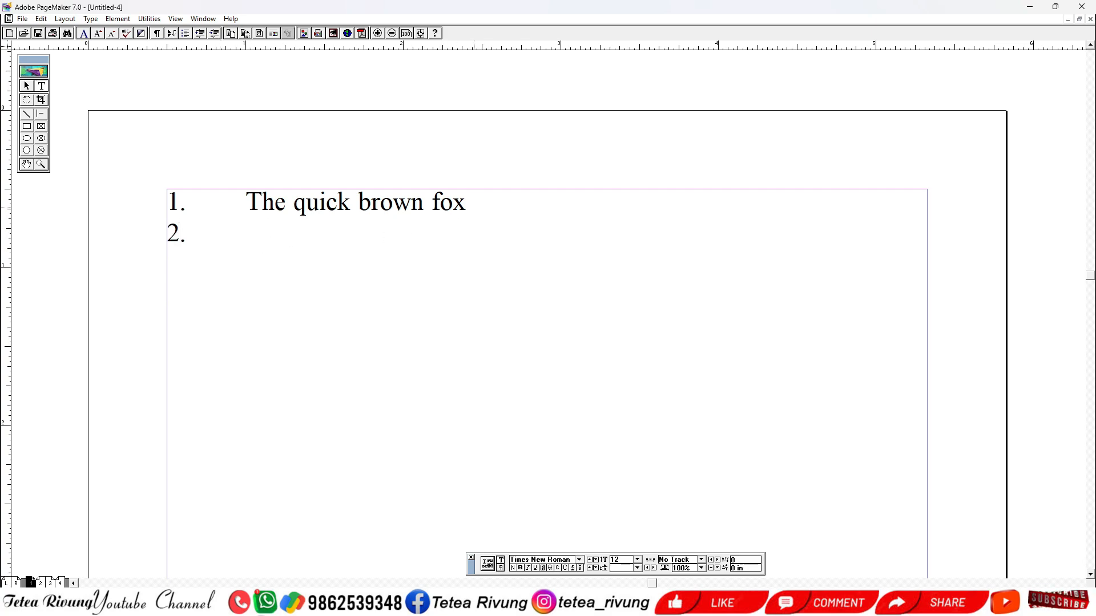
pyautogui.press('Tab')
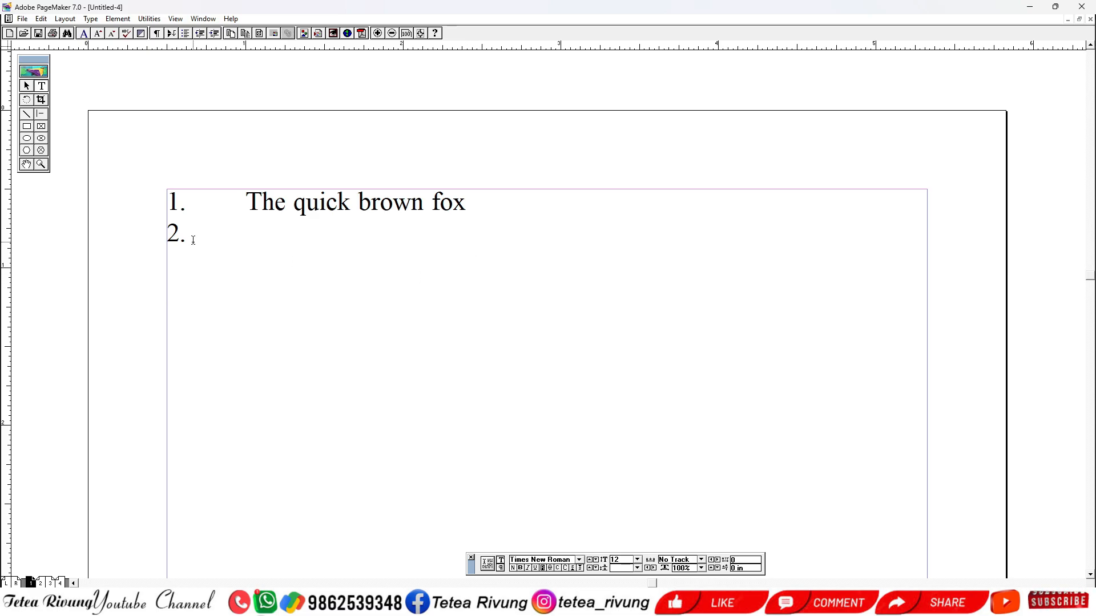
pyautogui.click(41, 19)
pyautogui.click(63, 146)
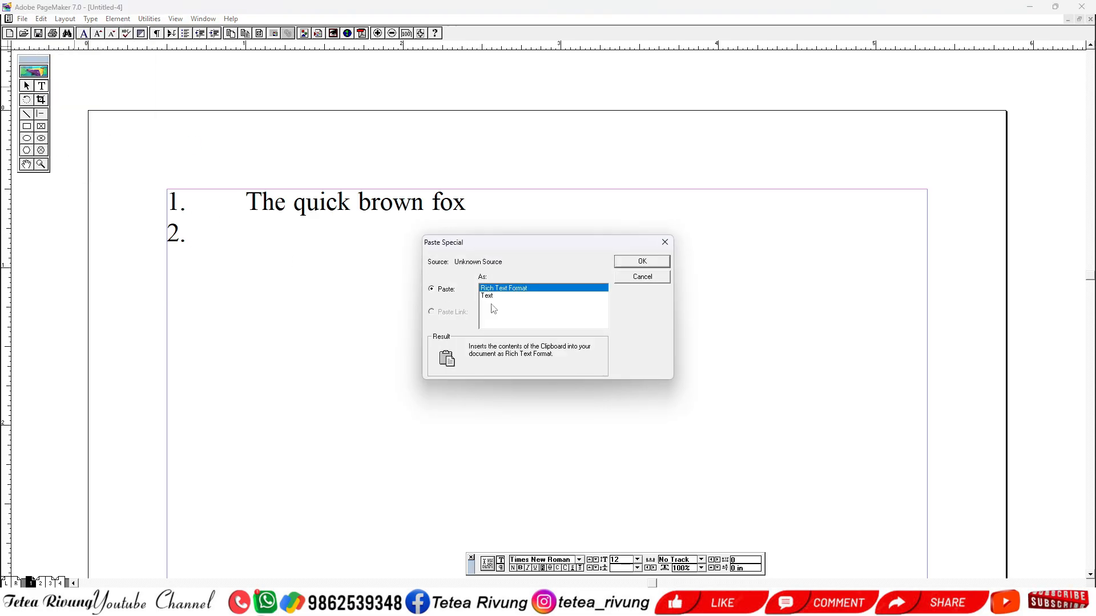
pyautogui.click(494, 296)
pyautogui.doubleClick(495, 298)
# Step: Check the font, size and tracking settings at several places in the item 2 text
pyautogui.click(330, 259)
pyautogui.click(373, 265)
pyautogui.click(329, 239)
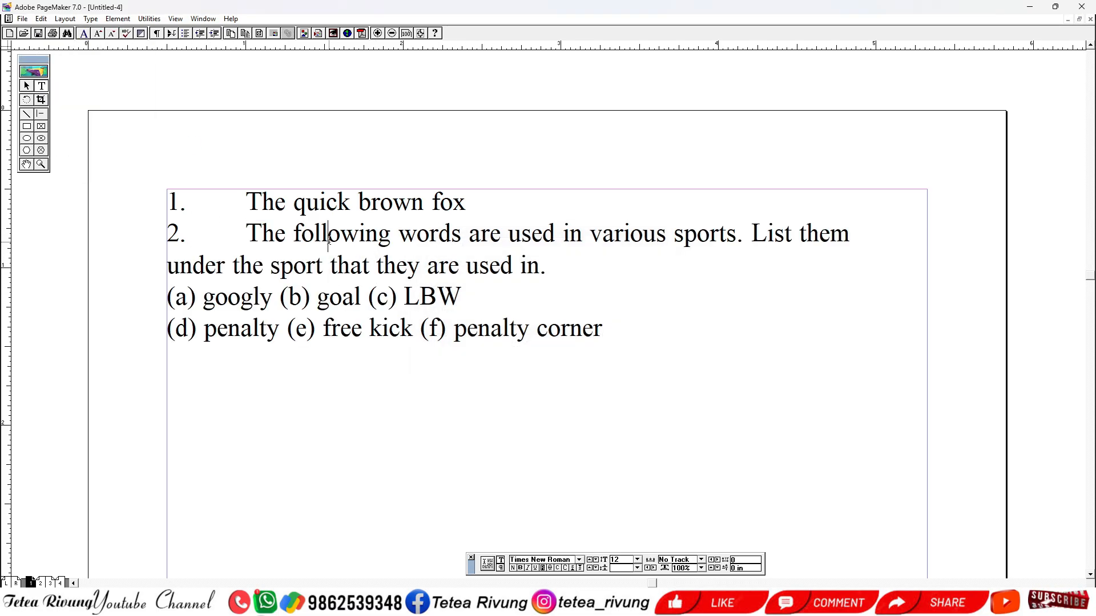
pyautogui.click(322, 239)
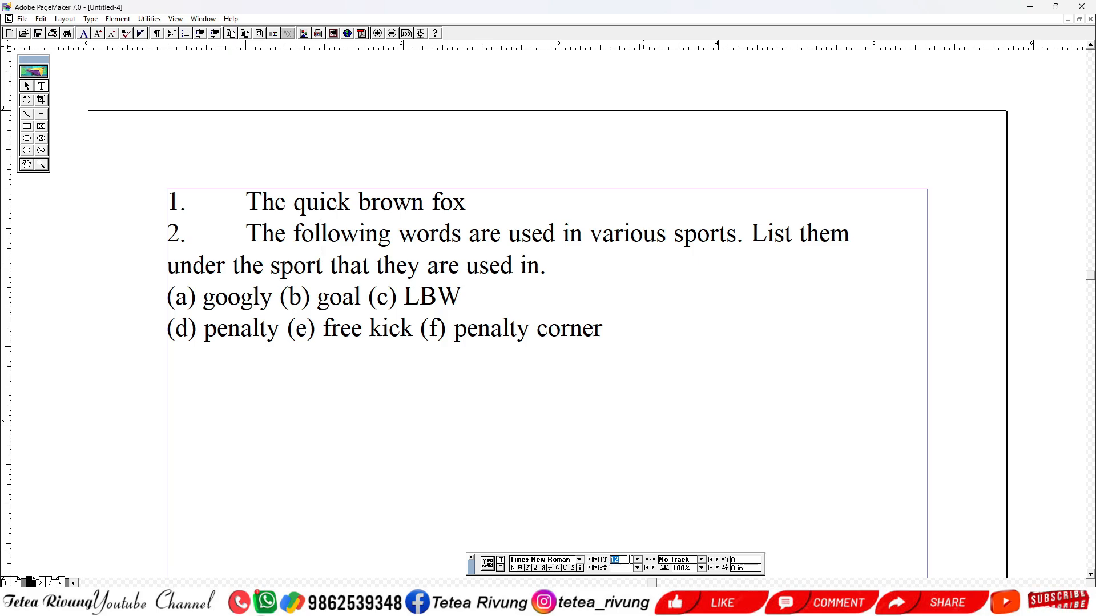
pyautogui.doubleClick(628, 561)
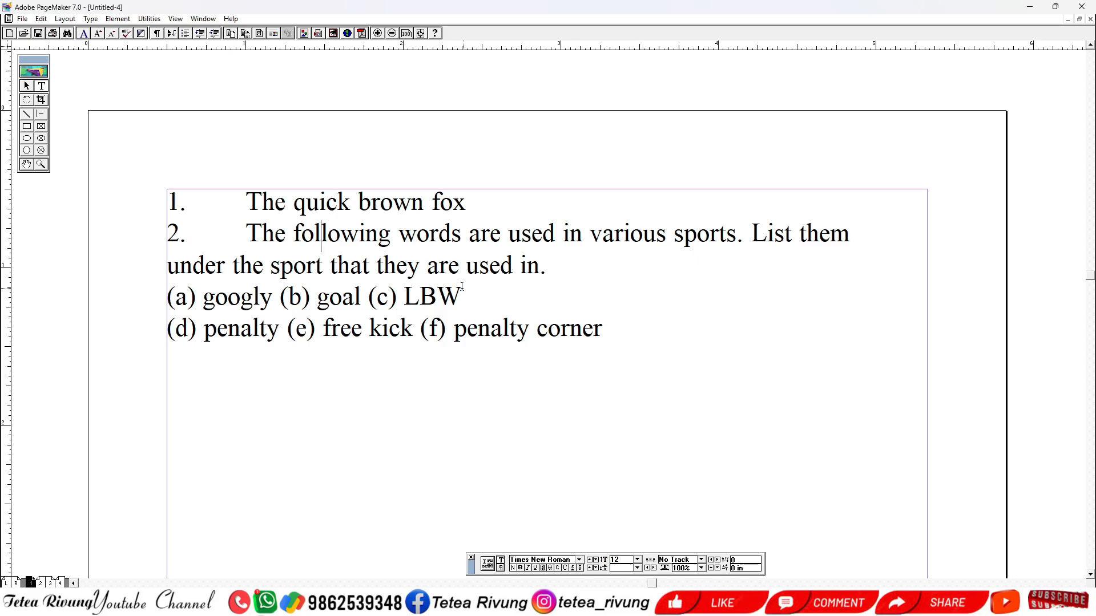
pyautogui.click(488, 266)
pyautogui.click(520, 265)
pyautogui.click(427, 265)
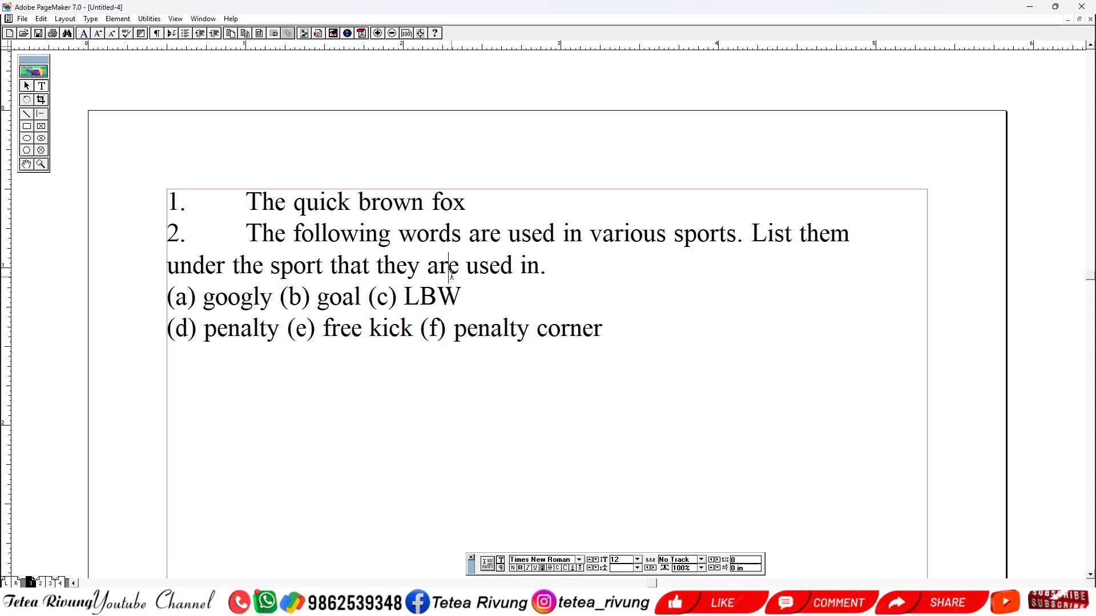
pyautogui.click(384, 265)
pyautogui.click(470, 328)
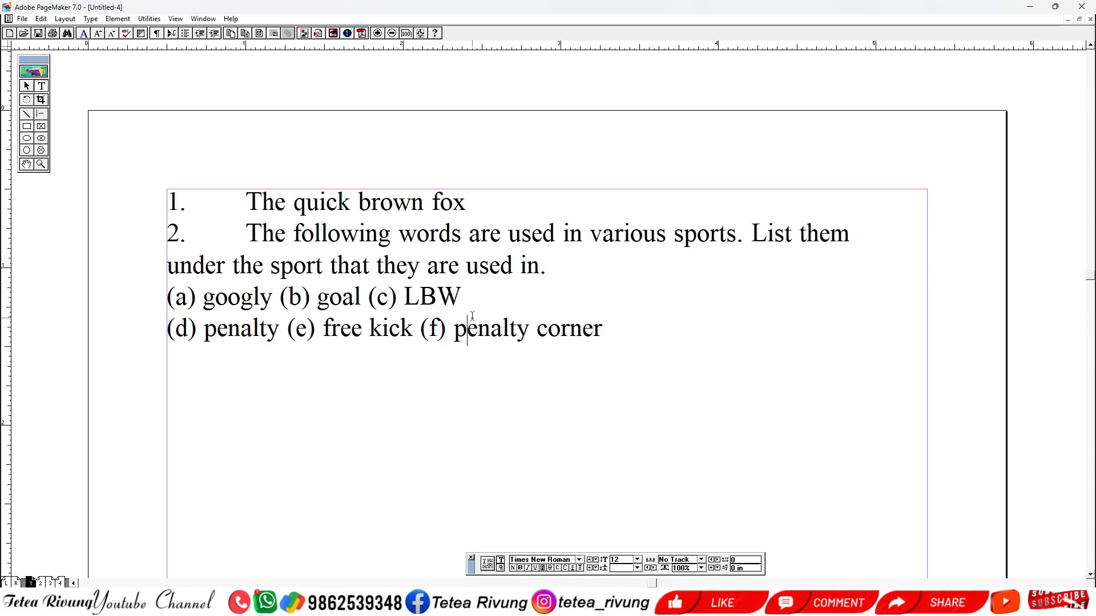
# Step: Switch to the Acrobat PDF, go to the "A Puppet head" page and try to select Method step 1 with its number
pyautogui.hotkey('alt', 'Tab')
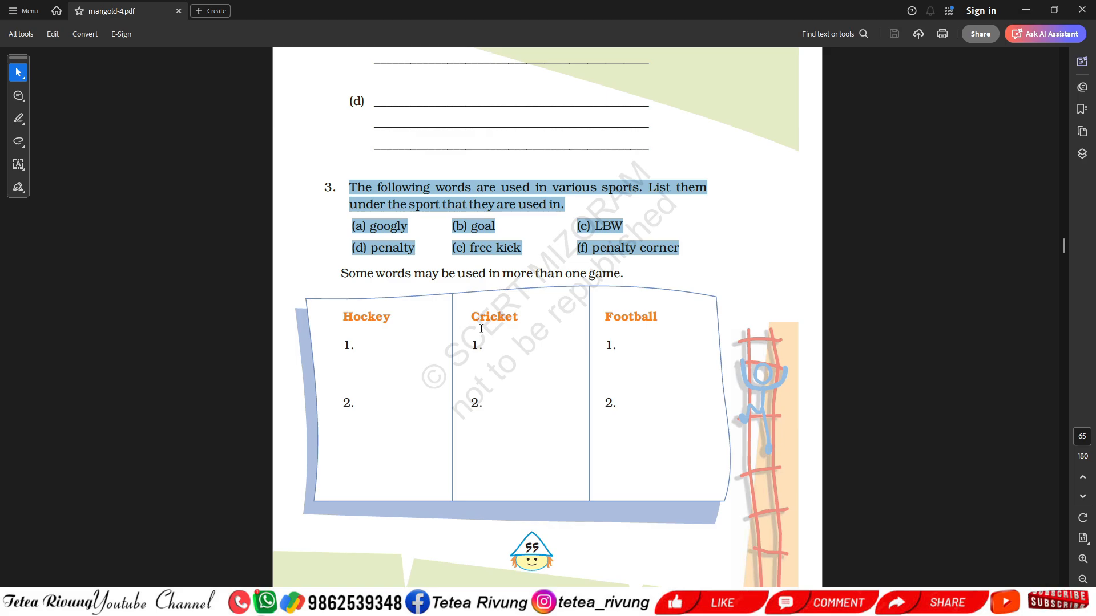
pyautogui.scroll(-12, 562, 372)
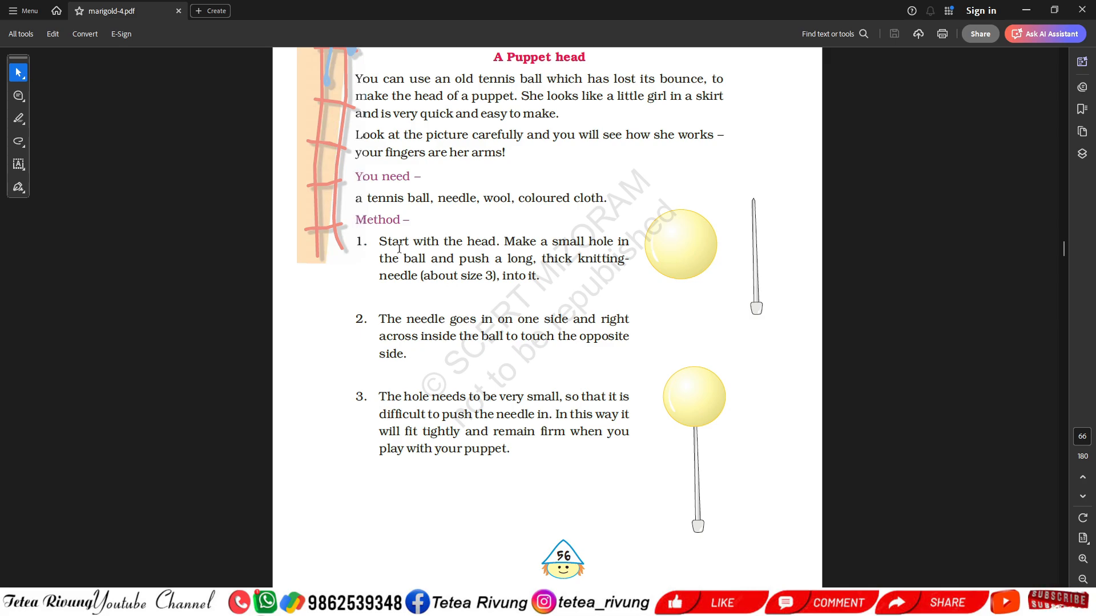
pyautogui.moveTo(359, 241); pyautogui.dragTo(536, 318)
pyautogui.click(507, 284)
pyautogui.moveTo(357, 241); pyautogui.dragTo(563, 359)
pyautogui.click(542, 294)
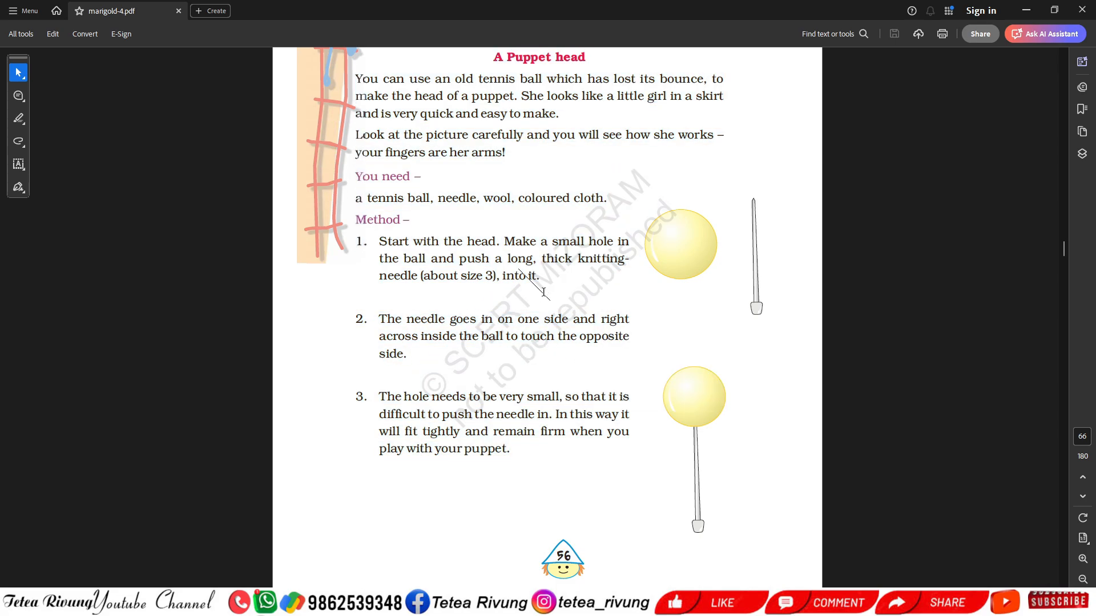
# Step: Examine how the diagonal watermark text across the Method steps gets selected
pyautogui.moveTo(543, 295); pyautogui.dragTo(619, 227)
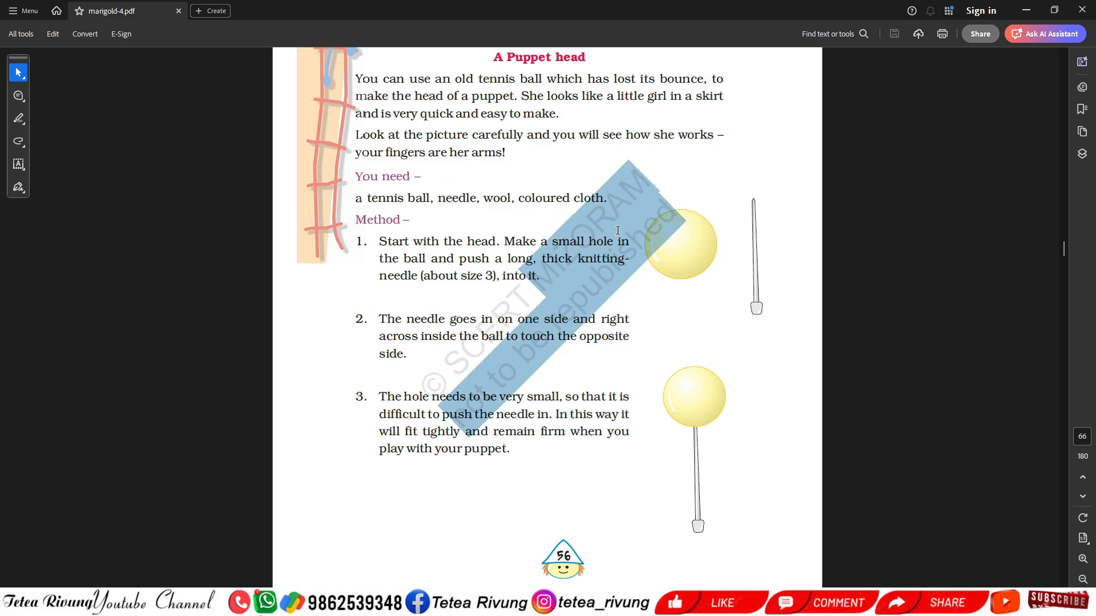
pyautogui.click(449, 378)
pyautogui.moveTo(431, 380)
pyautogui.mouseDown()
pyautogui.moveTo(645, 205)
pyautogui.moveTo(624, 243)
pyautogui.moveTo(640, 215)
pyautogui.moveTo(641, 234)
pyautogui.mouseUp()
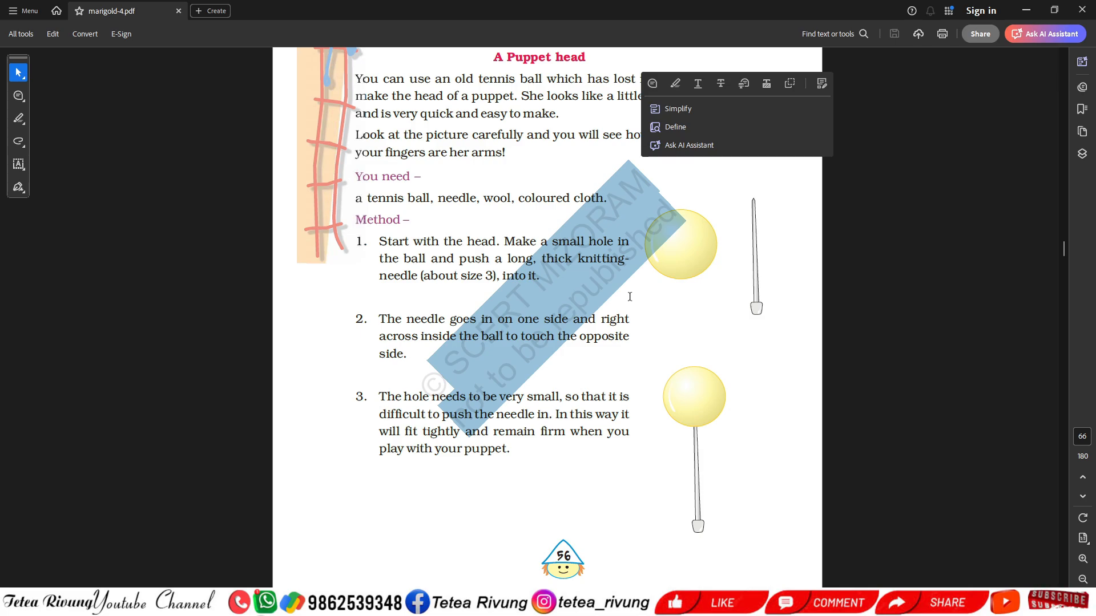
pyautogui.click(566, 289)
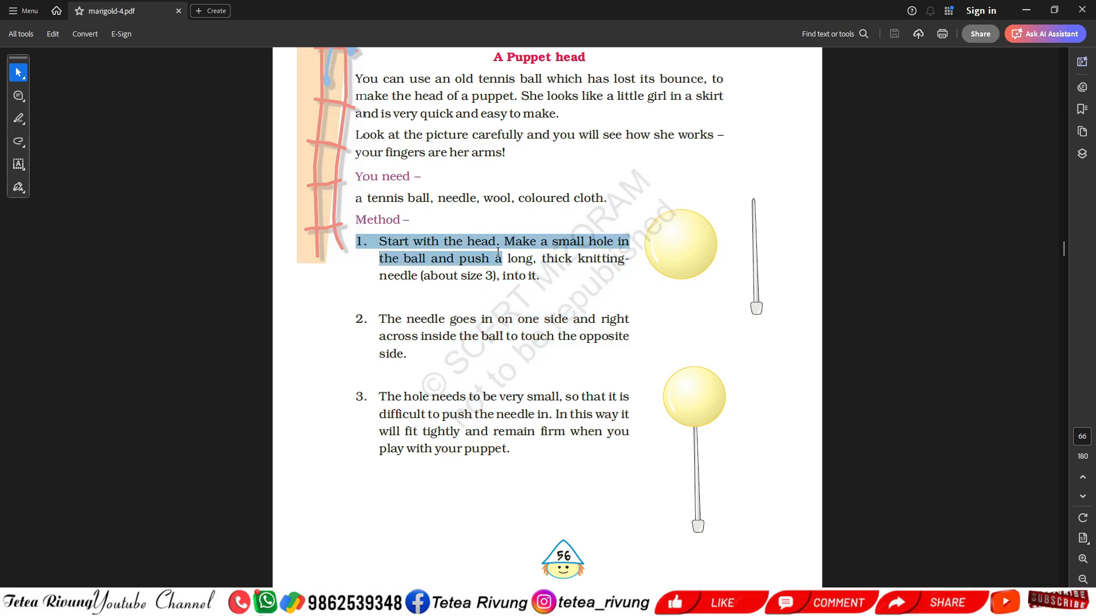
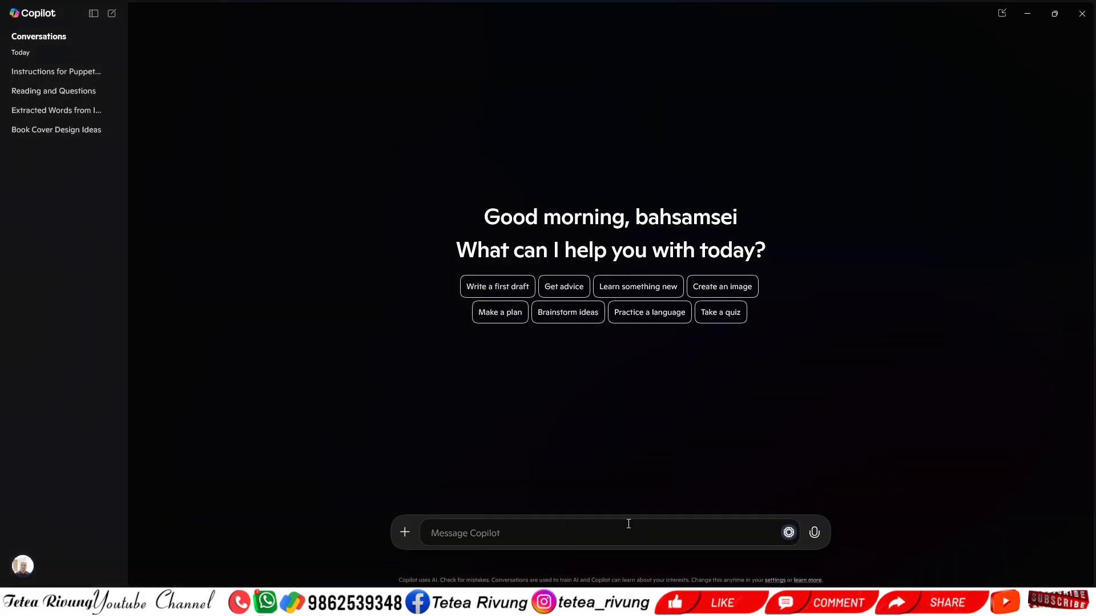
# Step: In Copilot, attach a screenshot of Method steps 1 to 3 from the PDF page to a new message
pyautogui.click(211, 505)
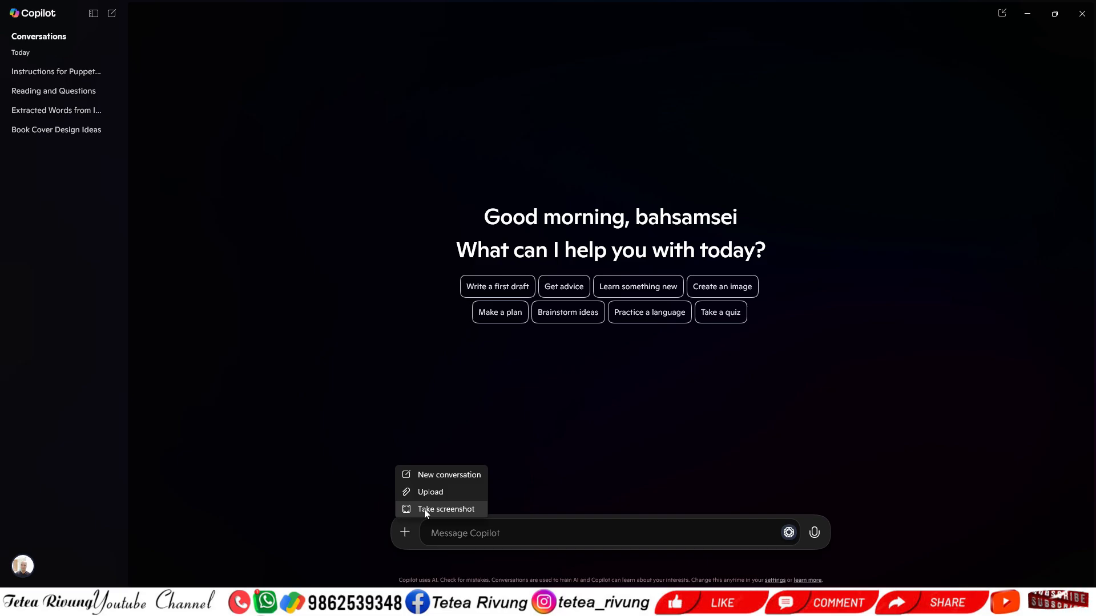
pyautogui.click(425, 509)
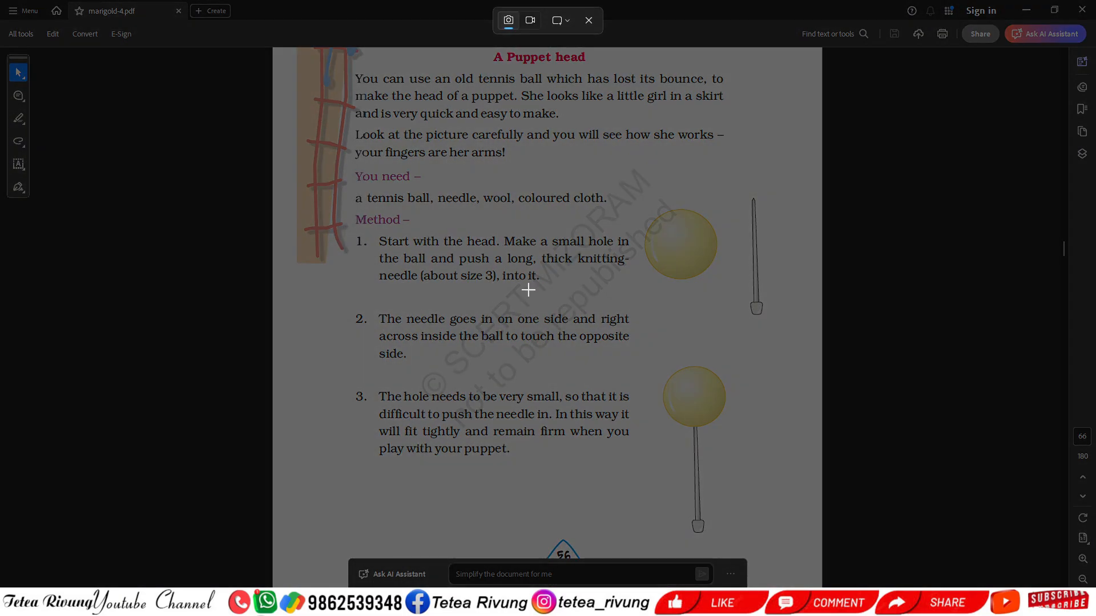
pyautogui.moveTo(344, 232); pyautogui.dragTo(644, 467)
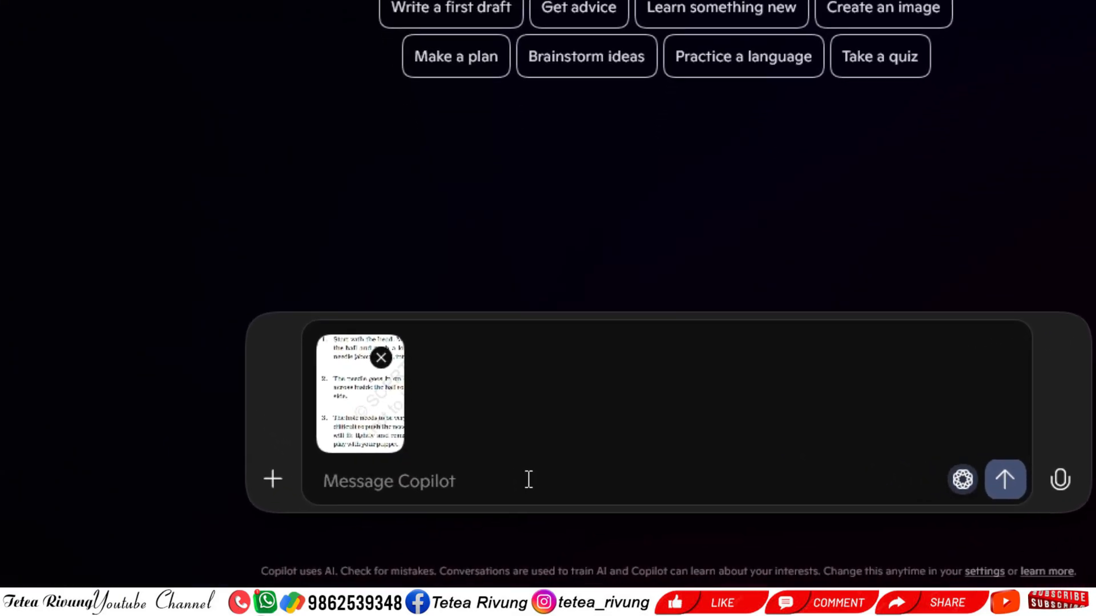
# Step: Send the screenshot to Copilot with the prompt "Write the words"
pyautogui.write('W')
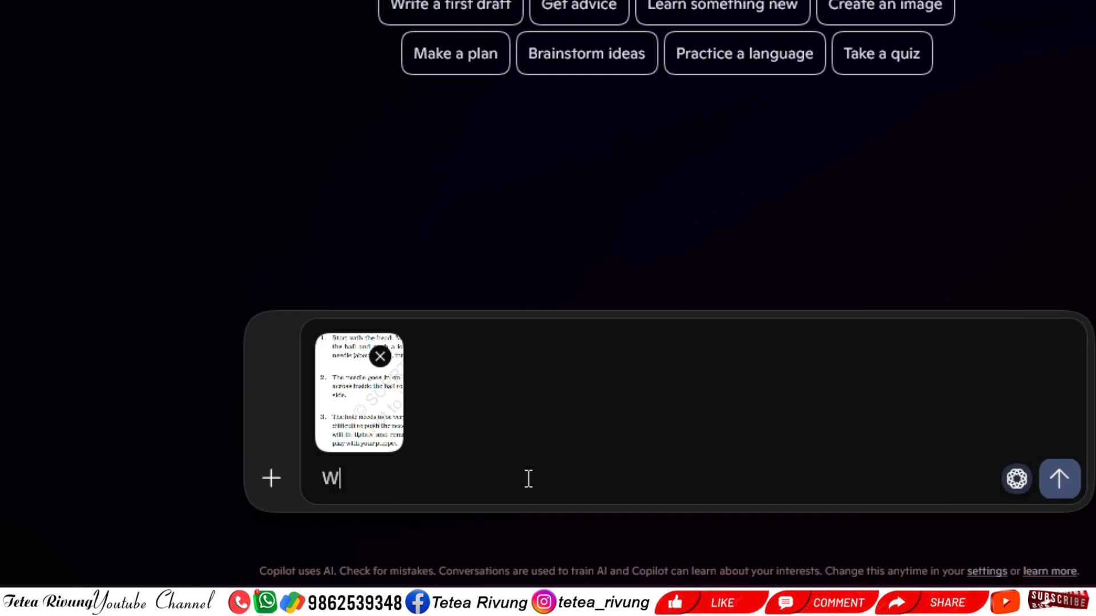
pyautogui.write('rite the ')
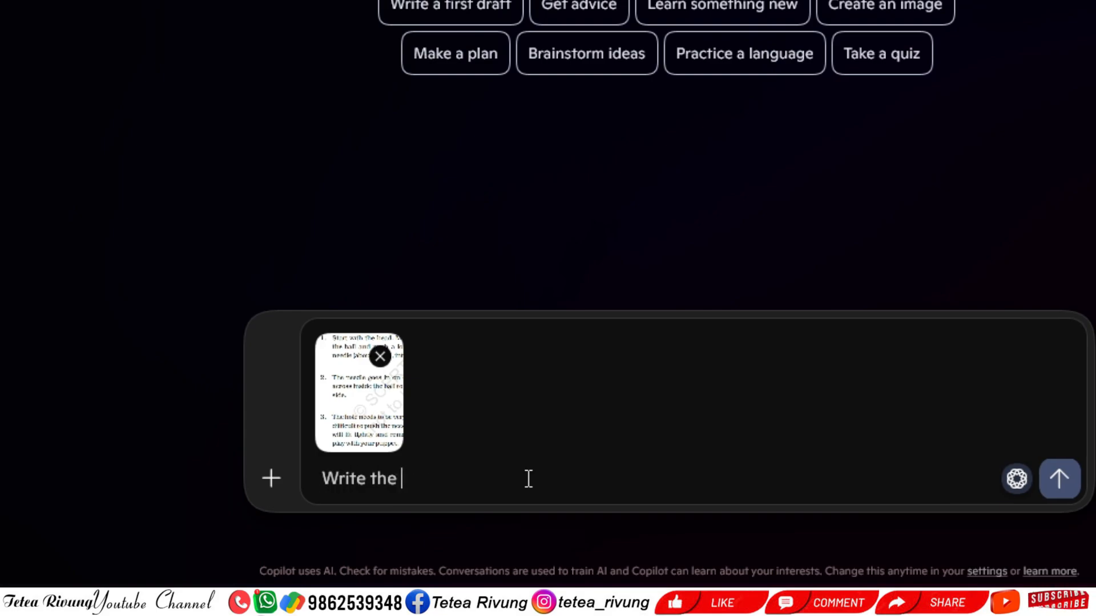
pyautogui.write('words')
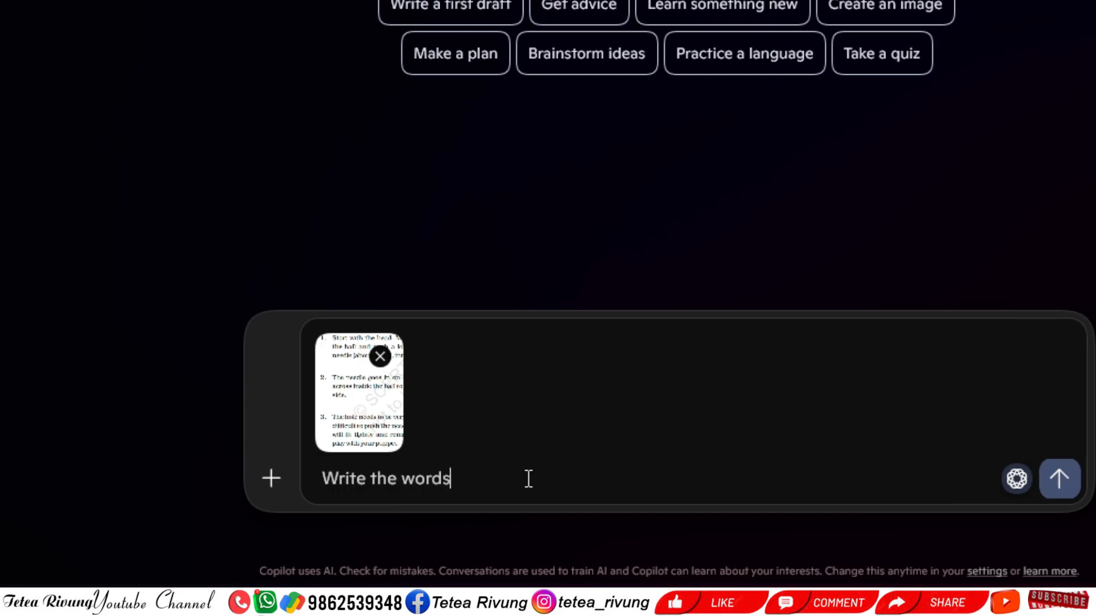
pyautogui.press('Return')
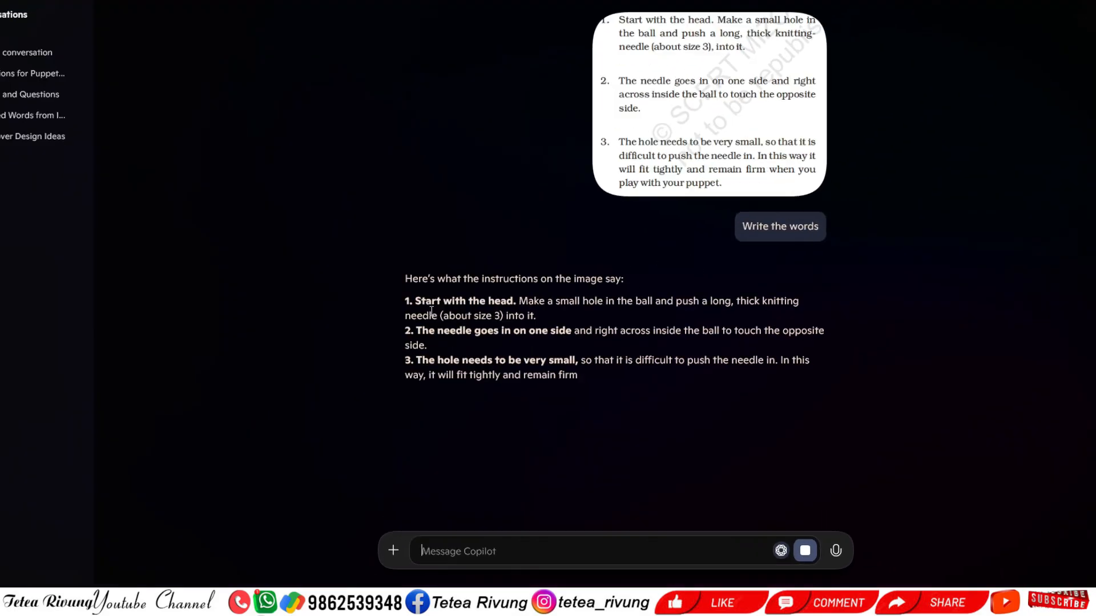
# Step: Copy the three numbered instructions from Copilot's reply, leaving out its introduction and closing question
pyautogui.moveTo(406, 300); pyautogui.dragTo(536, 316)
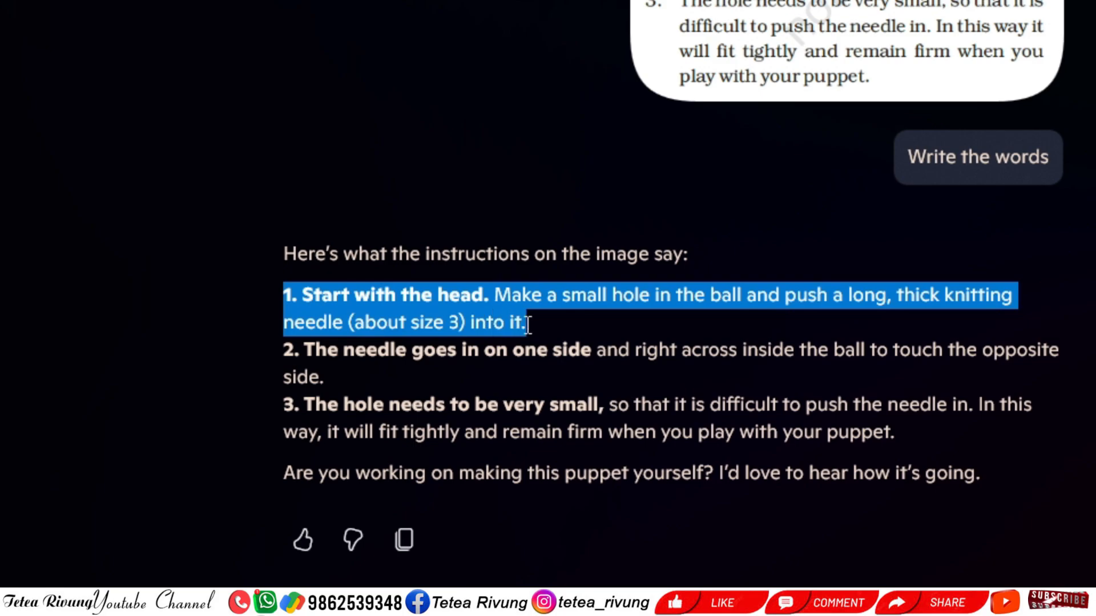
pyautogui.click(293, 320)
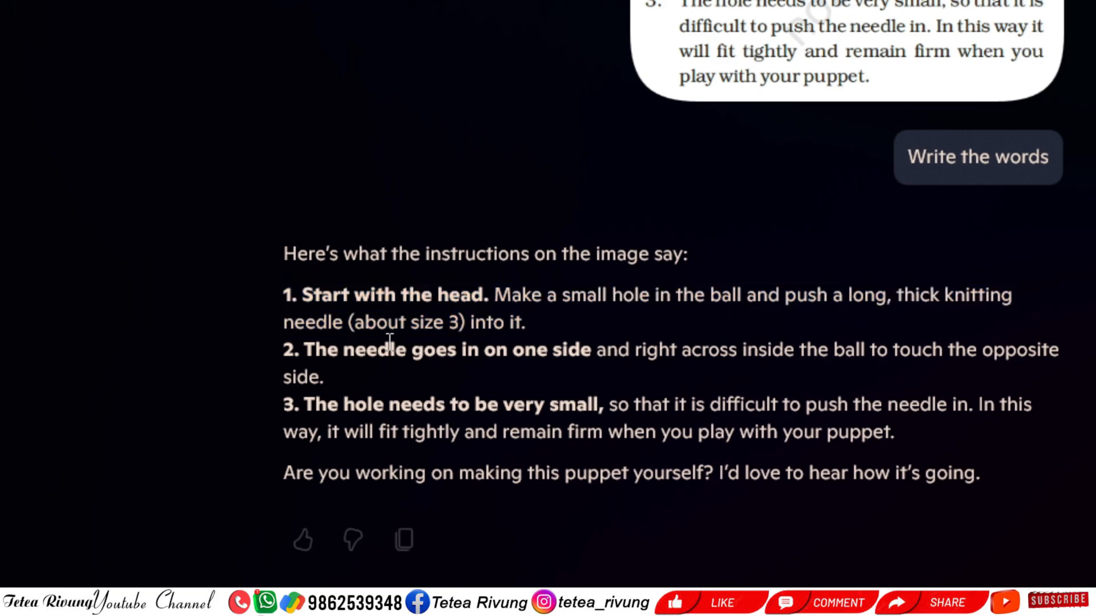
pyautogui.moveTo(284, 294); pyautogui.dragTo(912, 434)
pyautogui.rightClick(787, 429)
pyautogui.click(856, 453)
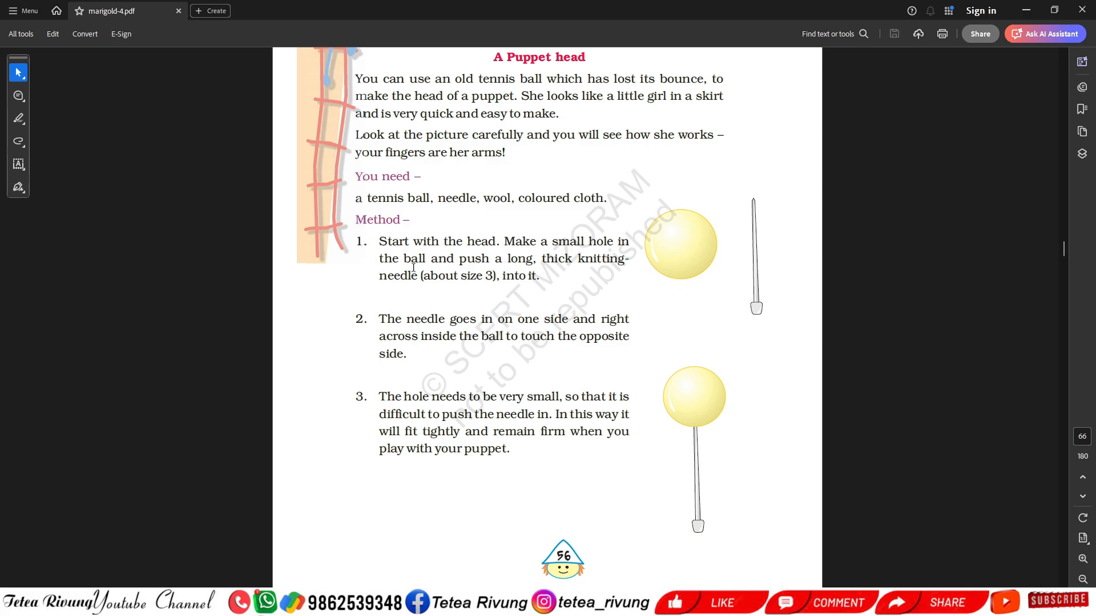
# Step: Return to the Acrobat PDF and try again to select the text of Method step 1
pyautogui.moveTo(381, 240); pyautogui.dragTo(490, 277)
pyautogui.click(495, 285)
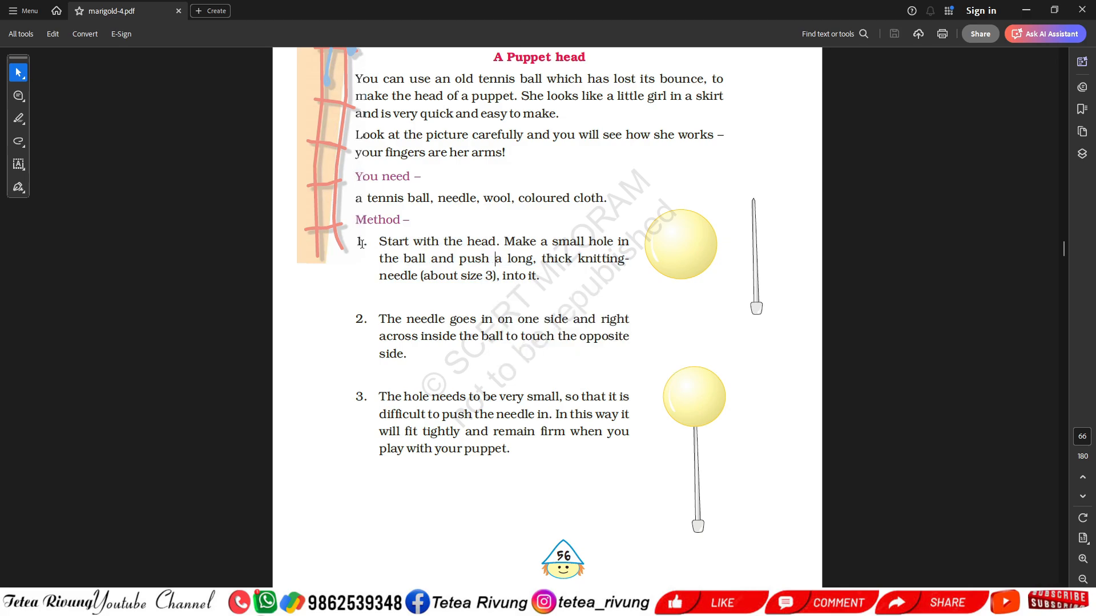
pyautogui.moveTo(358, 240); pyautogui.dragTo(589, 294)
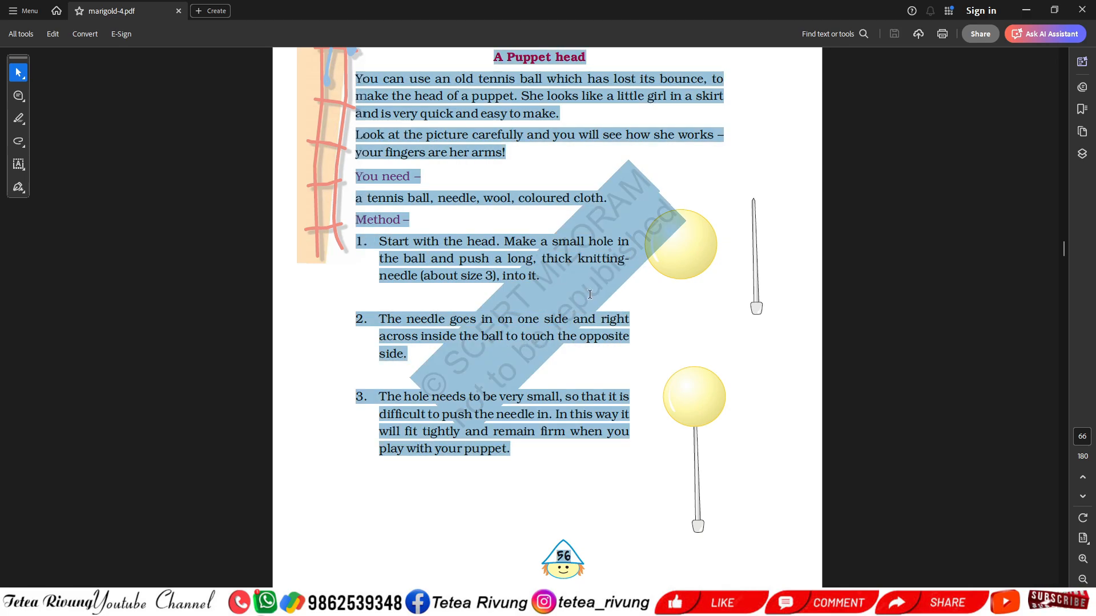
# Step: Close Copilot and view the photo IMG_20250603_110641 of the puppet instructions from the desktop
pyautogui.click(647, 304)
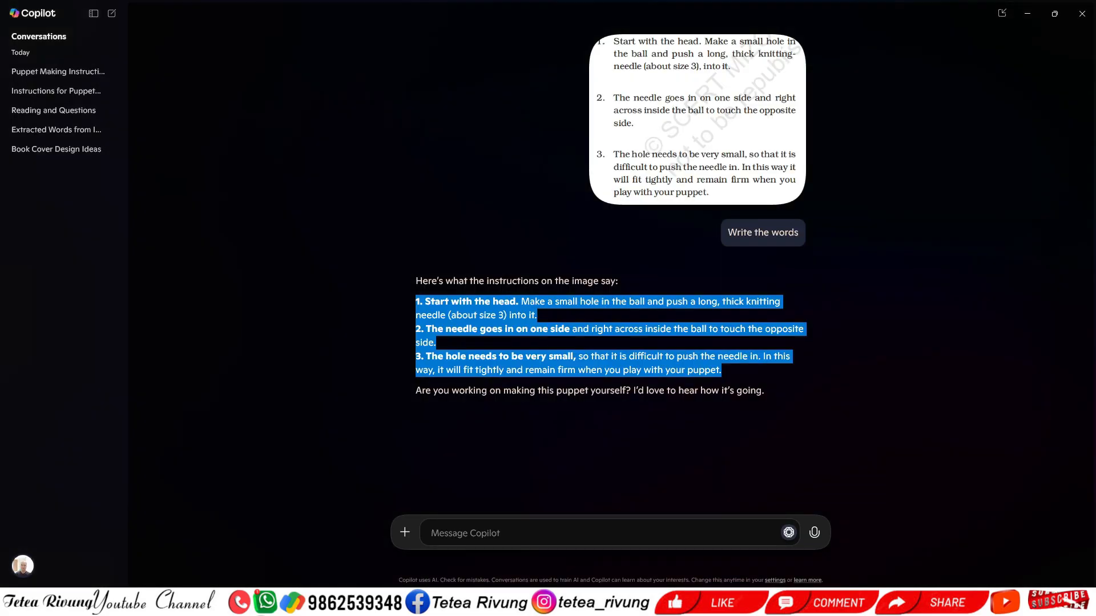
pyautogui.click(1081, 13)
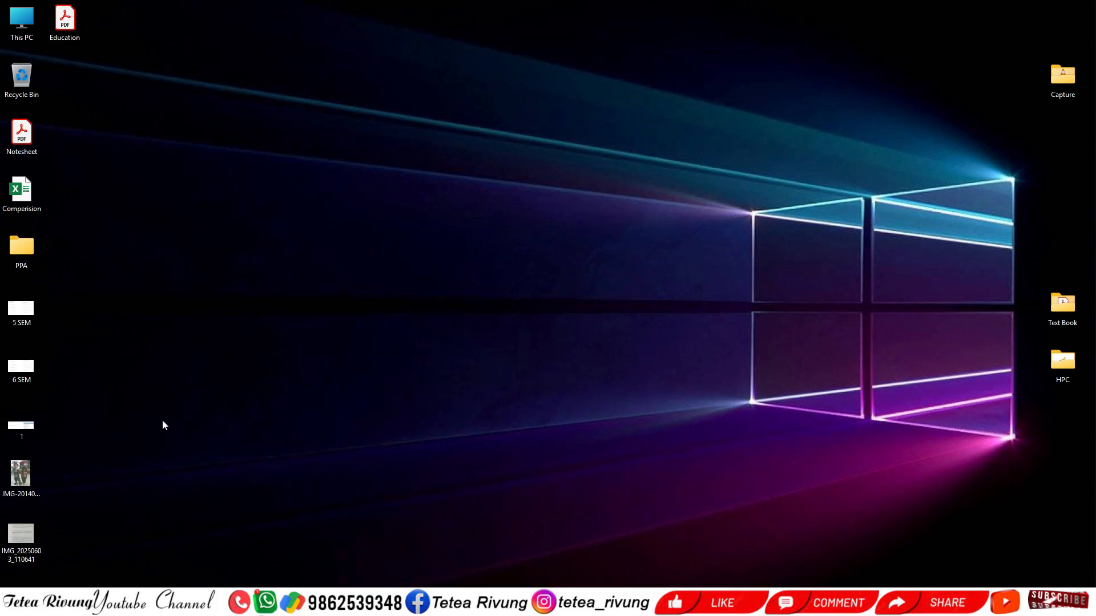
pyautogui.doubleClick(21, 536)
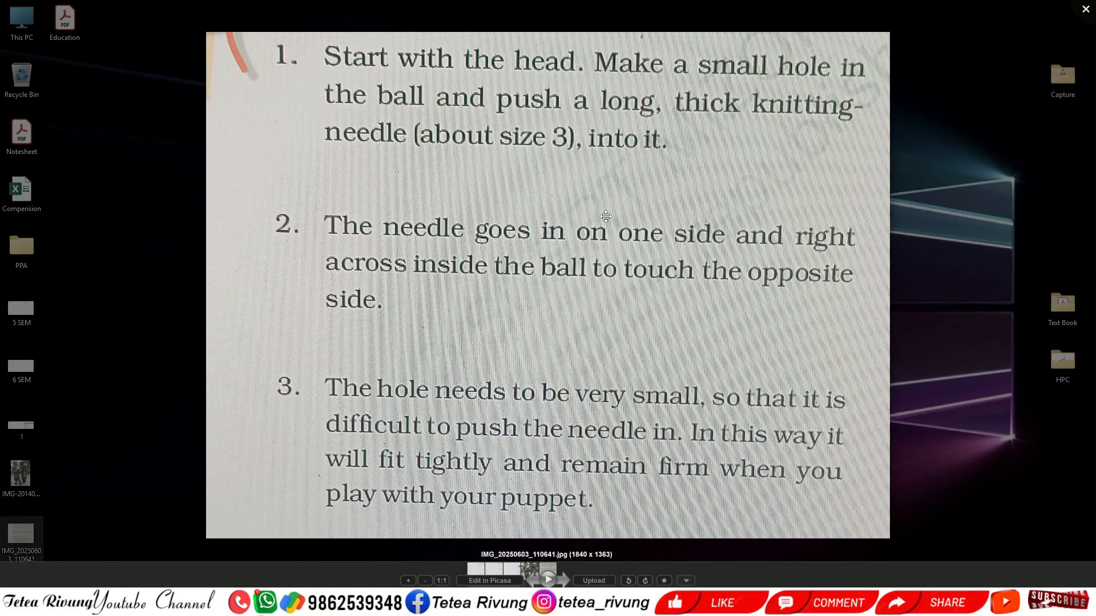
pyautogui.scroll(-4, 576, 405)
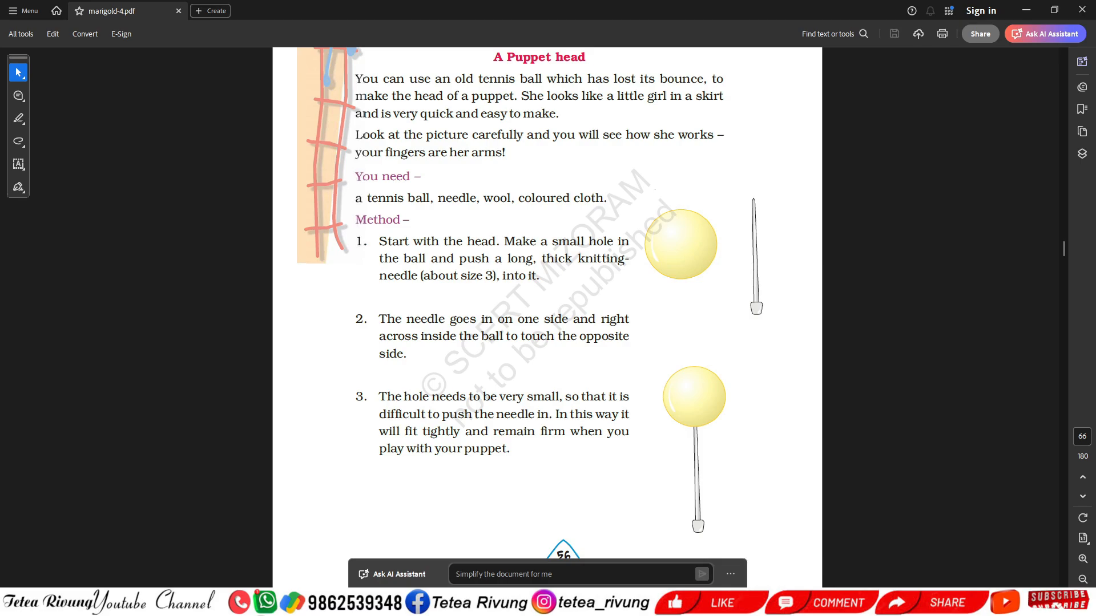
# Step: Reopen Copilot maximized and attach the photo IMG_20250603_110641 to a new message
pyautogui.press('super')
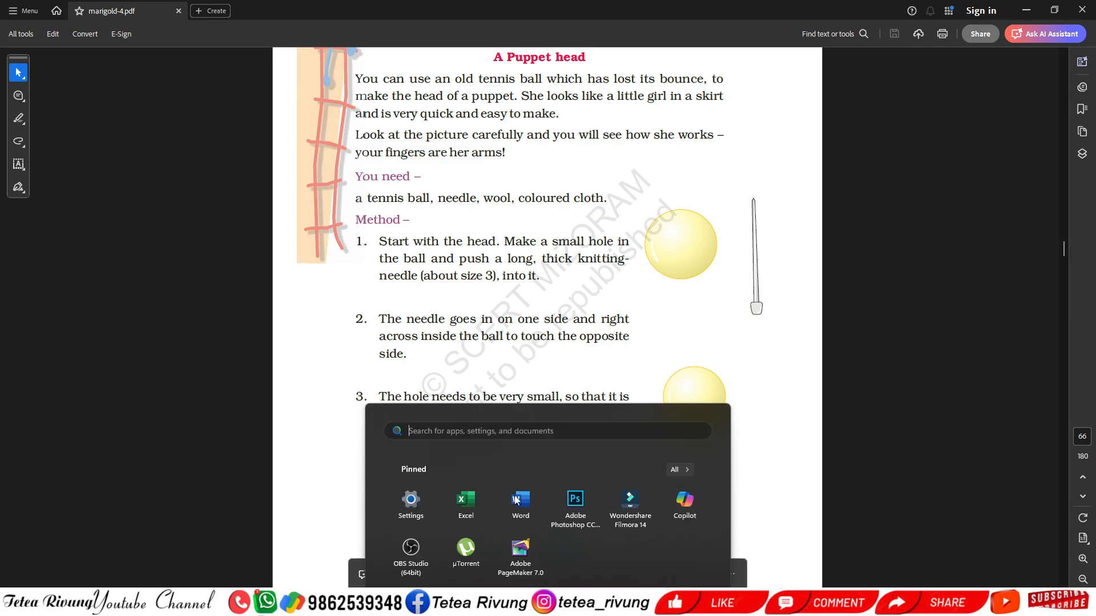
pyautogui.click(667, 264)
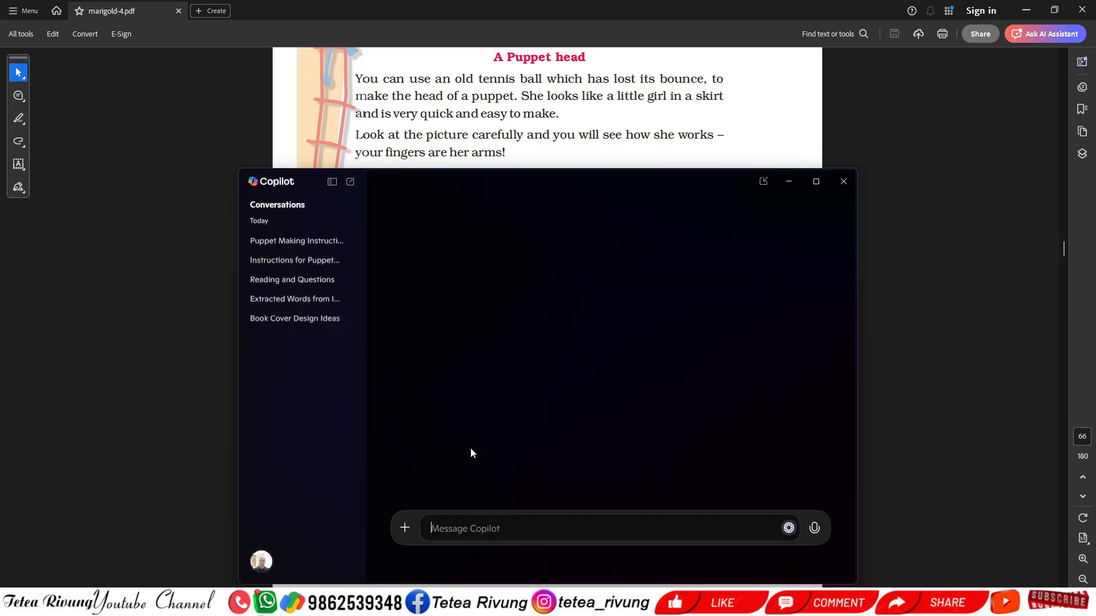
pyautogui.click(816, 181)
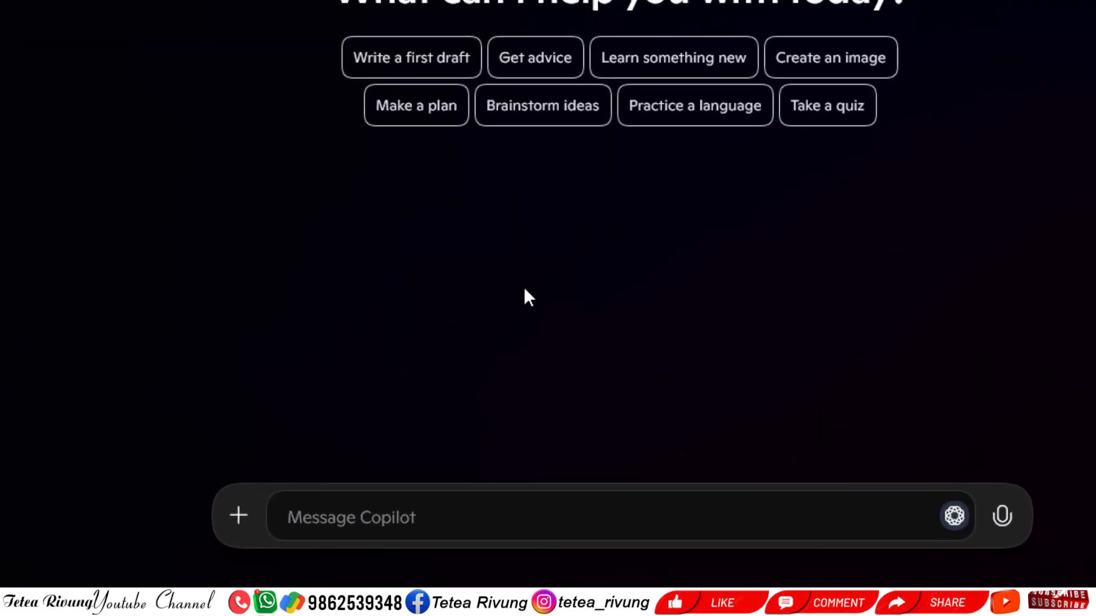
pyautogui.click(214, 518)
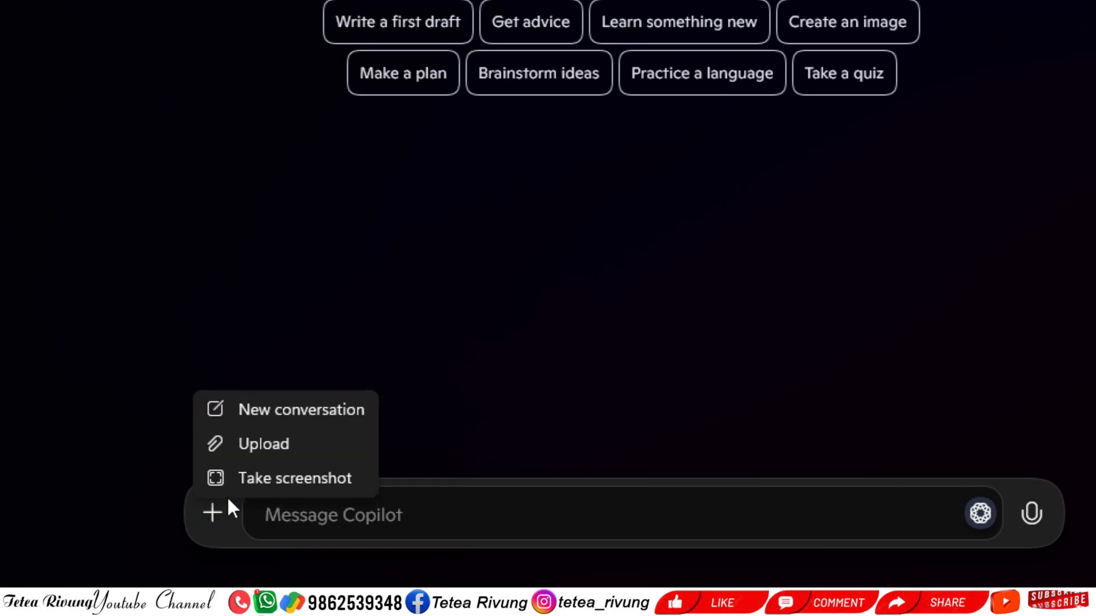
pyautogui.click(264, 433)
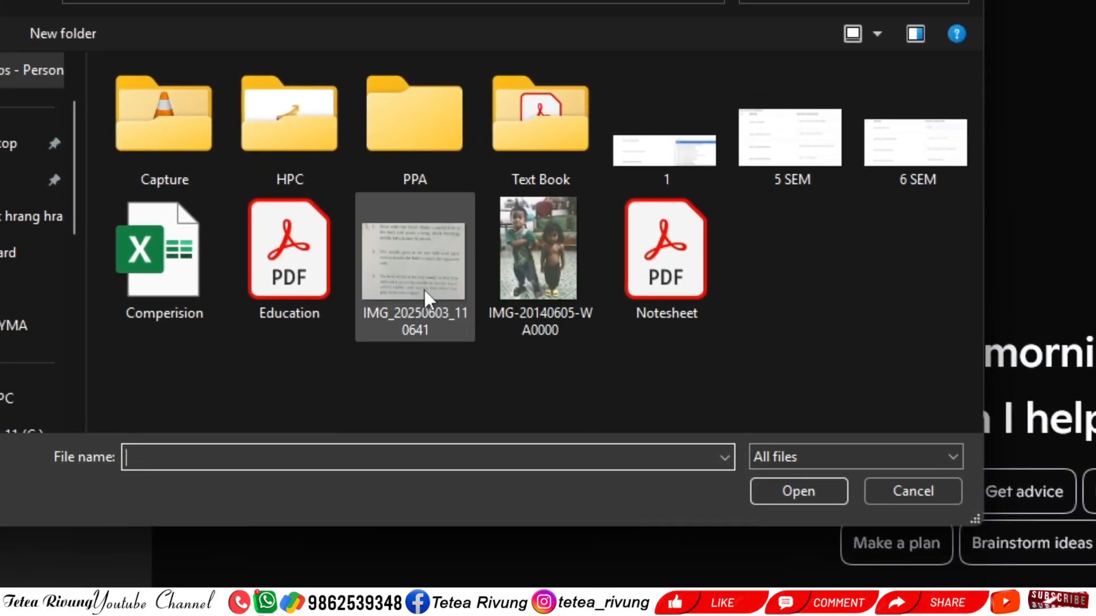
pyautogui.click(359, 230)
pyautogui.click(722, 427)
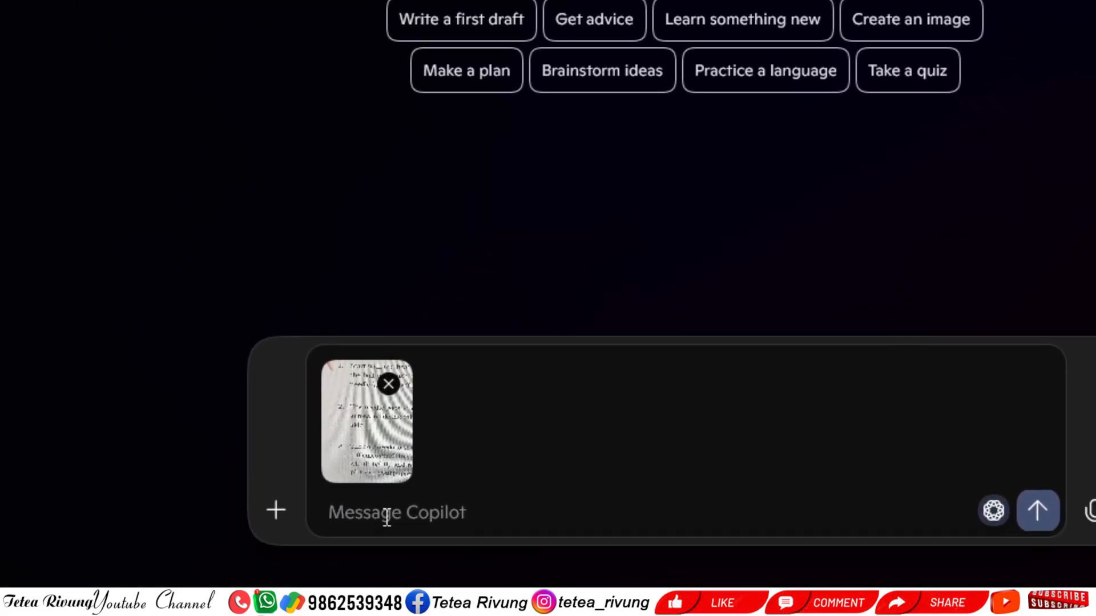
# Step: Send the attached photo to Copilot with the prompt "Write the words"
pyautogui.write('Write the')
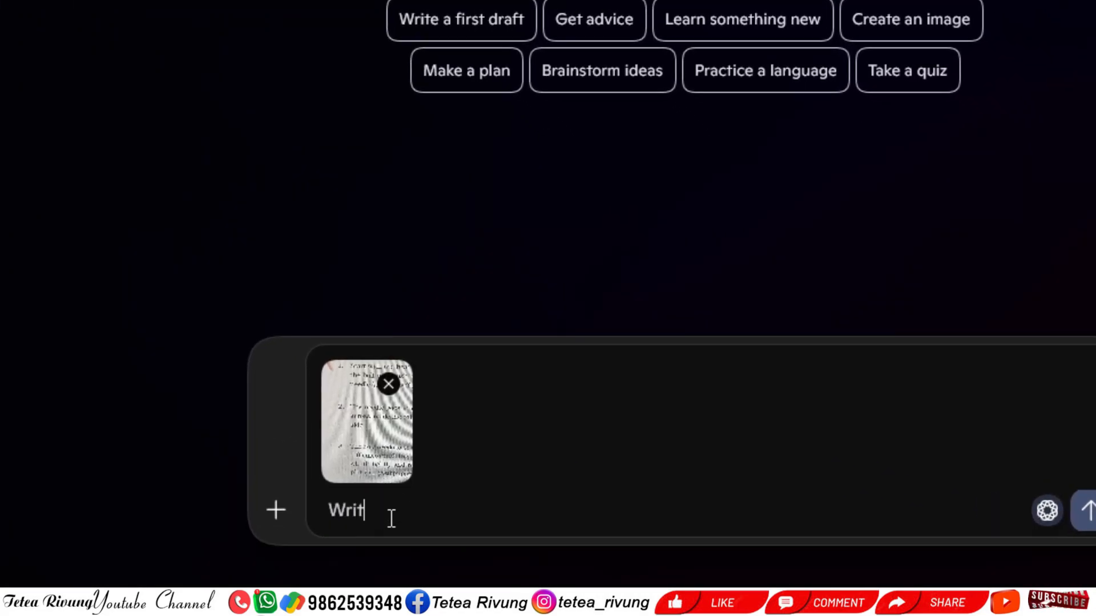
pyautogui.write(' words')
pyautogui.press('Return')
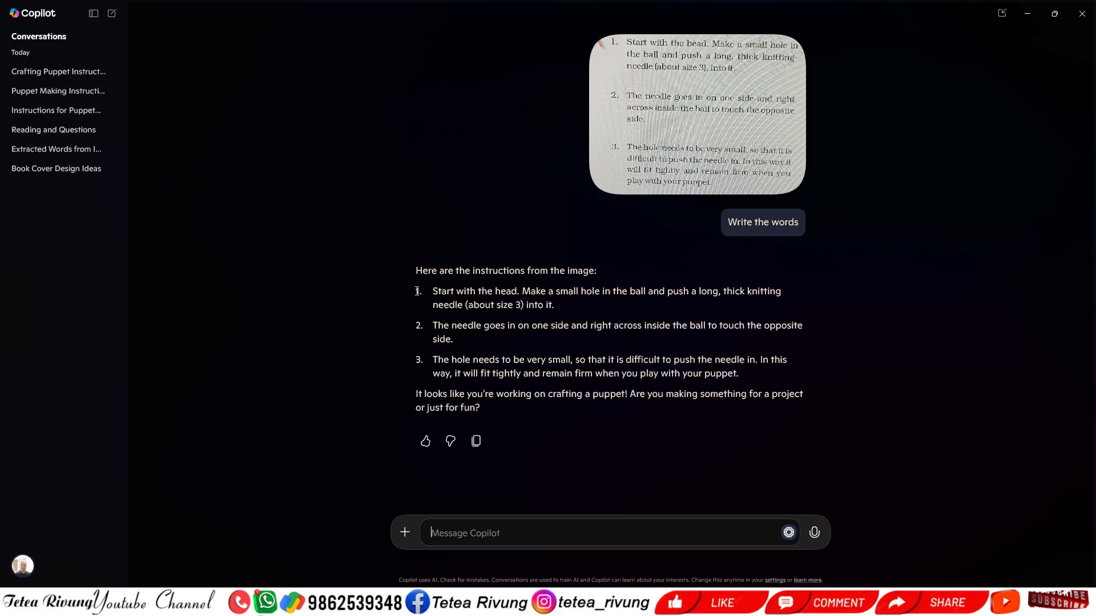
# Step: Copy only the three numbered instructions from Copilot's reply to the photo
pyautogui.moveTo(417, 291); pyautogui.dragTo(381, 289)
pyautogui.rightClick(459, 290)
pyautogui.click(496, 305)
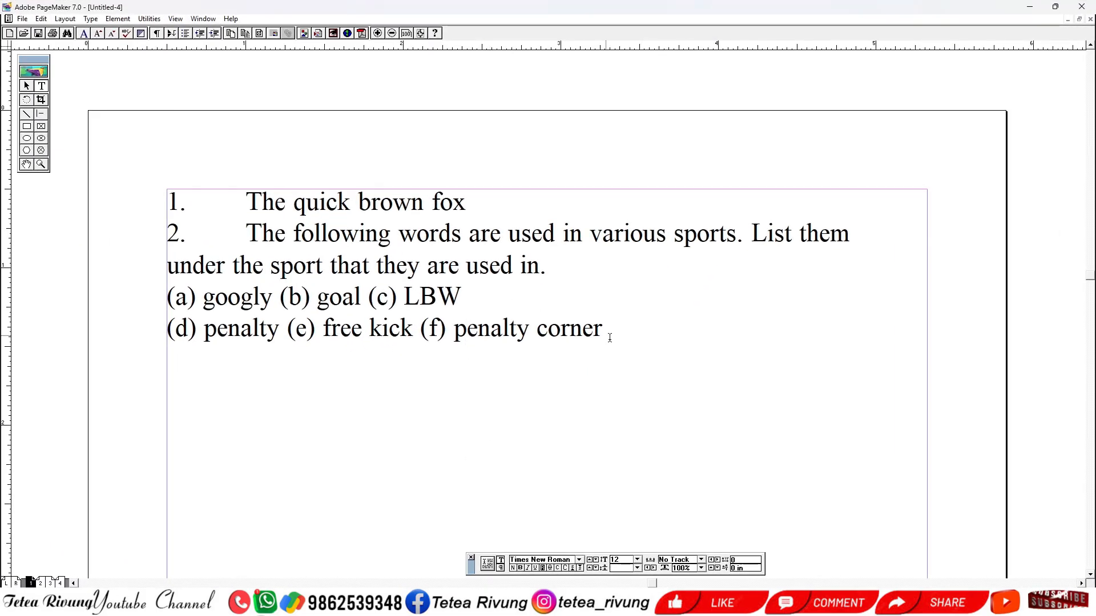
# Step: In PageMaker, add a tabbed item 3. on a new line after "penalty corner" and paste the copied instructions as plain text
pyautogui.click(610, 339)
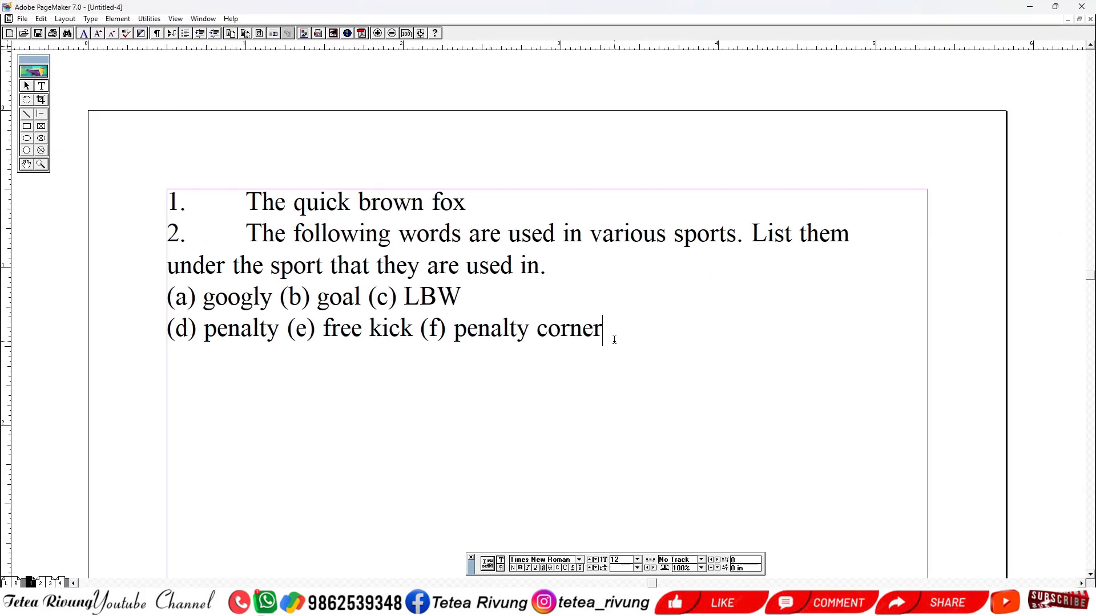
pyautogui.press('Return')
pyautogui.write('3.')
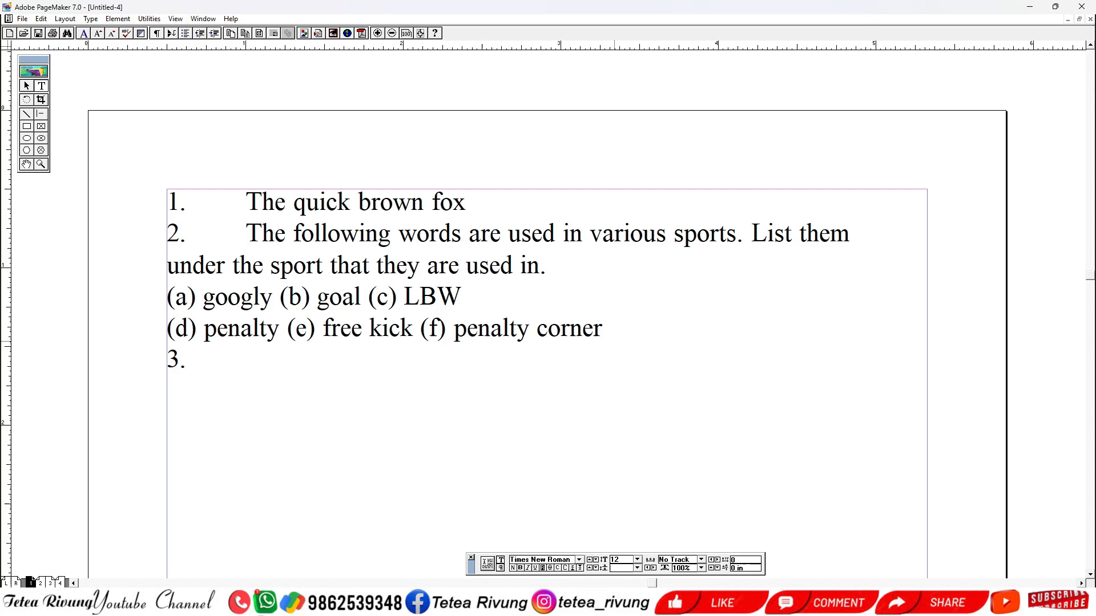
pyautogui.press('Tab')
pyautogui.hotkey('alt', 'e')
pyautogui.press('s')
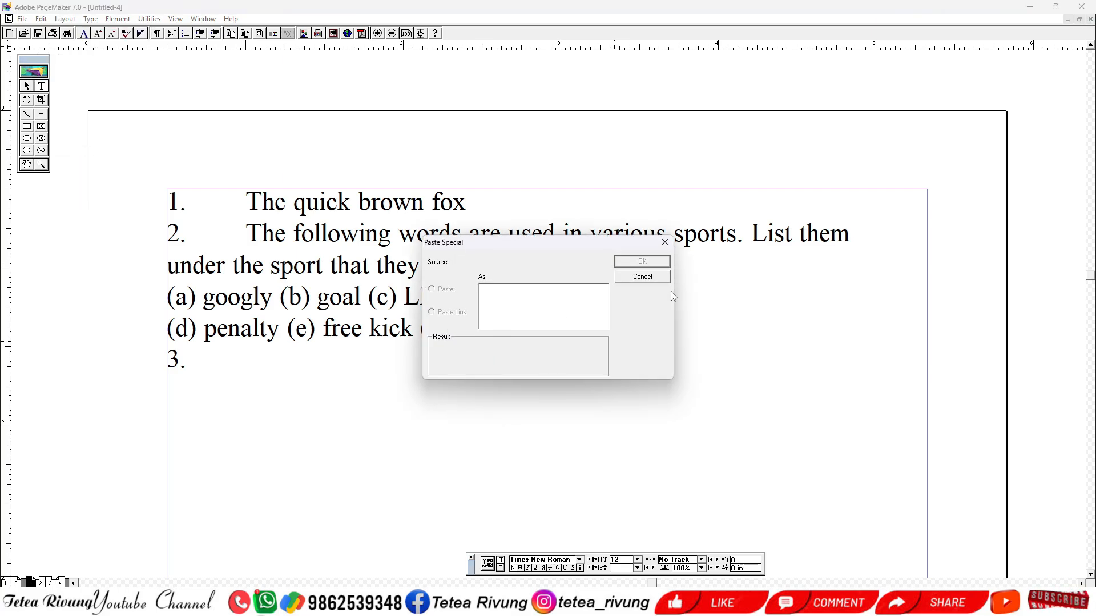
pyautogui.click(644, 278)
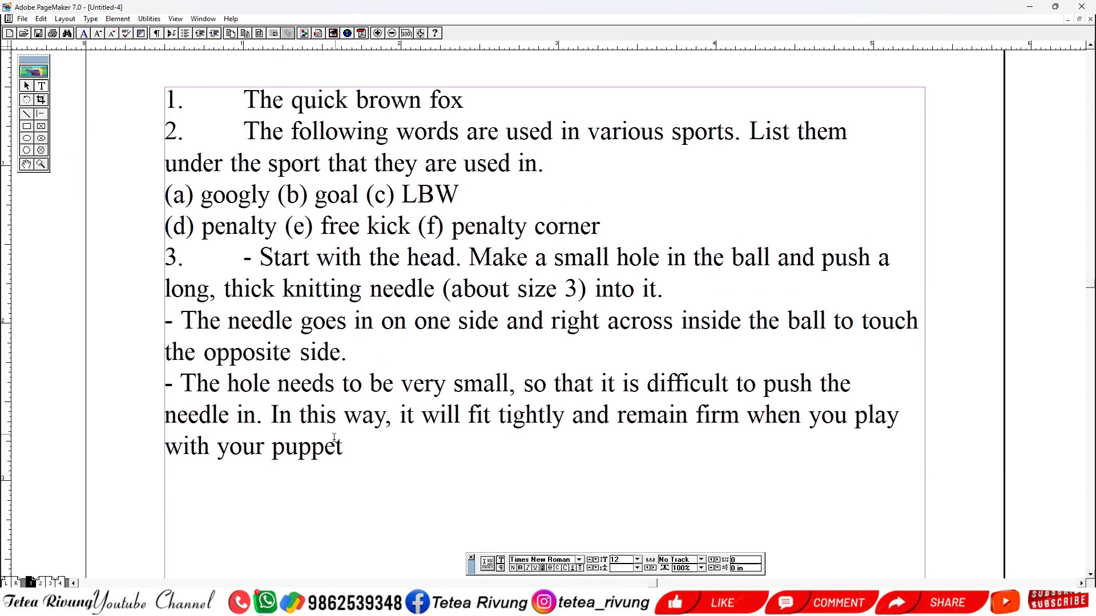
# Step: Review the pasted instructions at actual size in PageMaker against the source PDF page and Copilot's reply
pyautogui.click(253, 258)
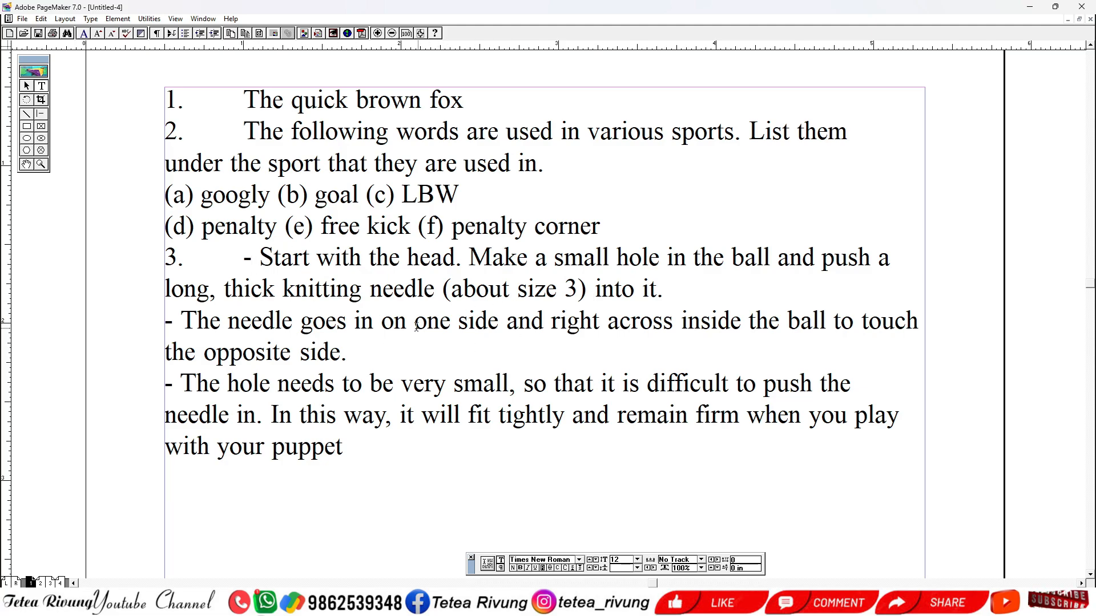
pyautogui.hotkey('ctrl', '1')
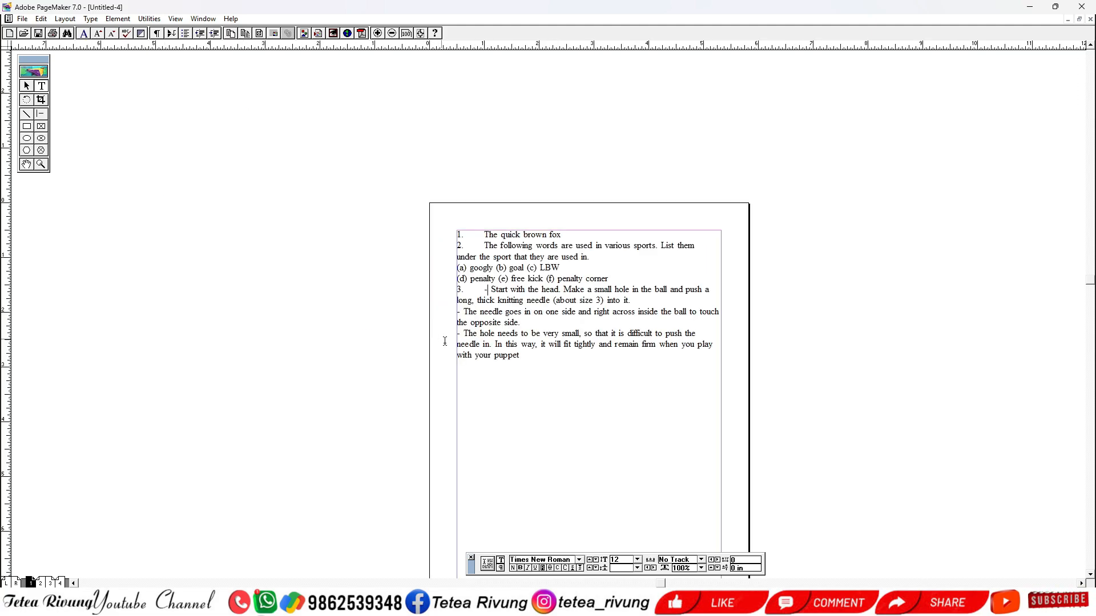
pyautogui.moveTo(549, 376); pyautogui.dragTo(439, 369)
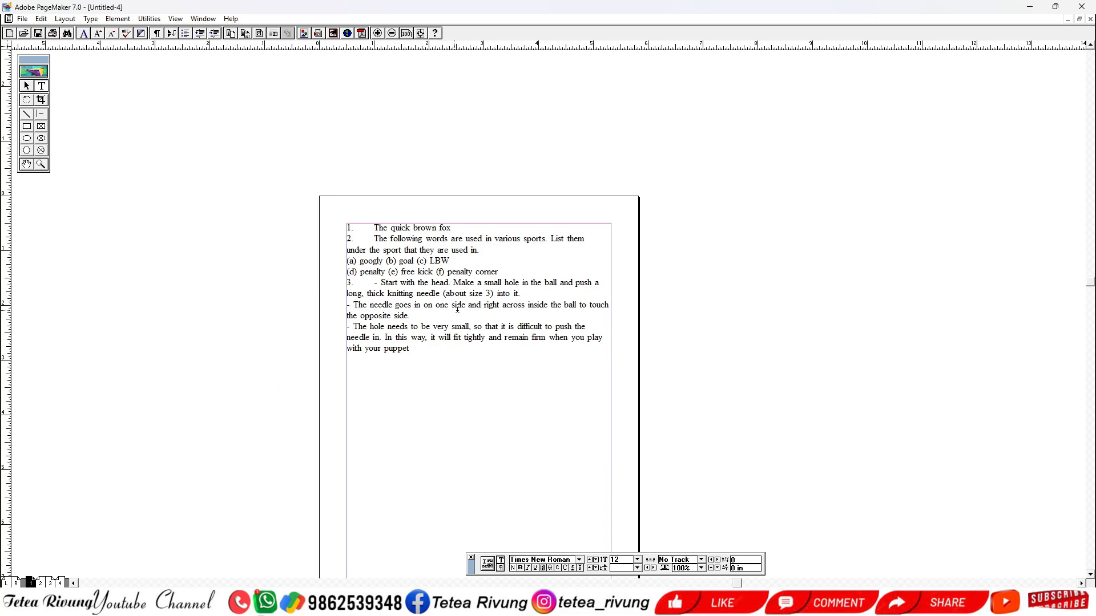
pyautogui.hotkey('alt', 'Tab')
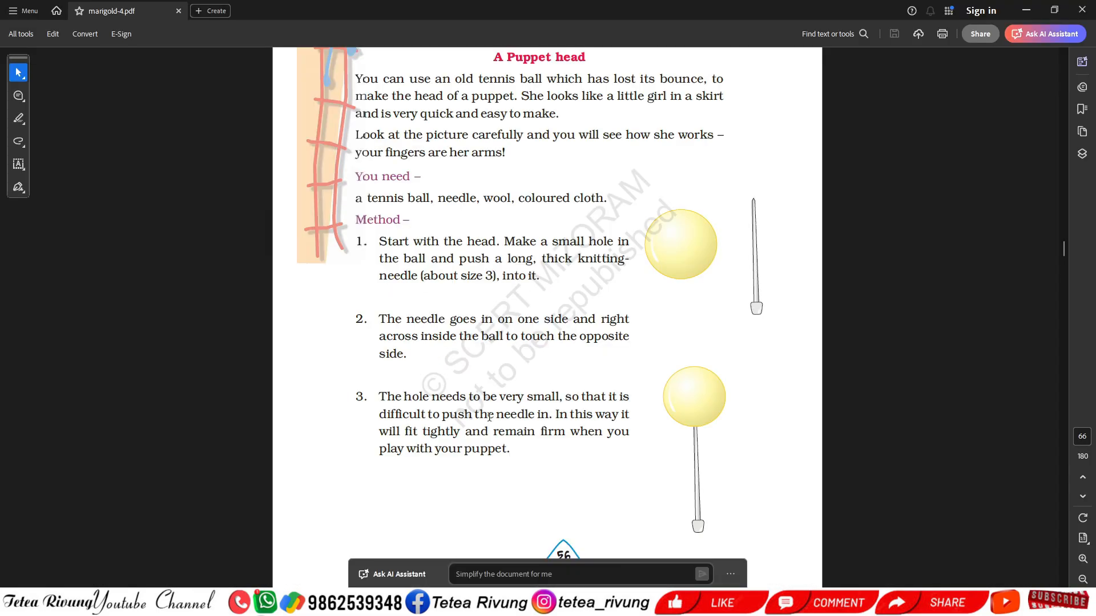
pyautogui.click(539, 605)
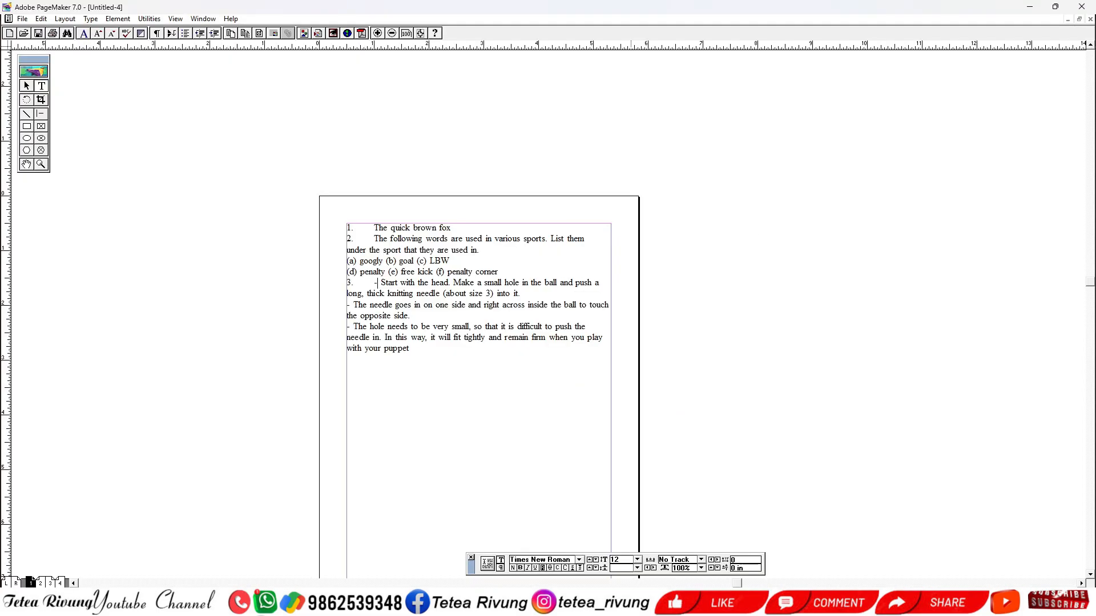
pyautogui.click(670, 484)
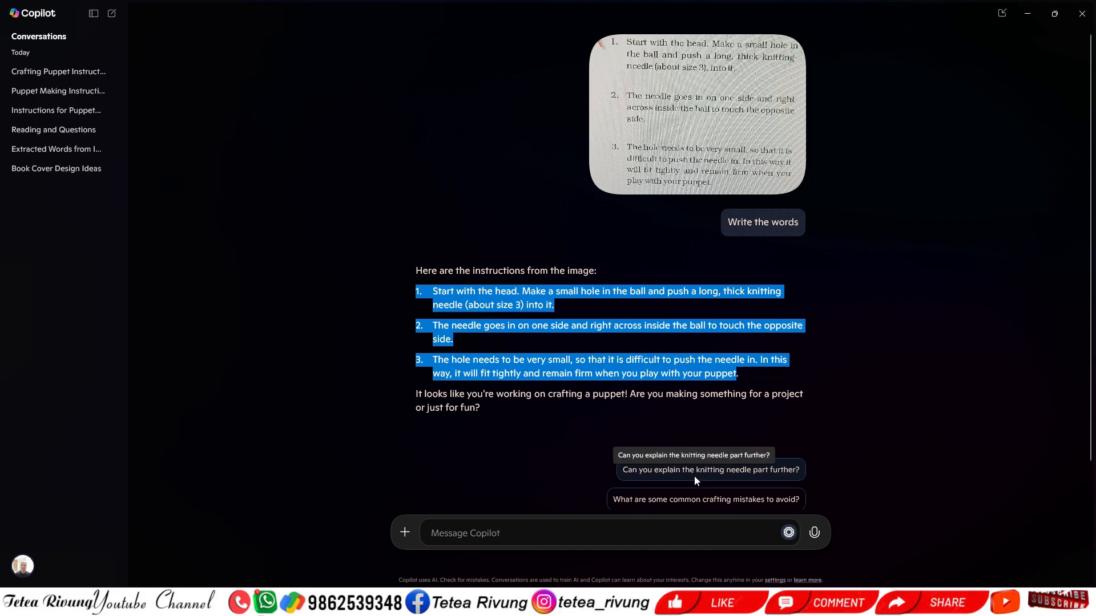
pyautogui.click(623, 603)
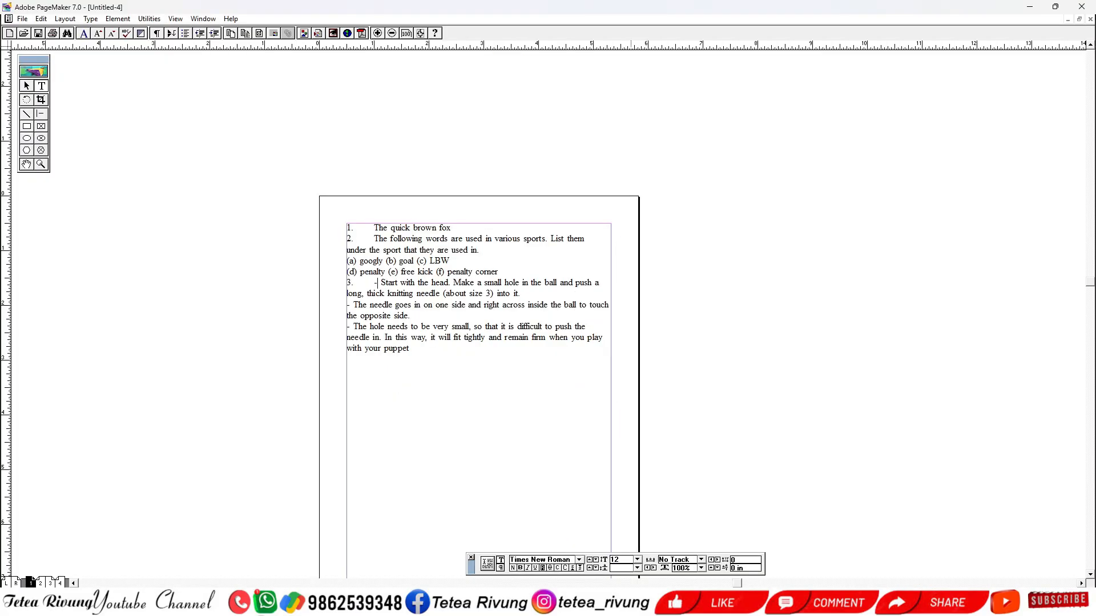